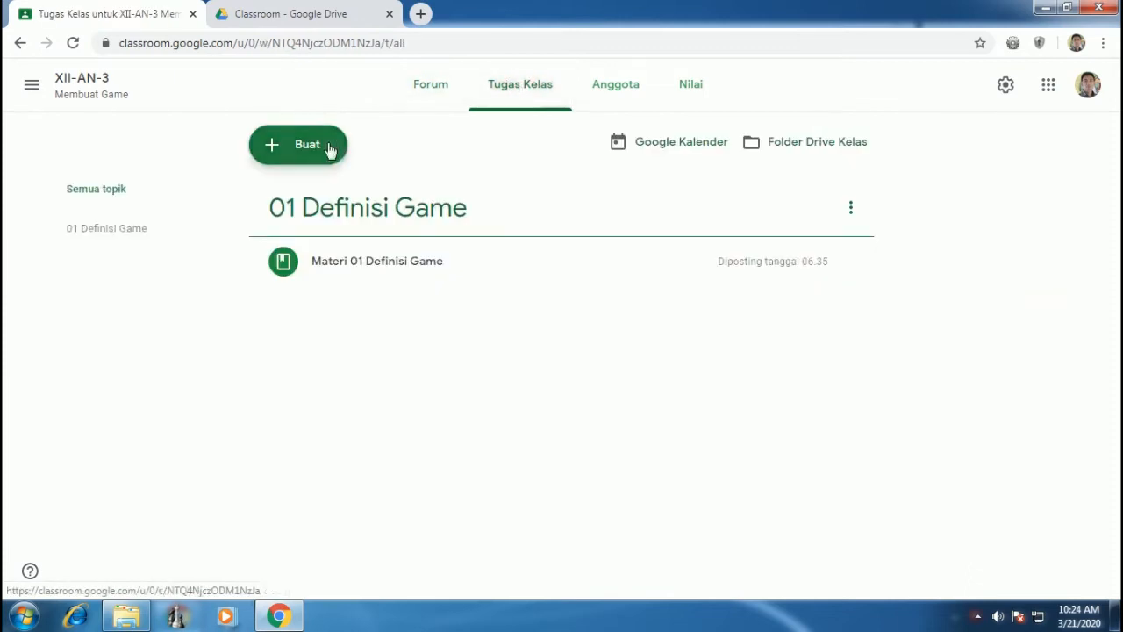
- Create a quiz assignment titled "Ulangan 1 Definisi Game"
left_click(302, 153)
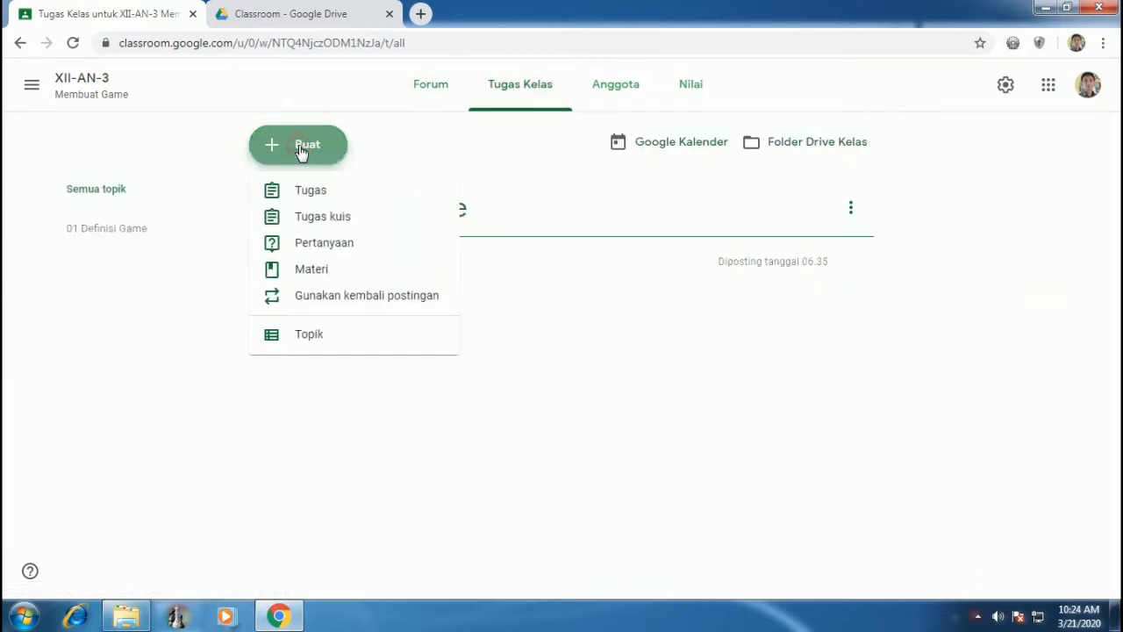
left_click(322, 219)
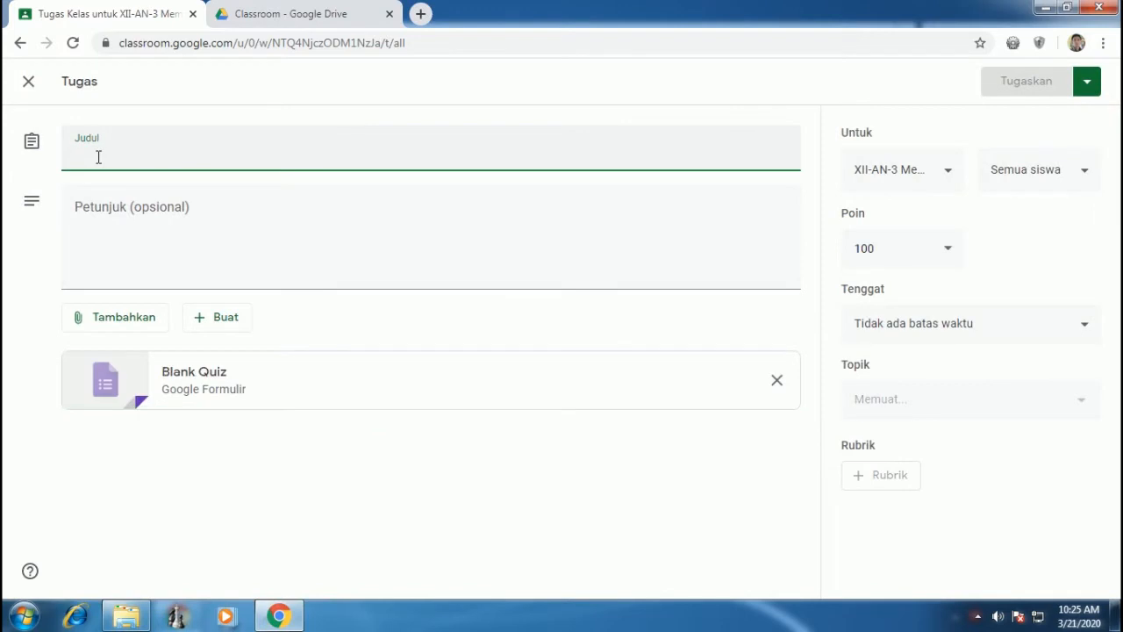
type("Ulangan 1 Definisi Game")
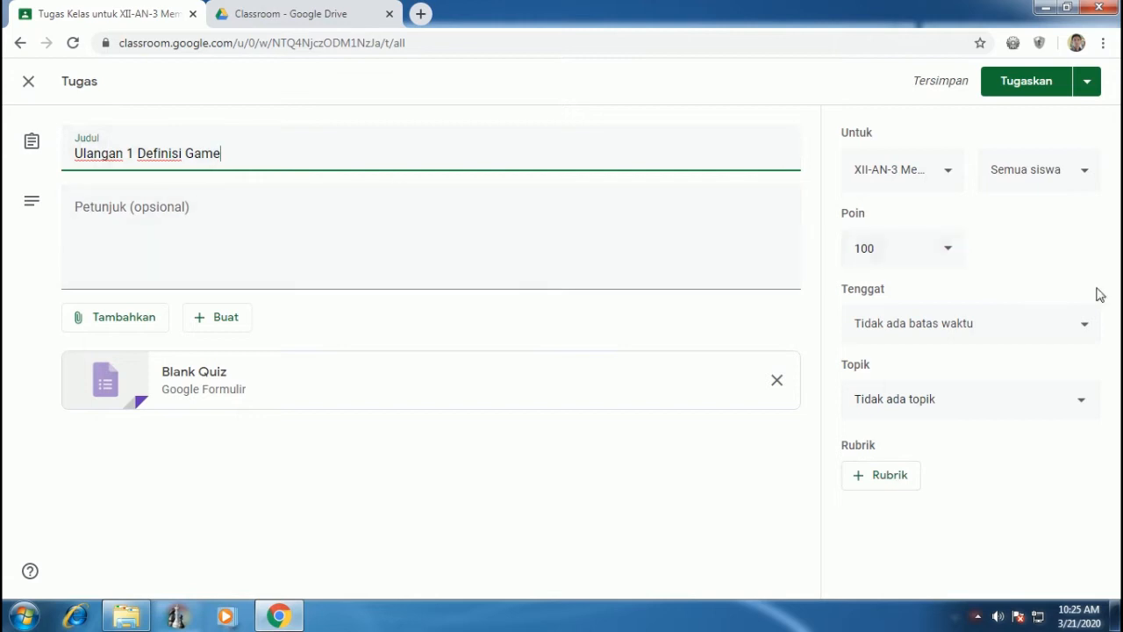
left_click(951, 177)
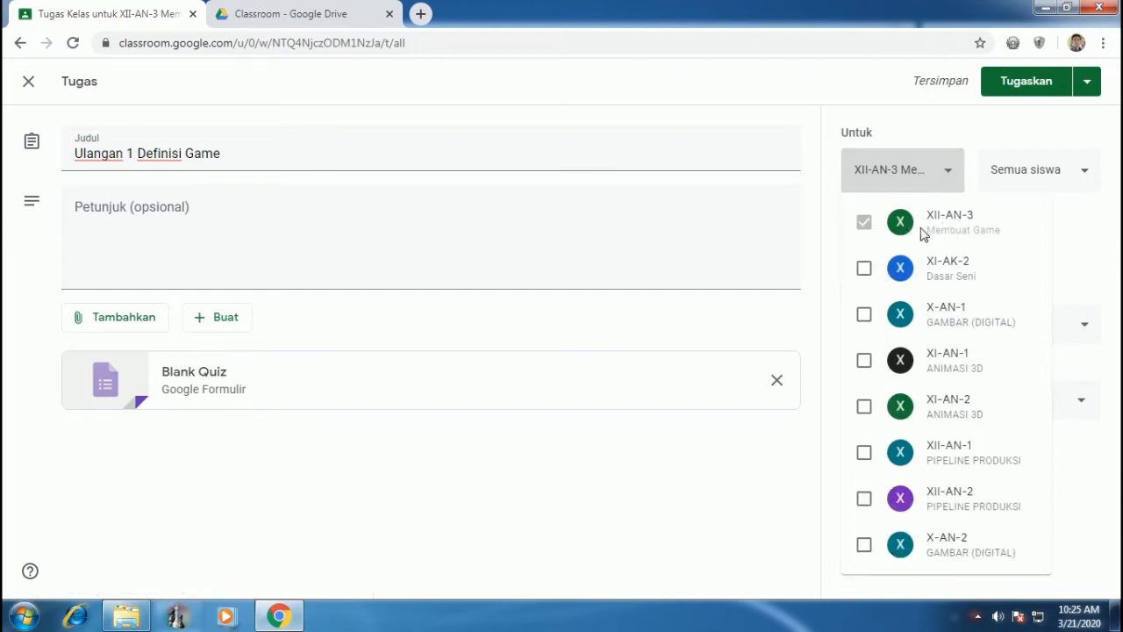
left_click(865, 452)
left_click(863, 499)
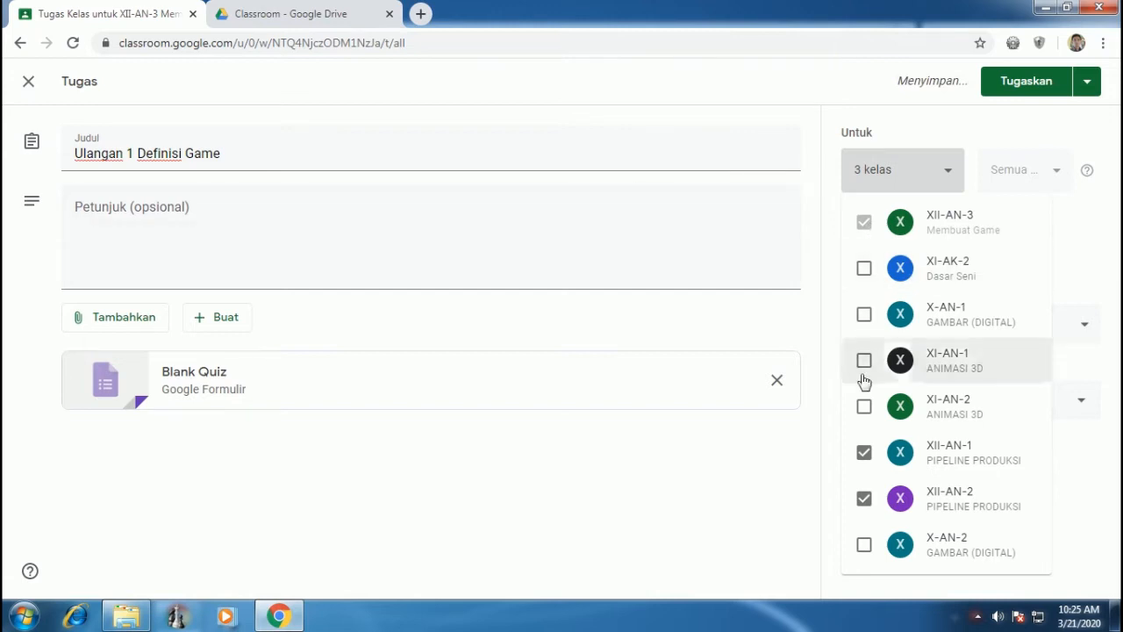
left_click(864, 453)
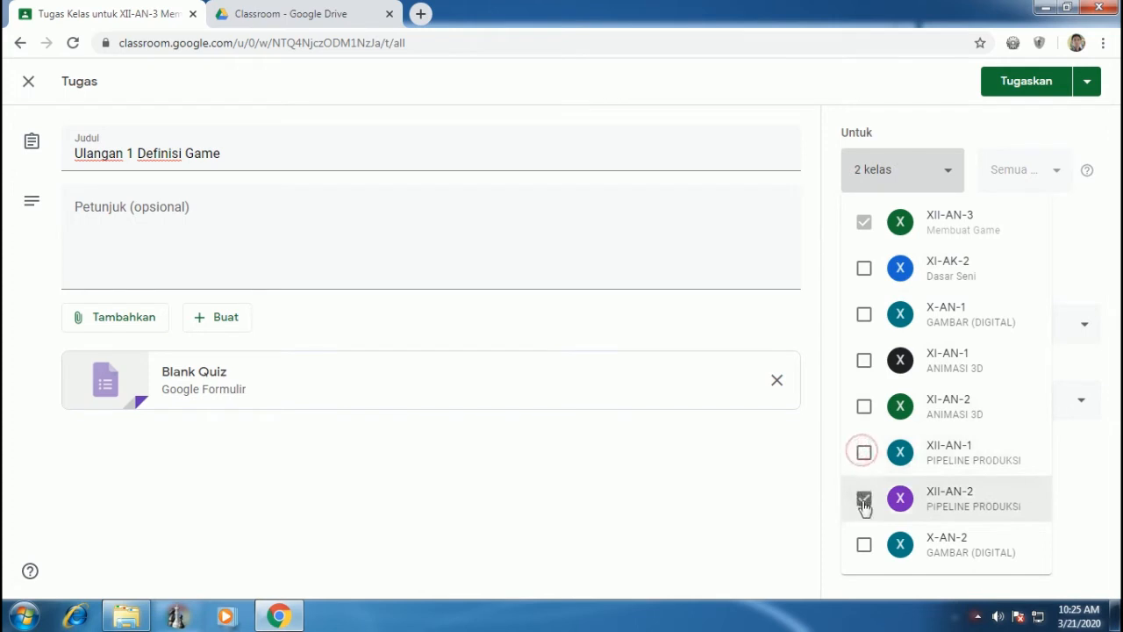
left_click(864, 497)
left_click(732, 467)
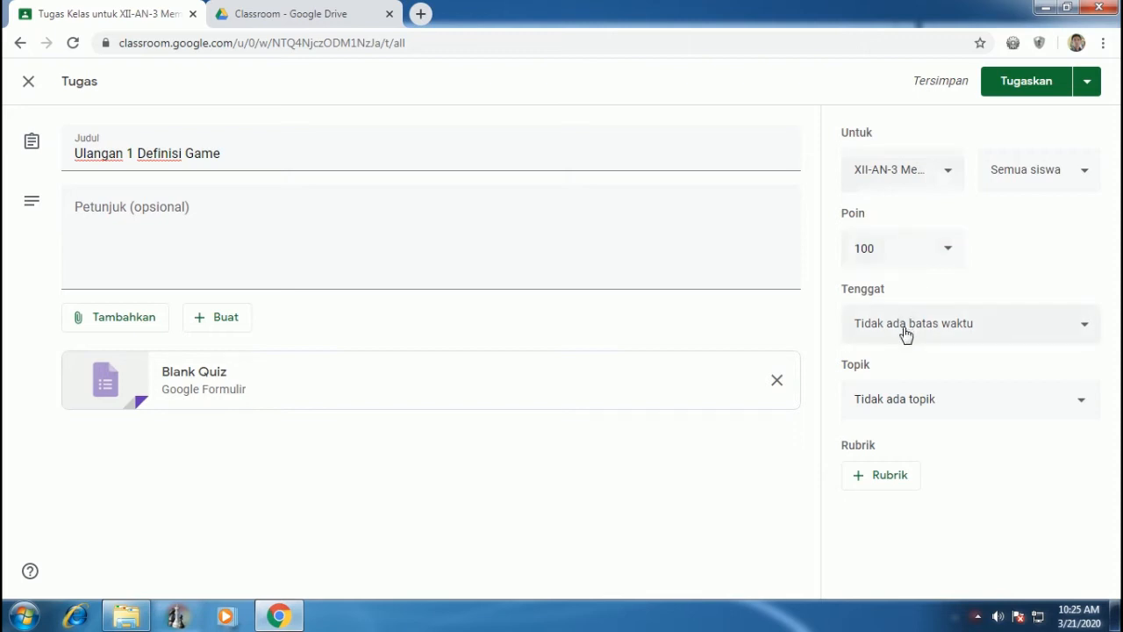
- Set the assignment's due date to 23 Mar 2020 at 14.00
left_click(1000, 330)
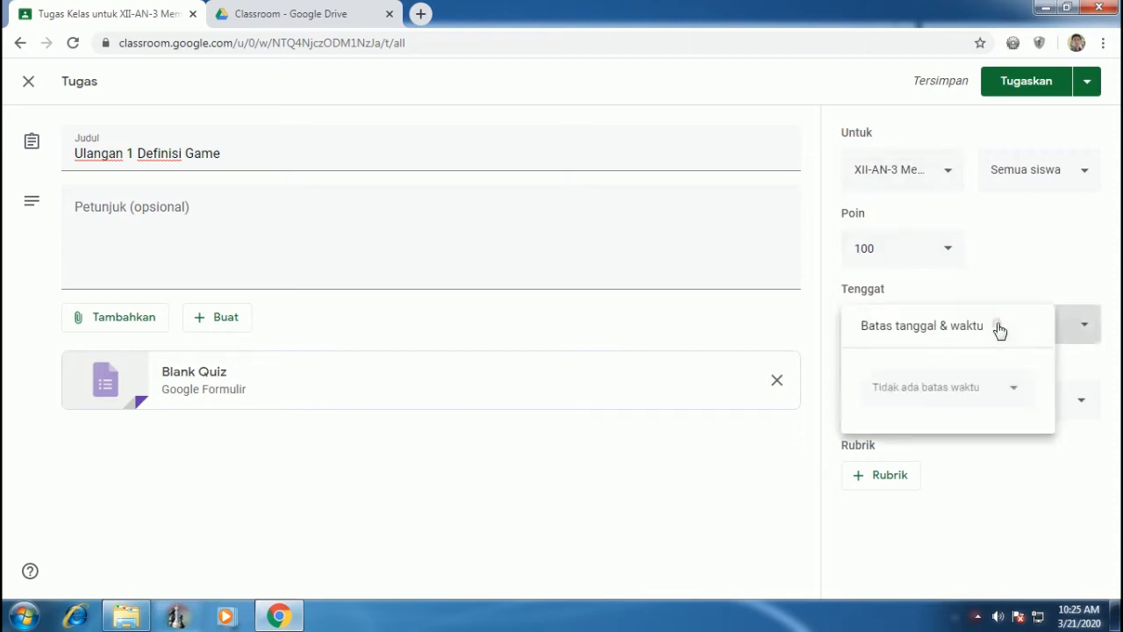
left_click(927, 390)
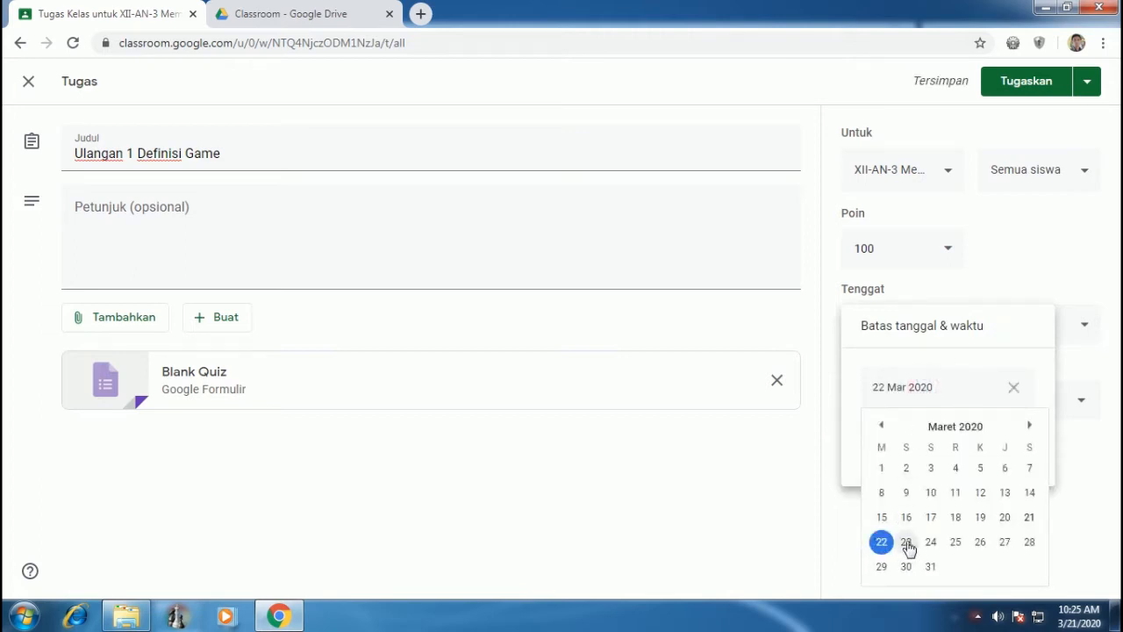
left_click(907, 541)
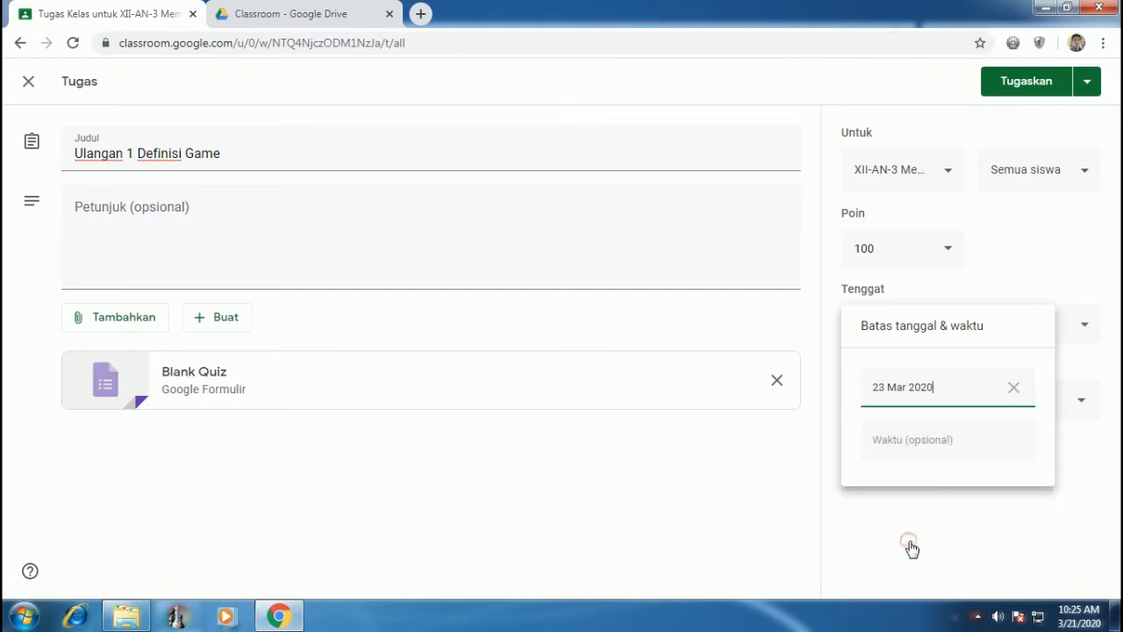
left_click(908, 442)
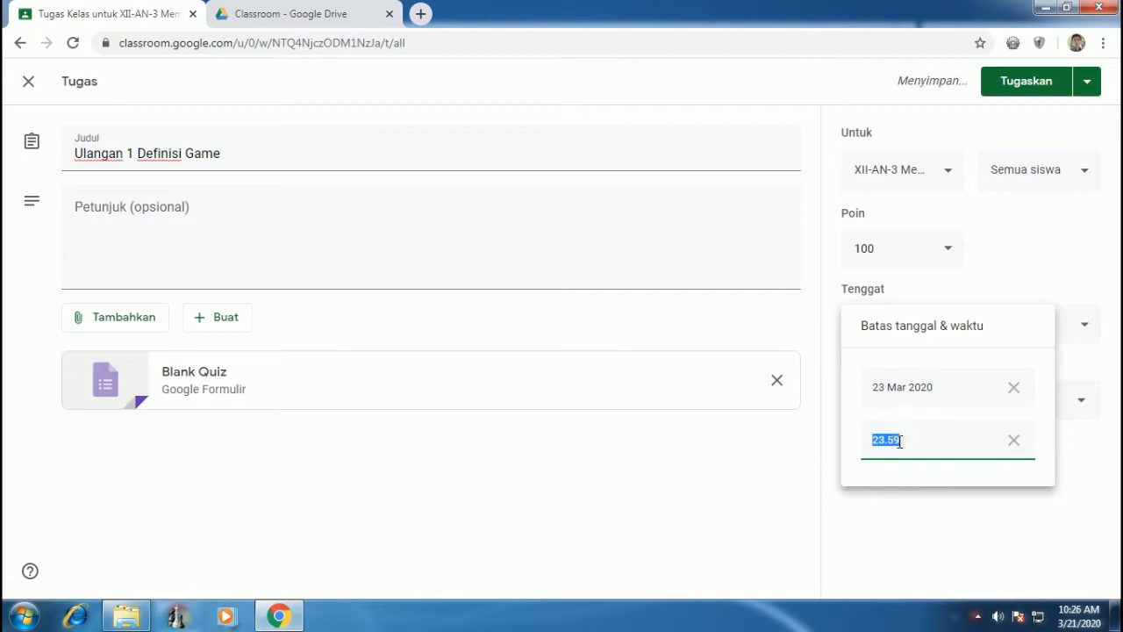
left_click(886, 442)
double_click(879, 439)
type("14")
key("BackSpace")
key("BackSpace")
type("00")
left_click(766, 478)
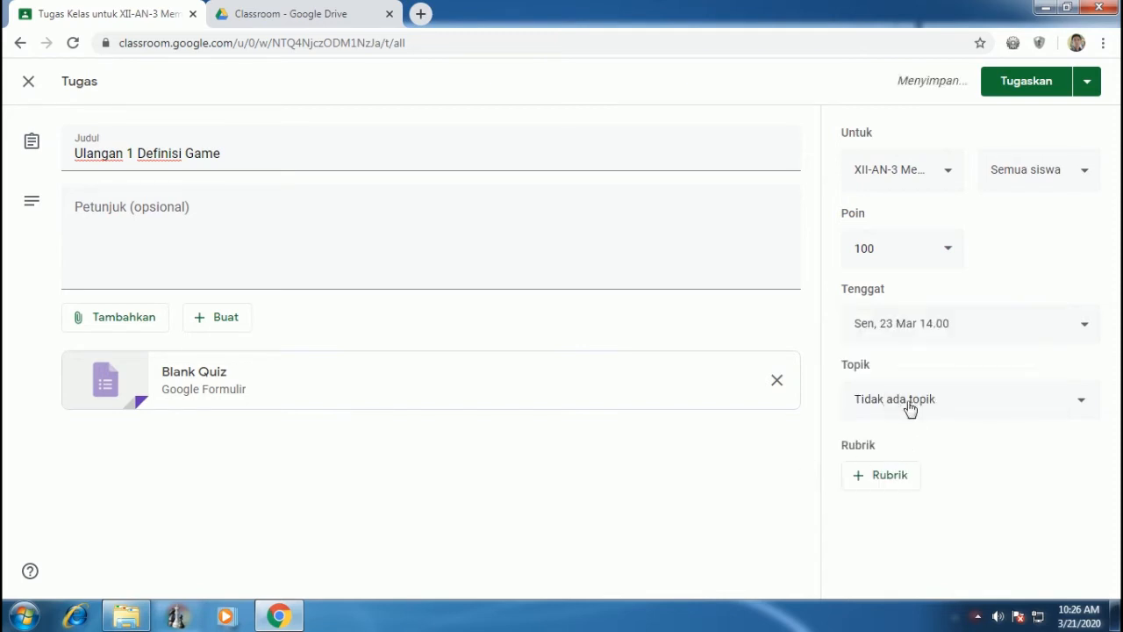
- Assign the quiz to the topic 01 Definisi Game and open the attached Blank Quiz form
left_click(911, 408)
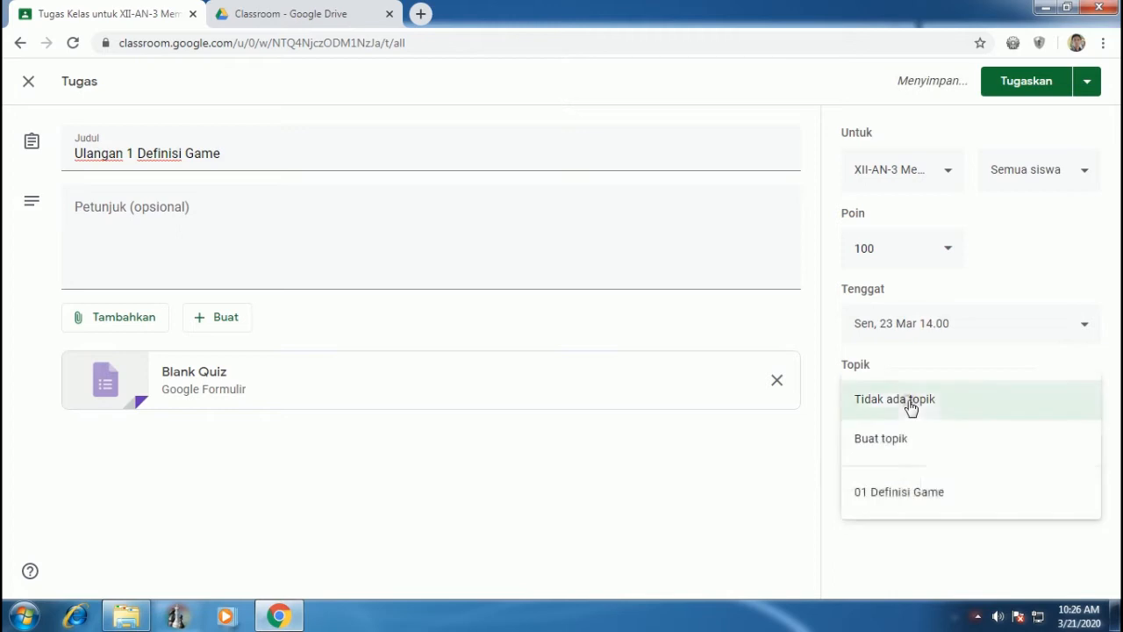
left_click(912, 494)
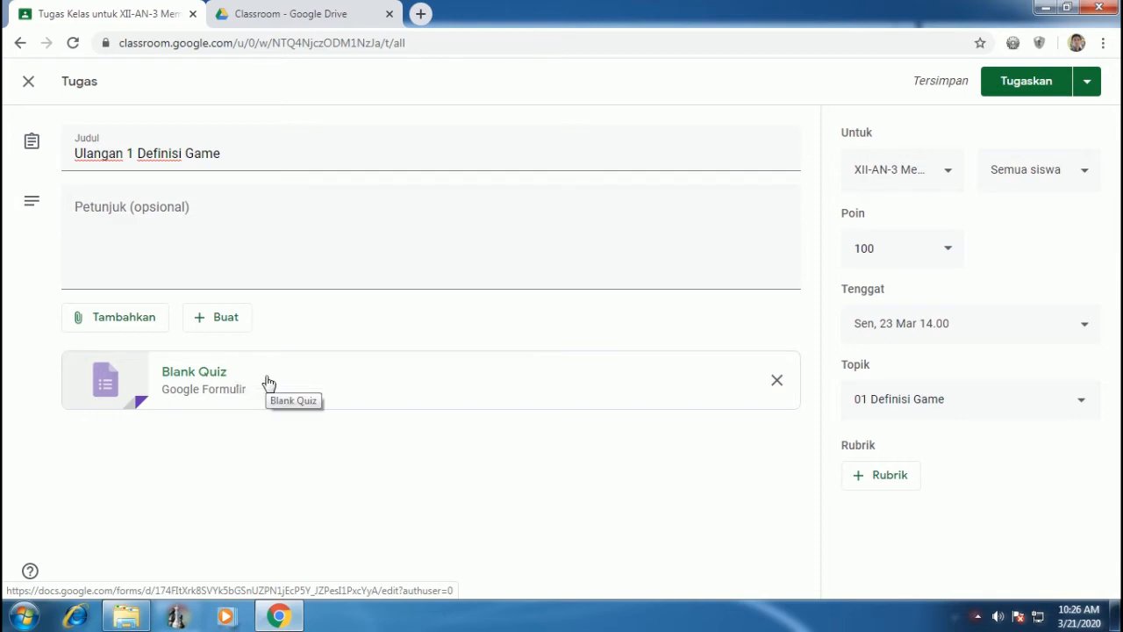
left_click(128, 323)
left_click(196, 376)
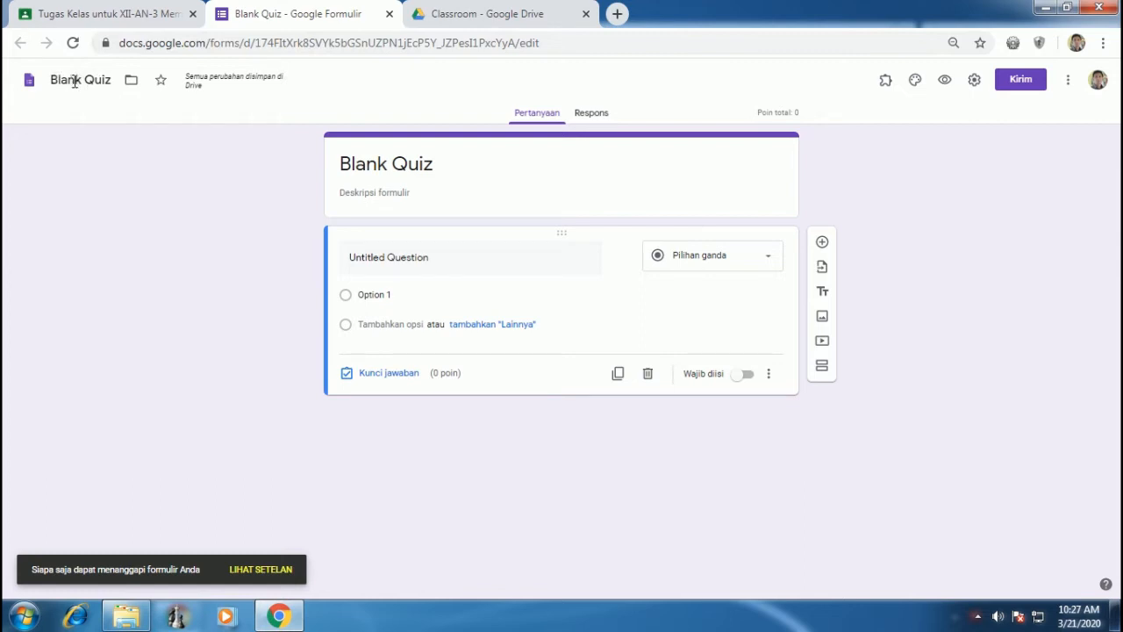
- Copy the assignment title "Ulangan 1 Definisi Game" from Classroom and use it as the quiz form's file name
left_click(103, 13)
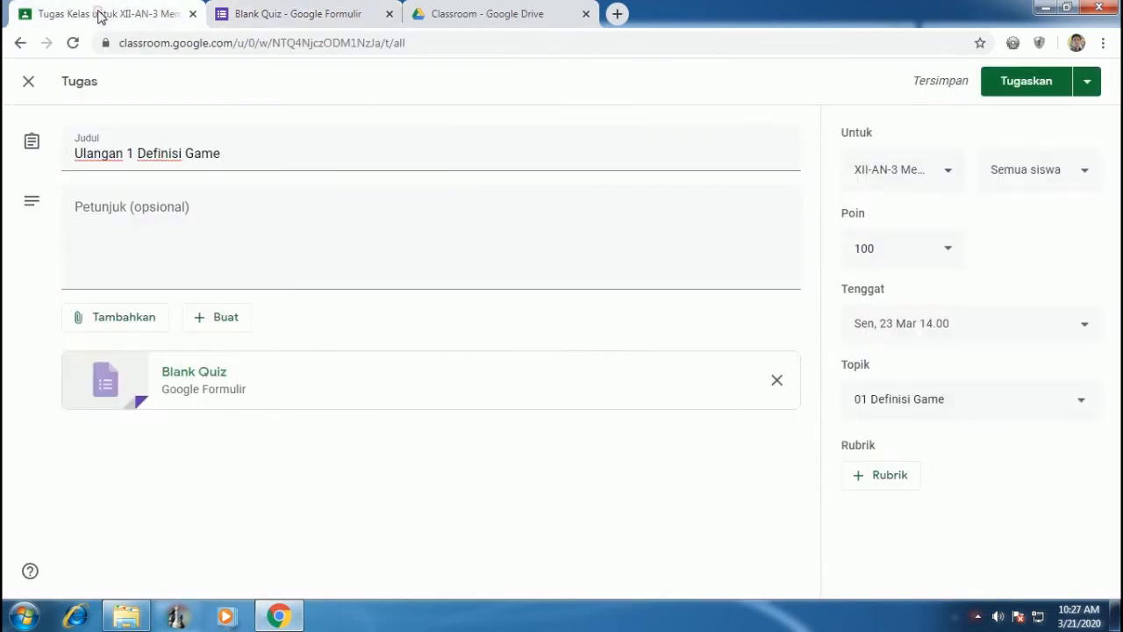
left_click_drag(77, 153, 237, 157)
right_click(199, 153)
left_click(242, 184)
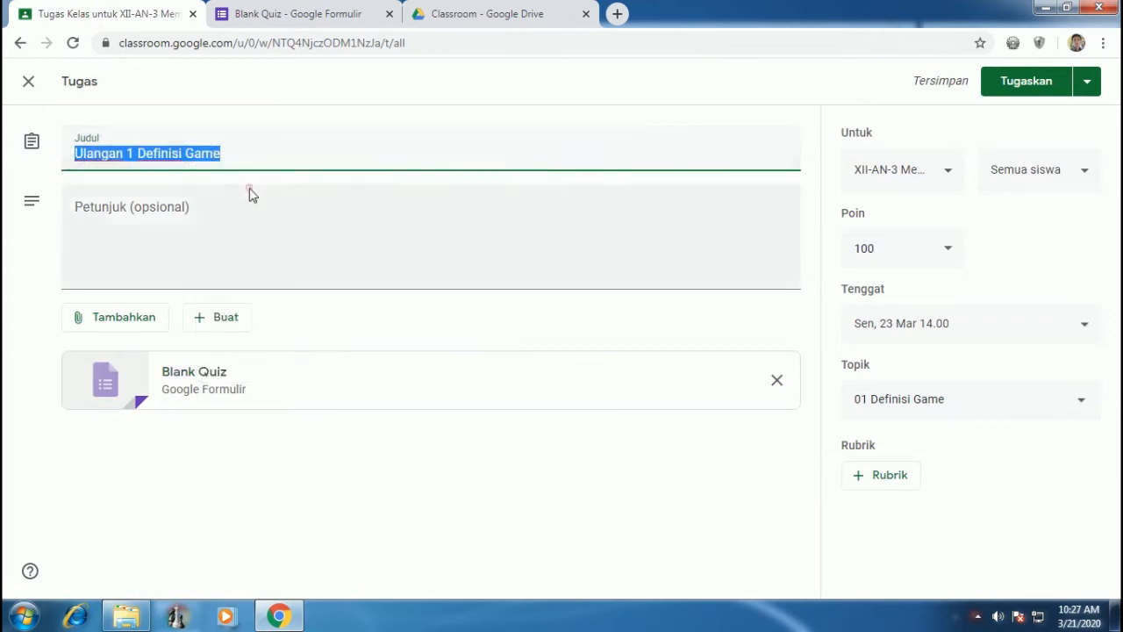
left_click(279, 15)
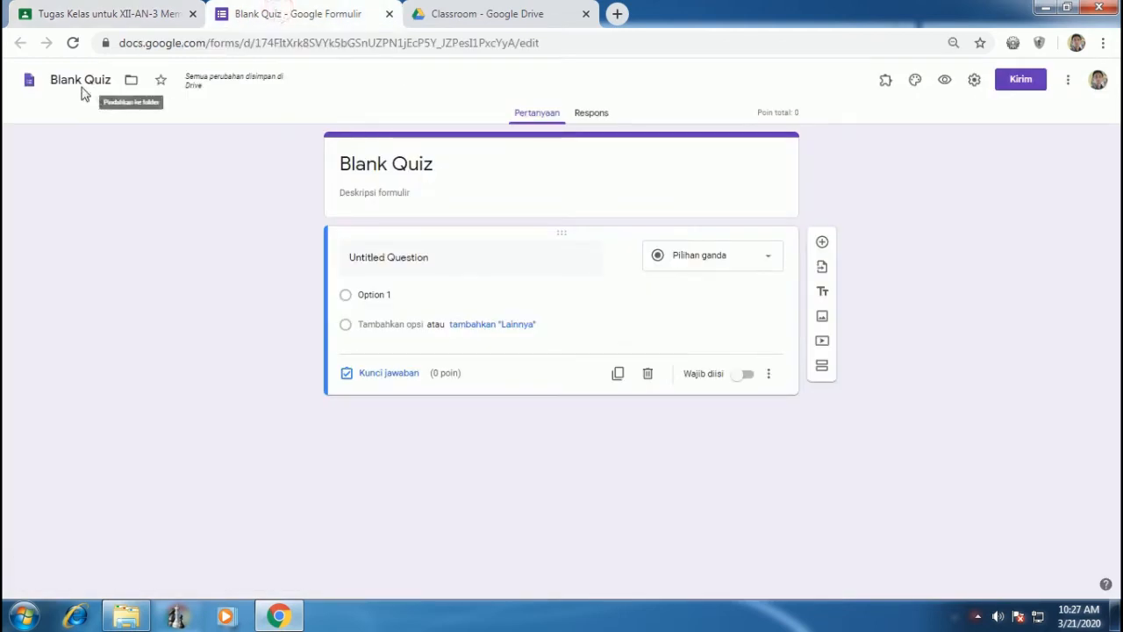
left_click_drag(50, 80, 112, 80)
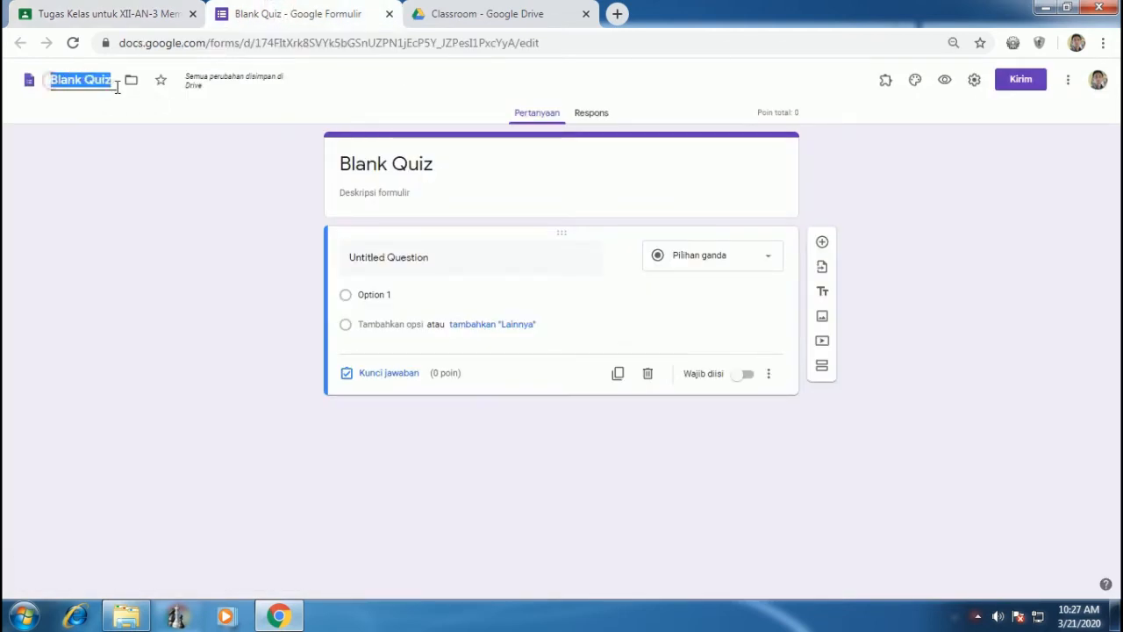
right_click(99, 78)
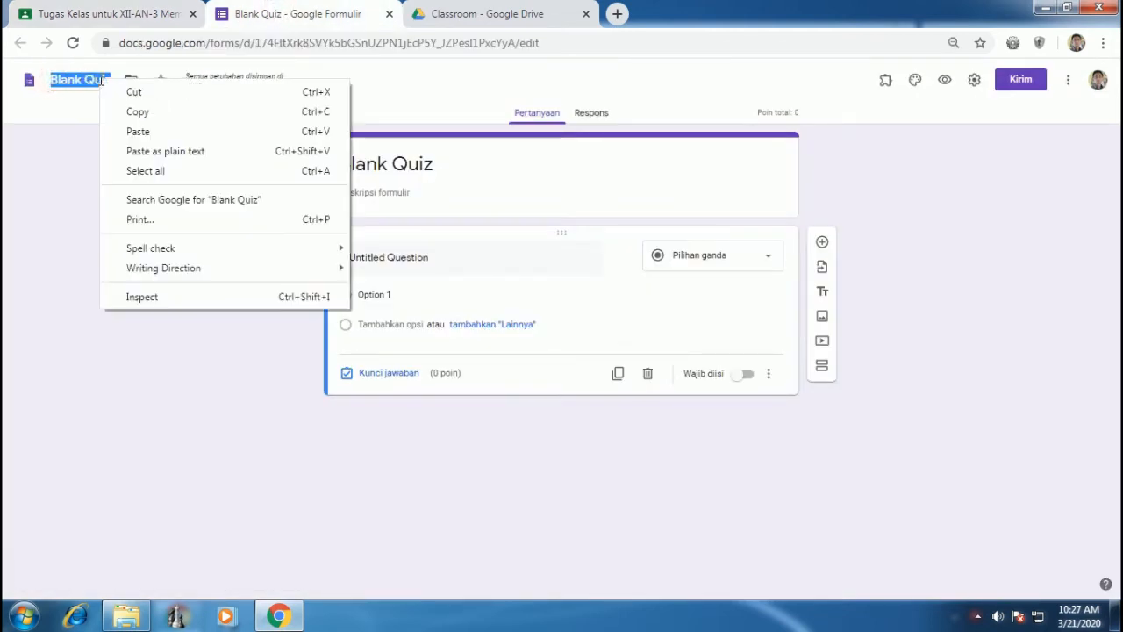
left_click(146, 131)
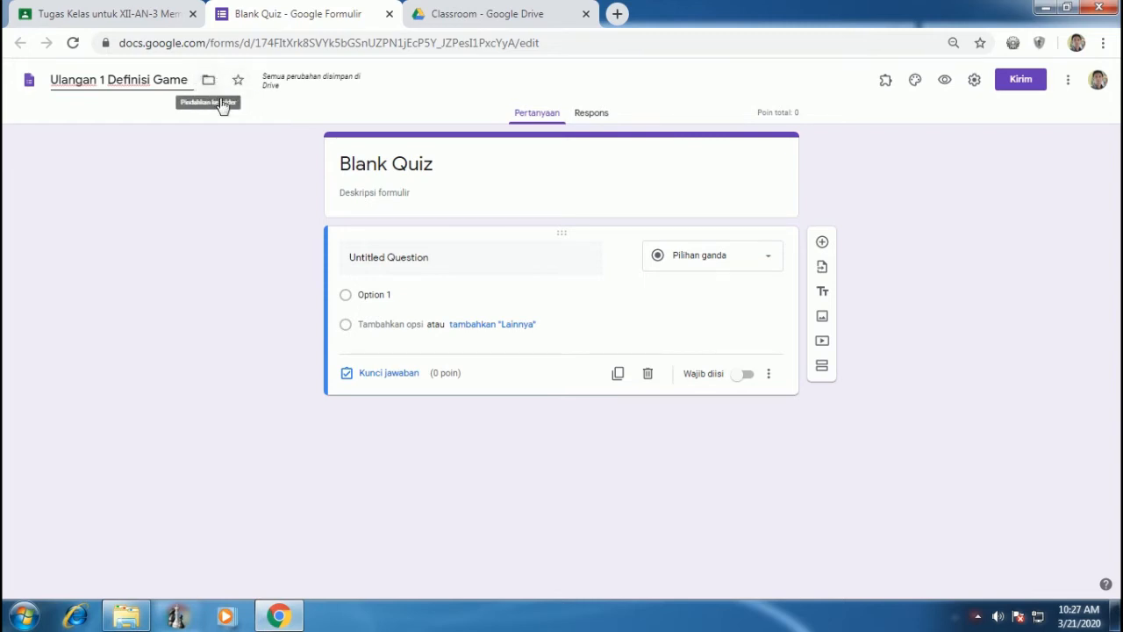
- Replace the form's Blank Quiz heading with the copied title "Ulangan 1 Definisi Game"
triple_click(407, 164)
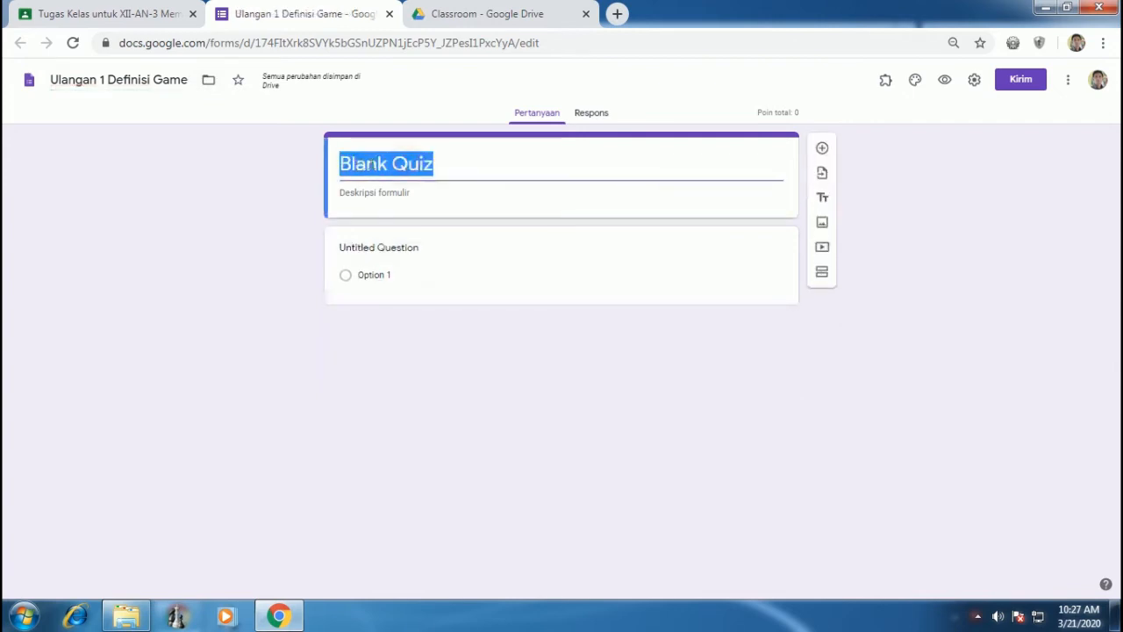
right_click(373, 164)
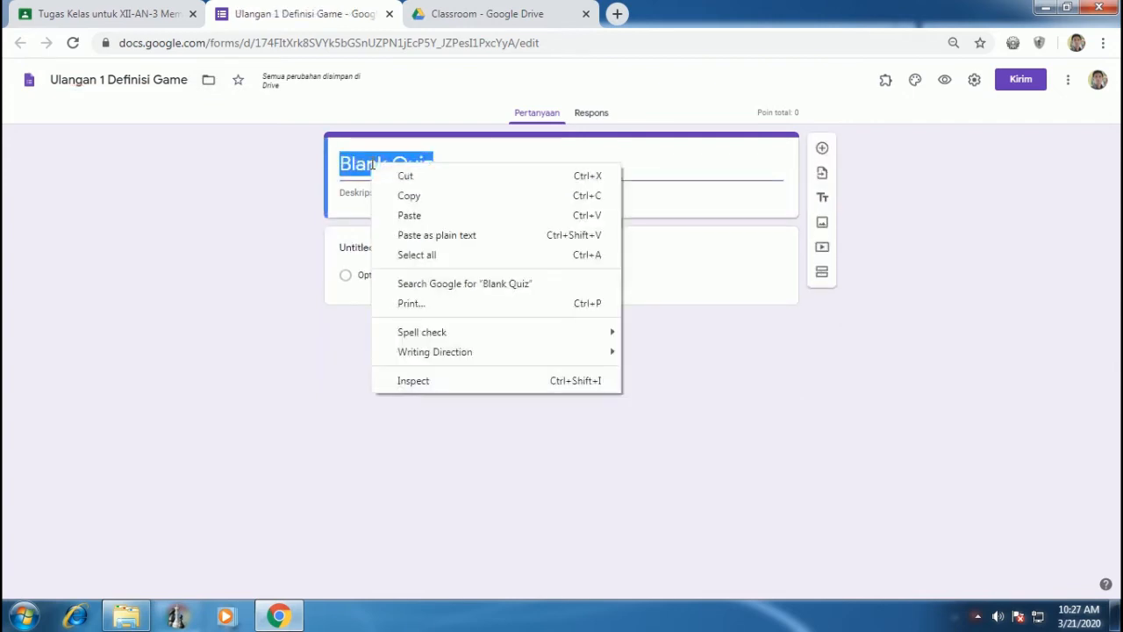
left_click(422, 216)
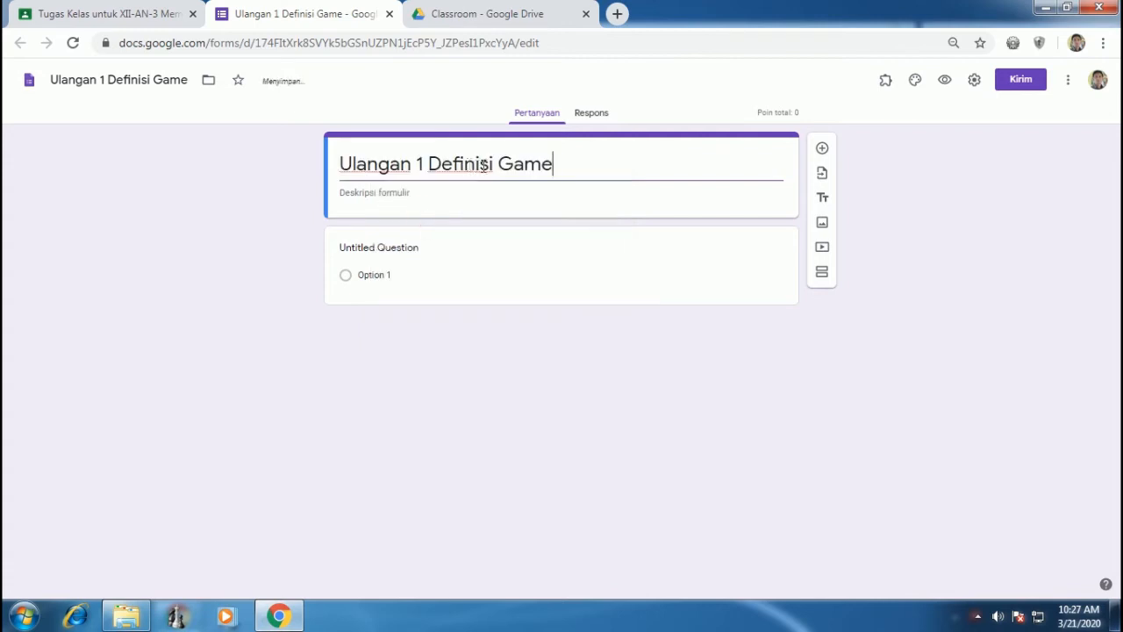
- Turn the untitled question into a required short-answer (Jawaban singkat) question labelled "Nama :"
left_click(484, 259)
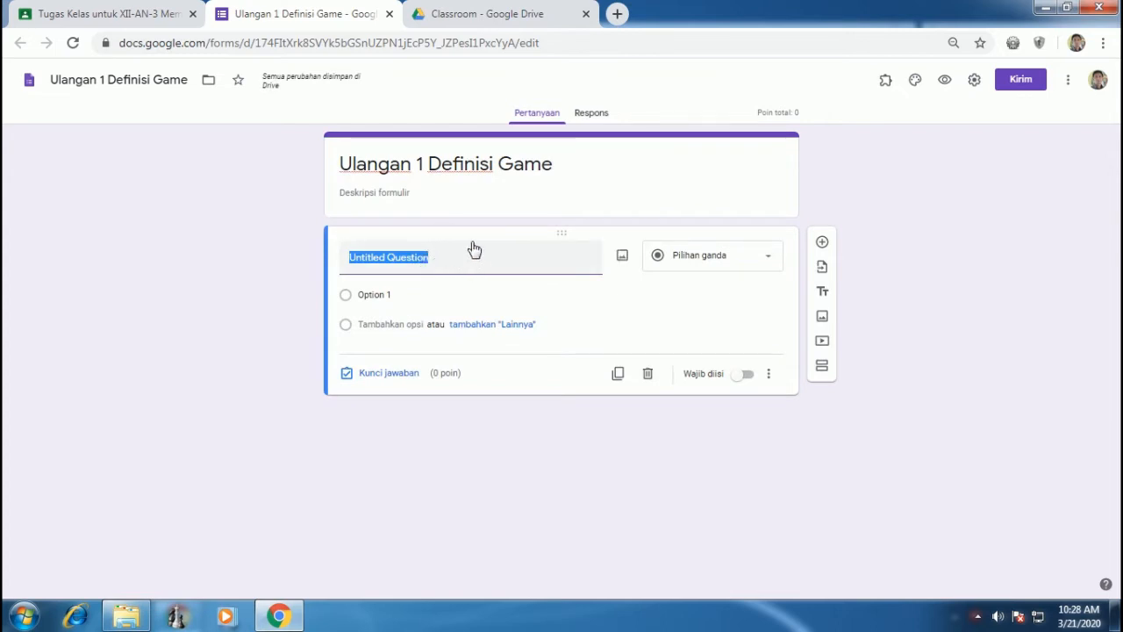
type("Nama :")
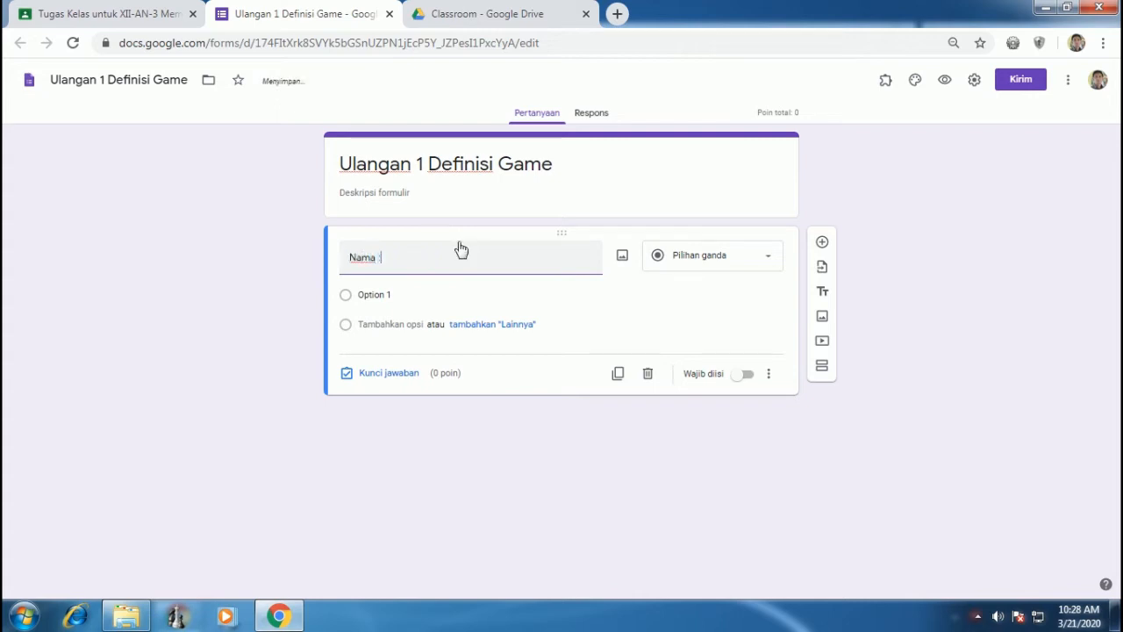
left_click(731, 255)
left_click(706, 195)
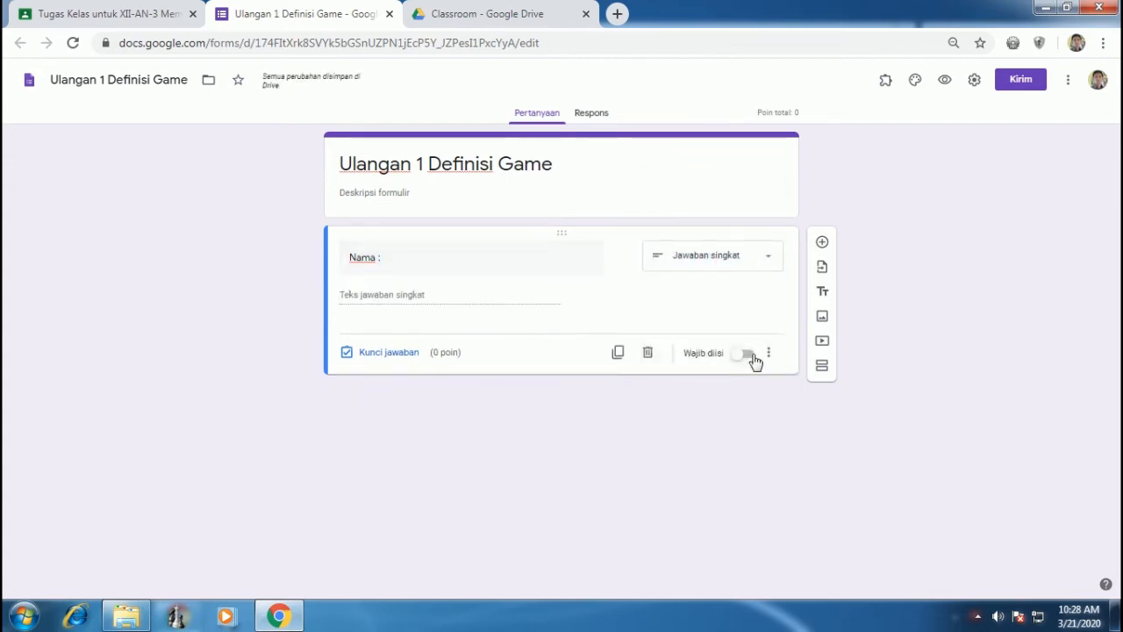
left_click(749, 360)
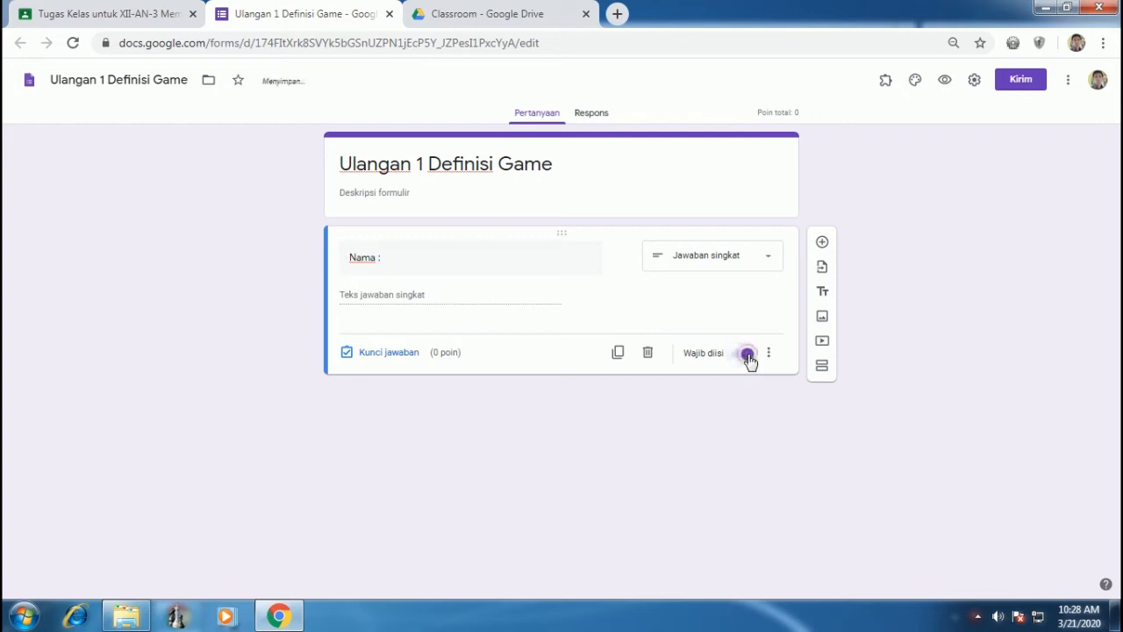
- Add a second required short-answer (Jawaban singkat) question labelled "Kelas :"
left_click(823, 243)
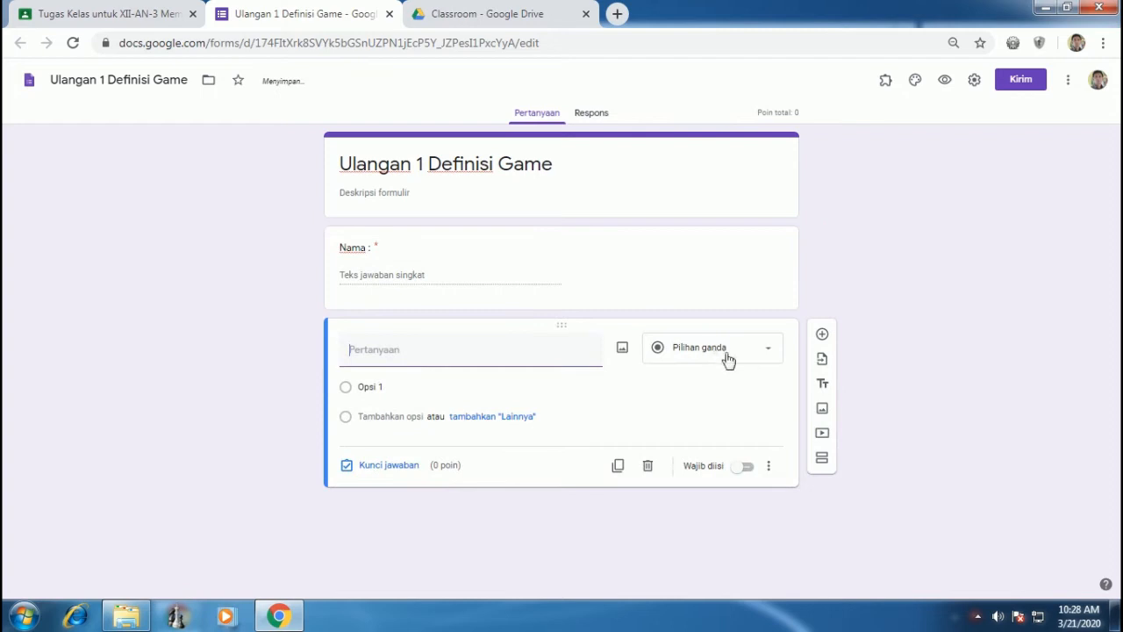
left_click(771, 351)
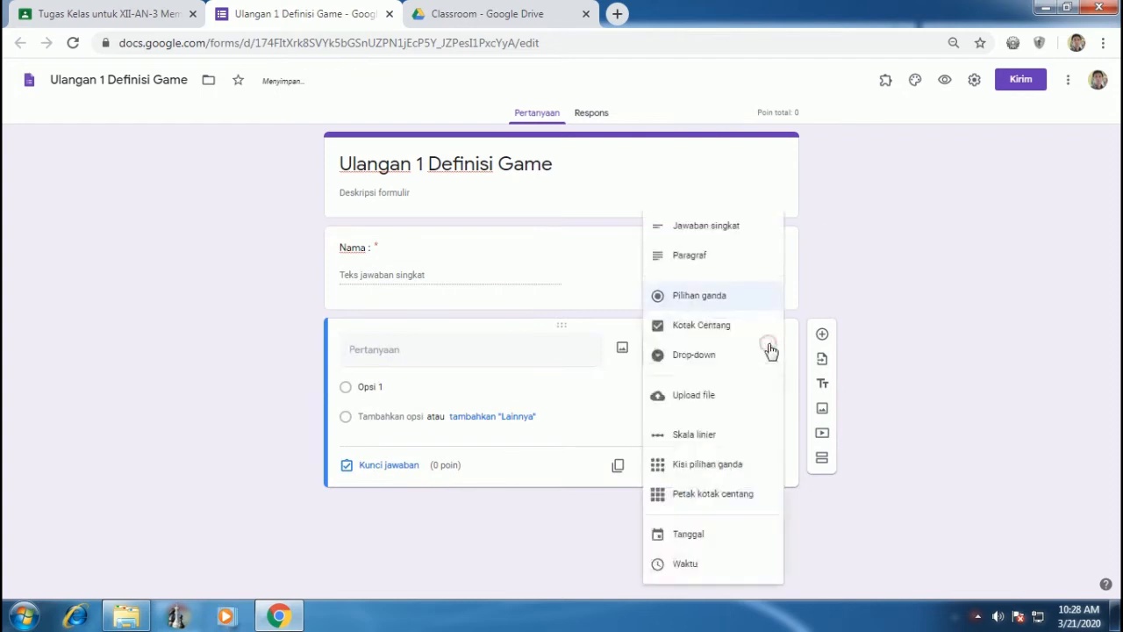
left_click(712, 231)
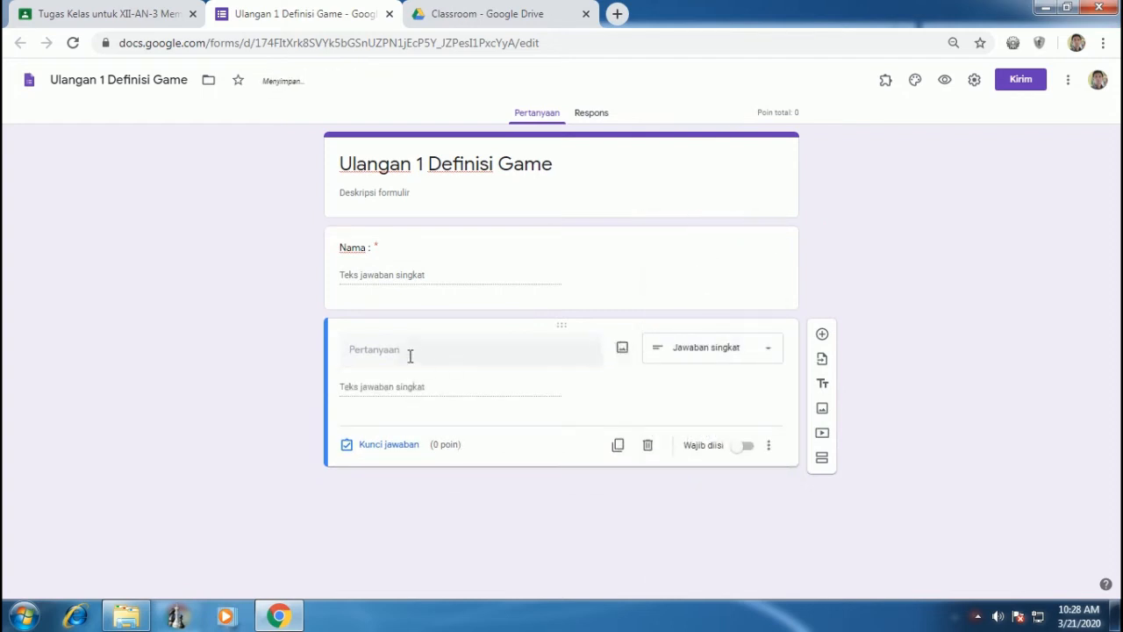
left_click(369, 349)
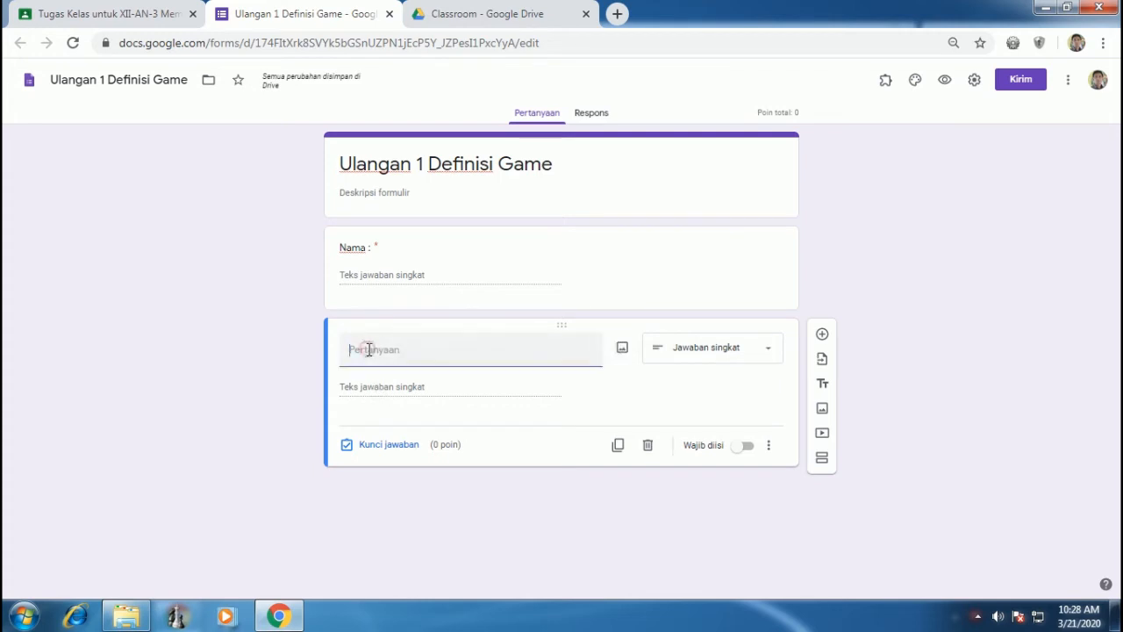
type("Kelas :")
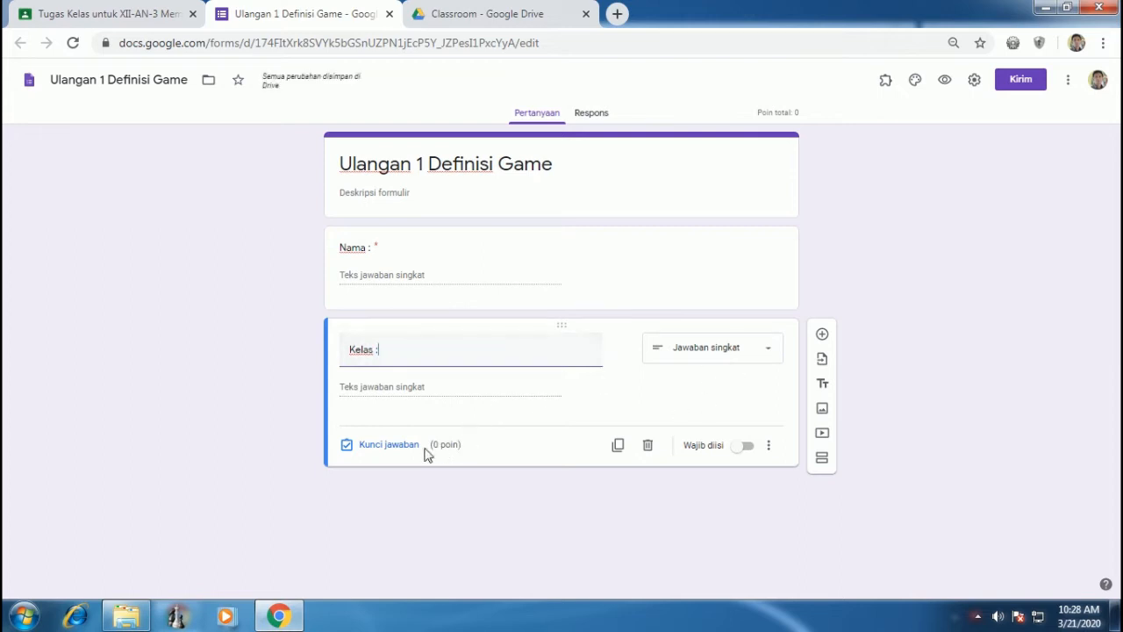
left_click(745, 449)
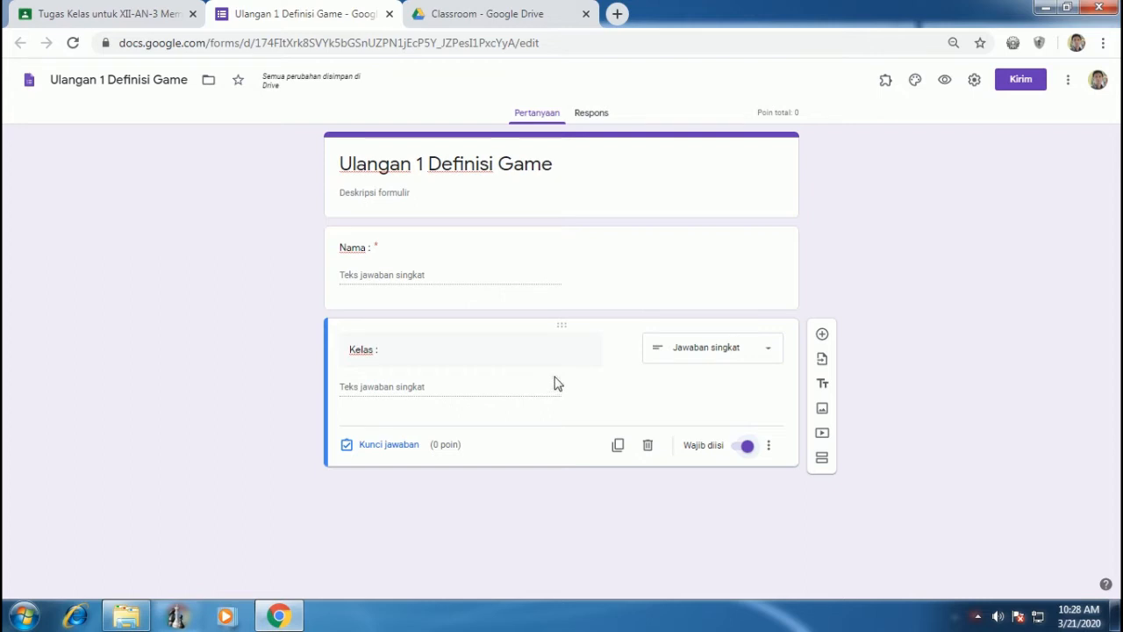
- Add a new section after the identity fields, titled "SOAL PILIHAN GANDA" with the description "Pilihlah jawaban yang kalian anggap benar !"
left_click(822, 464)
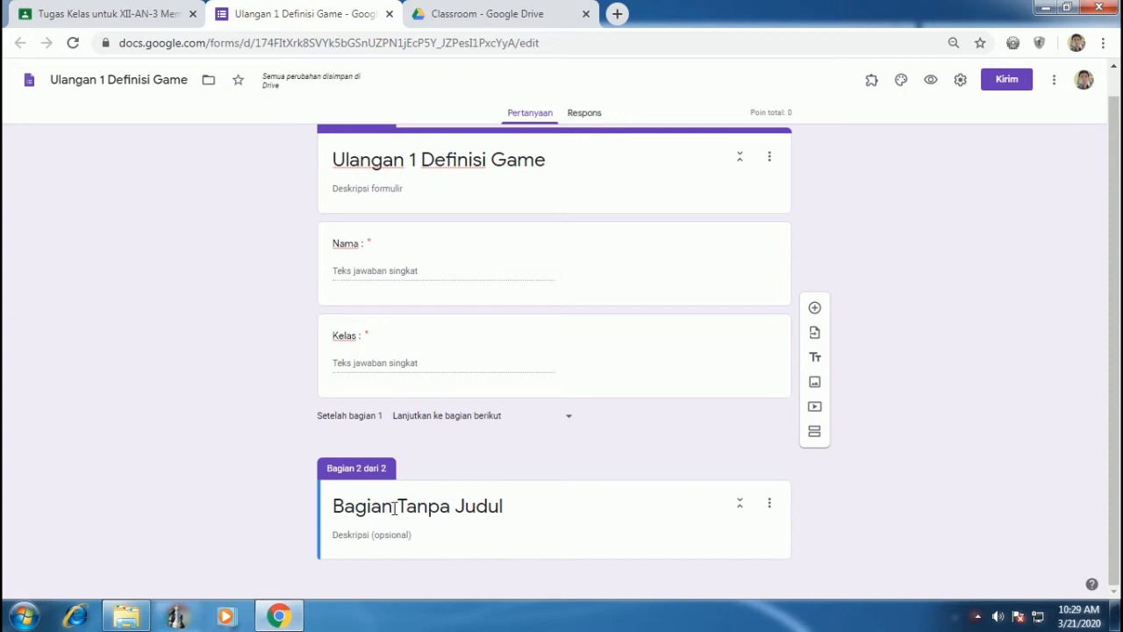
left_click_drag(336, 505, 519, 514)
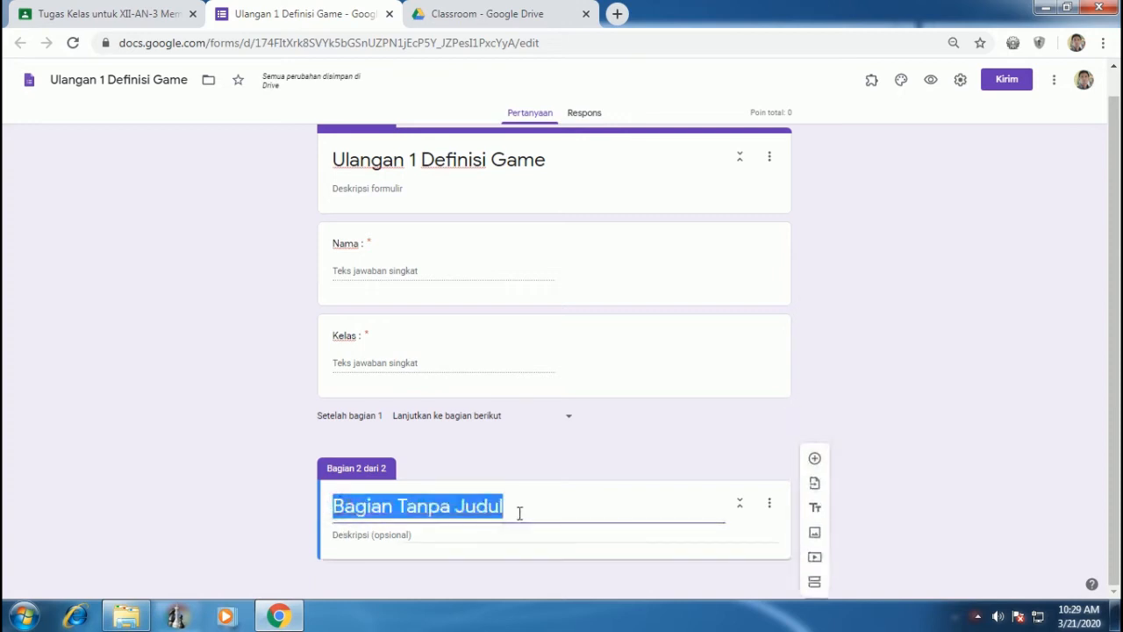
type("SOAL PILIHAN GANDA")
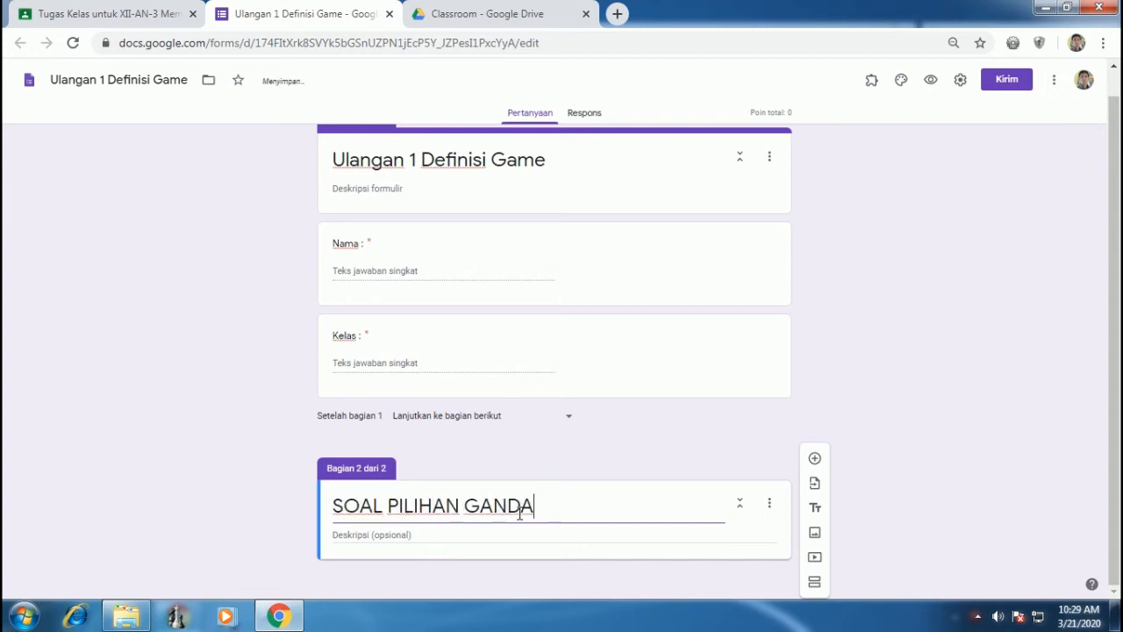
left_click(380, 539)
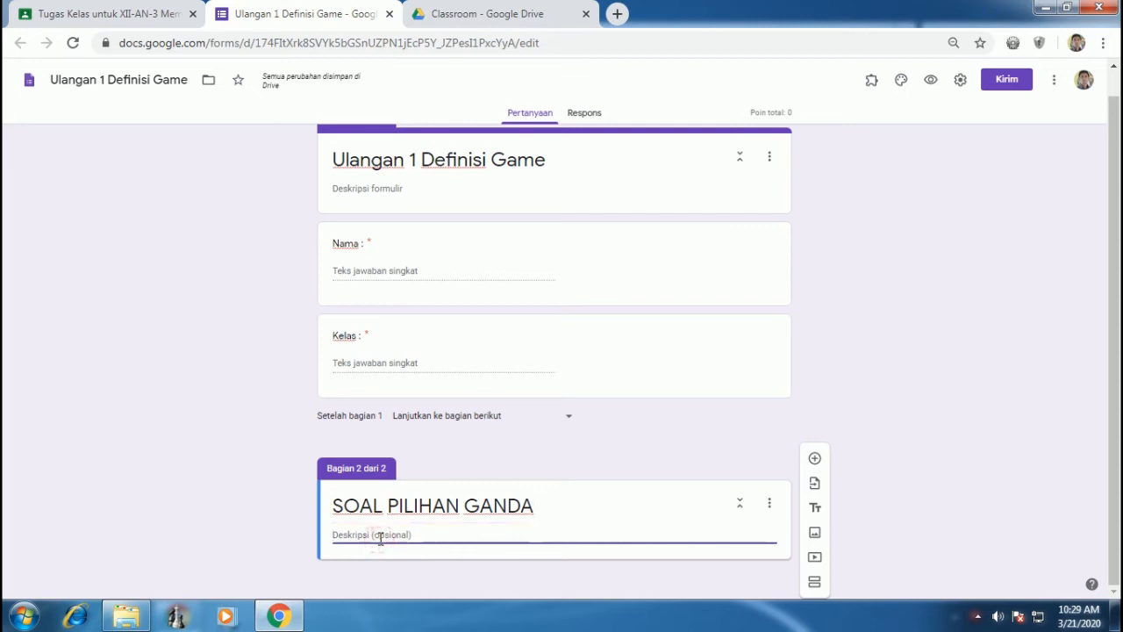
type("Pilihlah jawaban yang kalian anggap benar !")
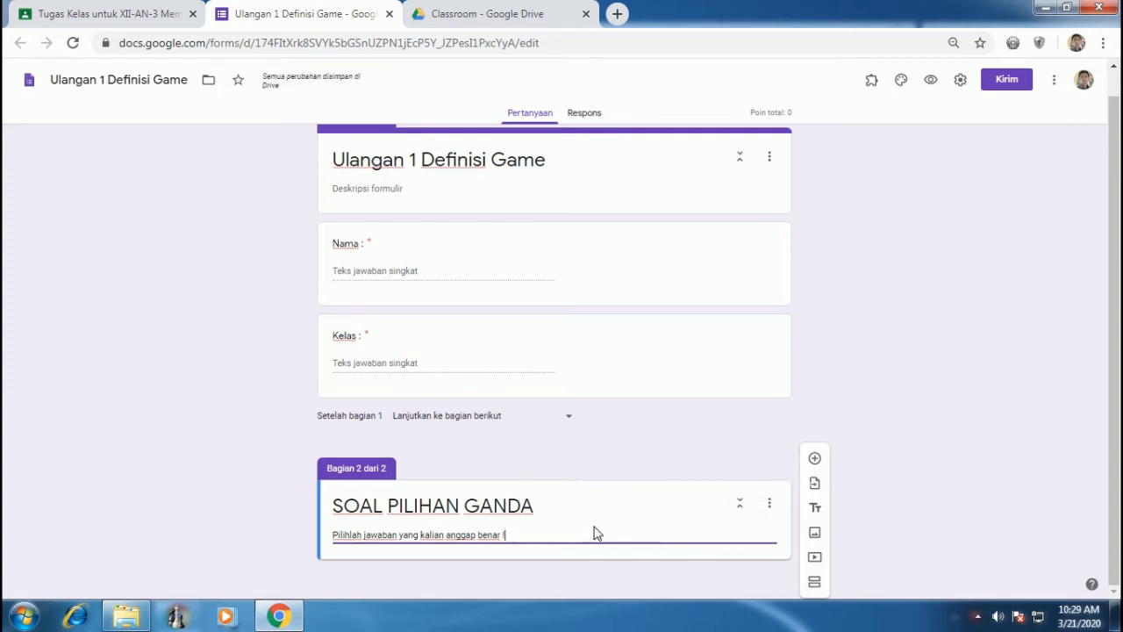
- Add a multiple-choice (Pilihan ganda) question to the new section reading "Ibu kota negara Indonesia adalah ..."
left_click(815, 460)
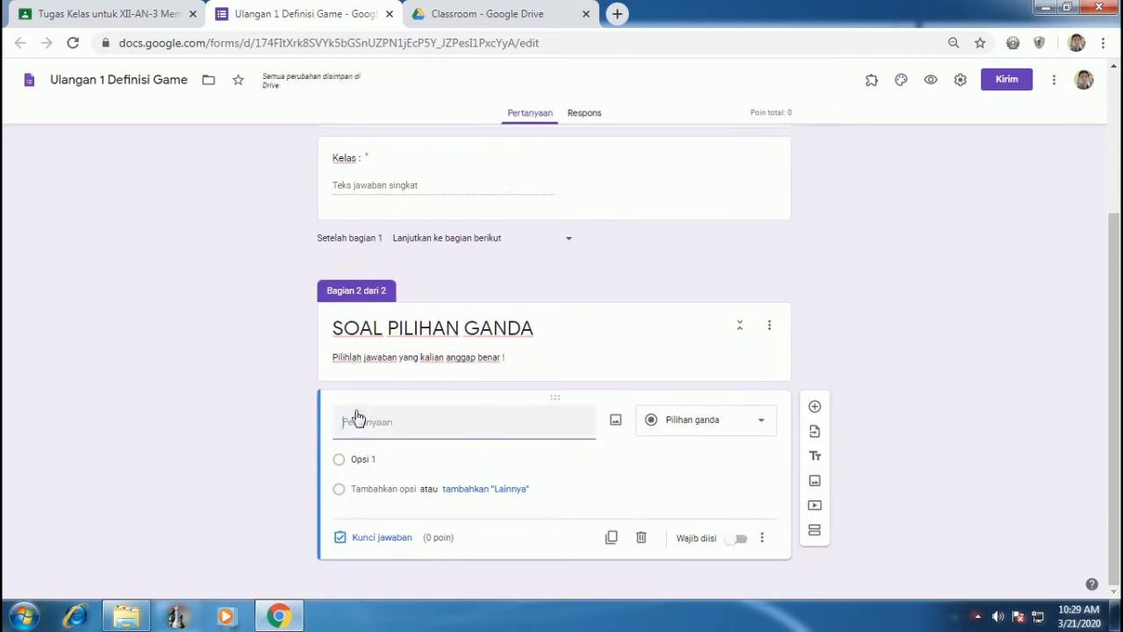
type("Ibu kota negara Indonesia")
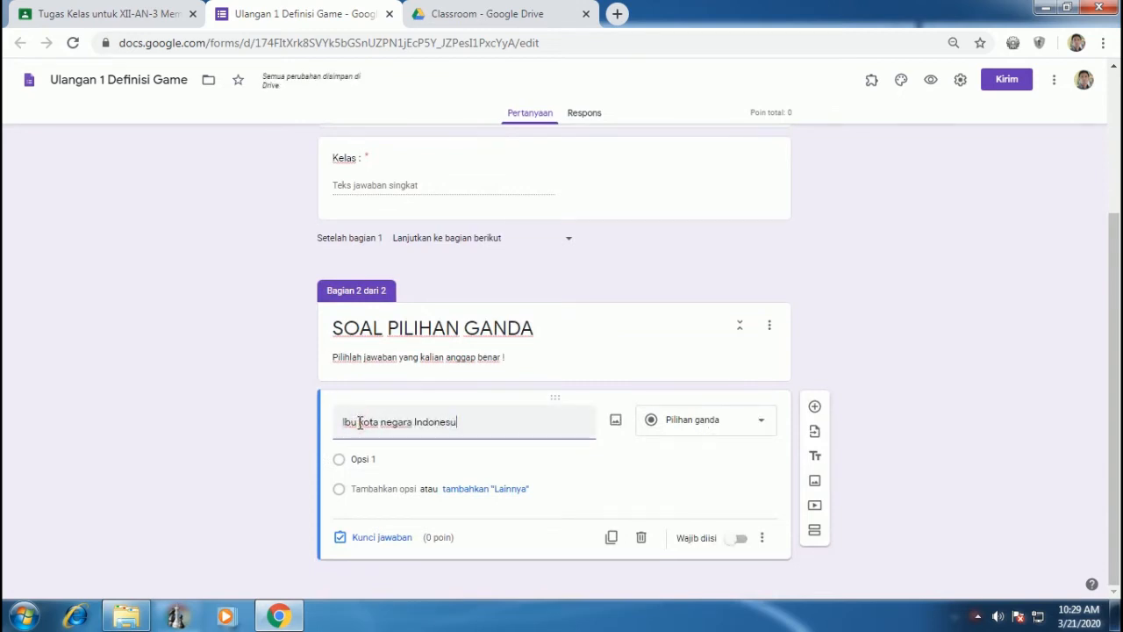
type(" adalah ...")
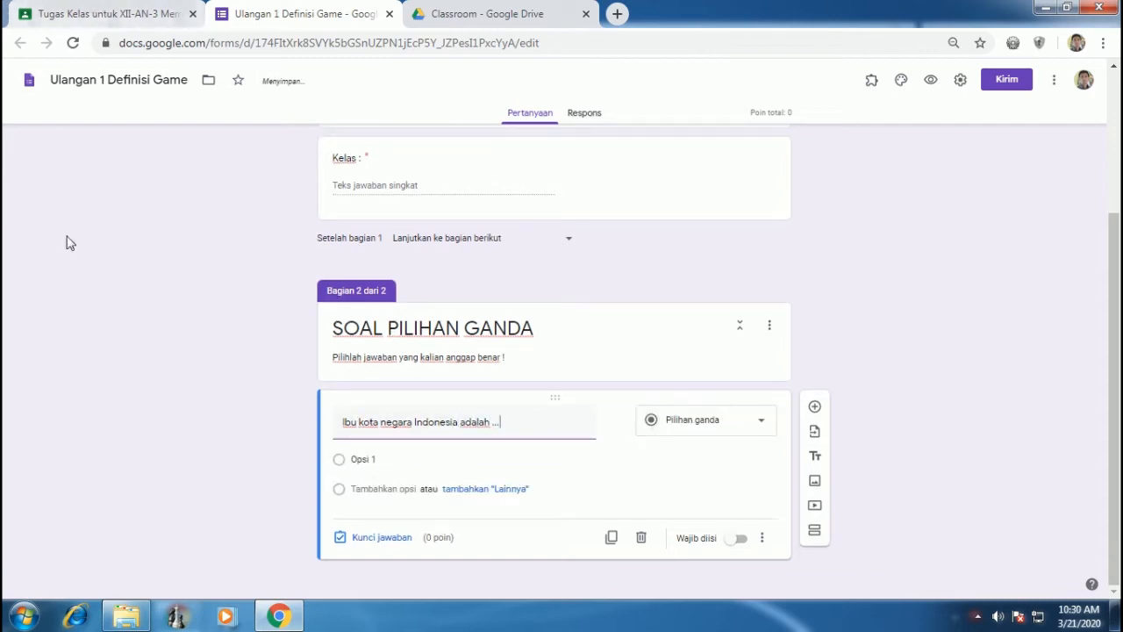
- Give the capital-city question the answer options Bandung, Jakarta, Medan, Lampung and Cilacap
left_click(360, 483)
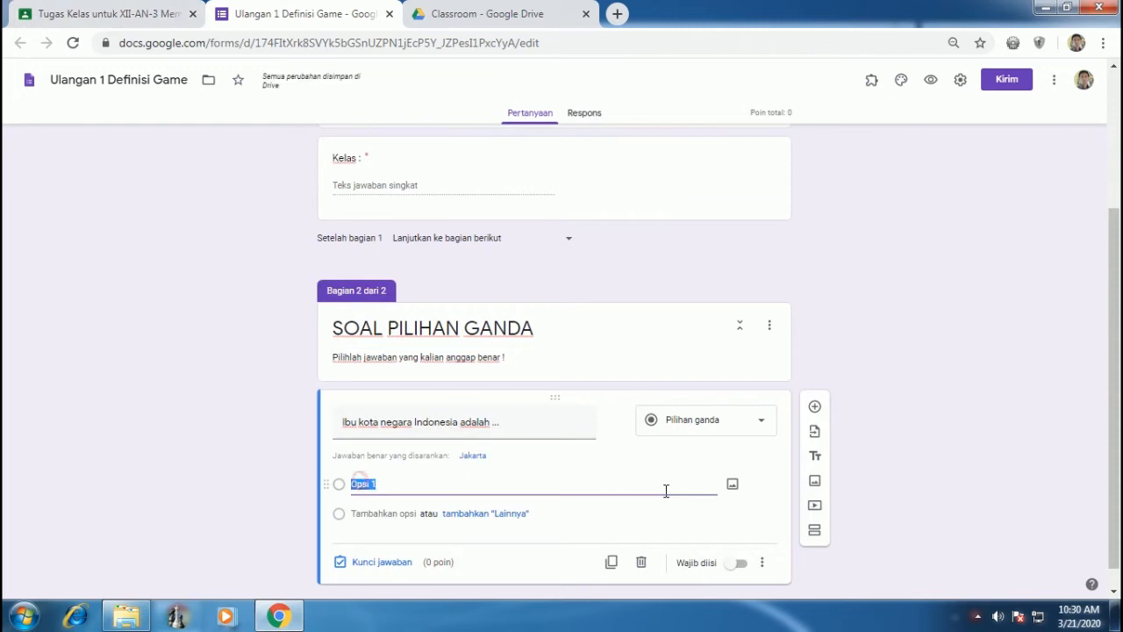
type("Bandung")
left_click(385, 508)
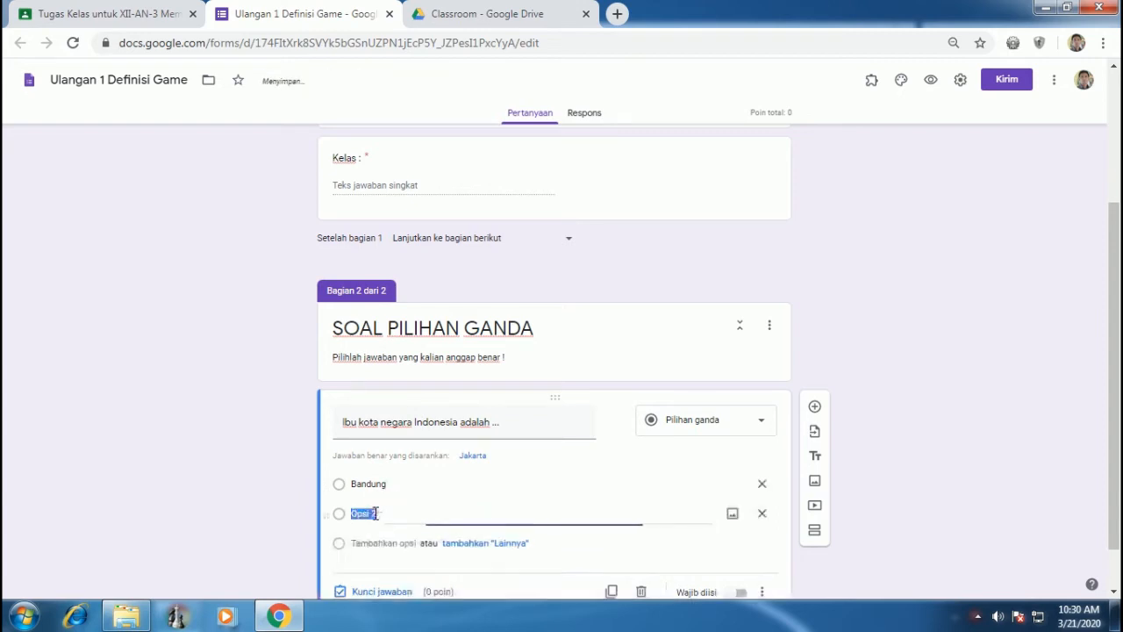
type("Jakarta")
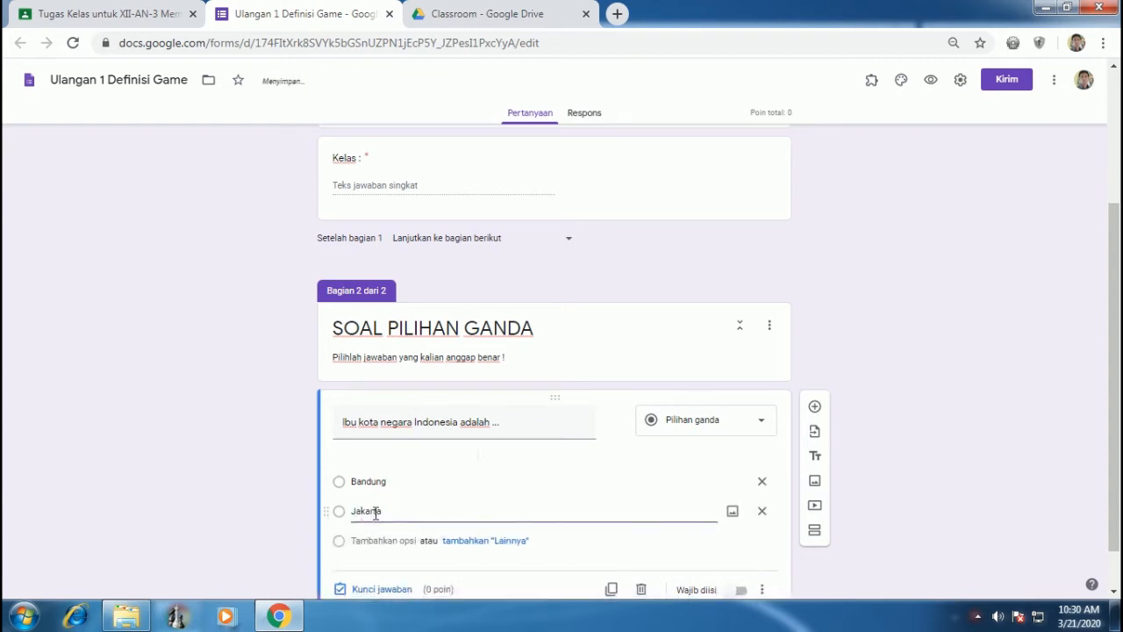
left_click(377, 543)
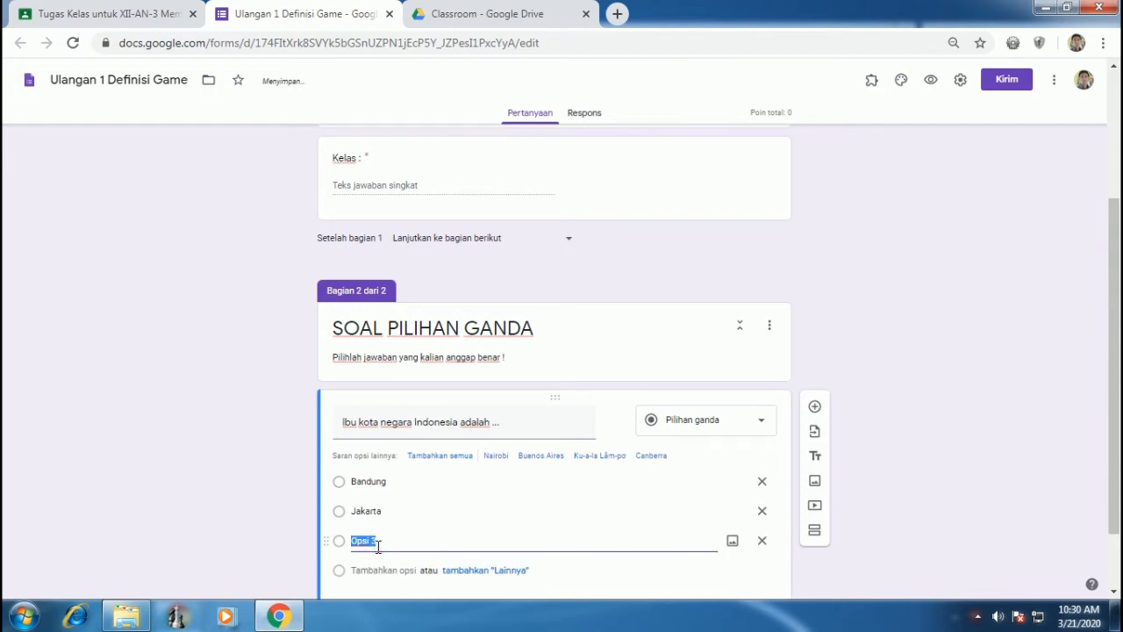
type("a")
type("cap")
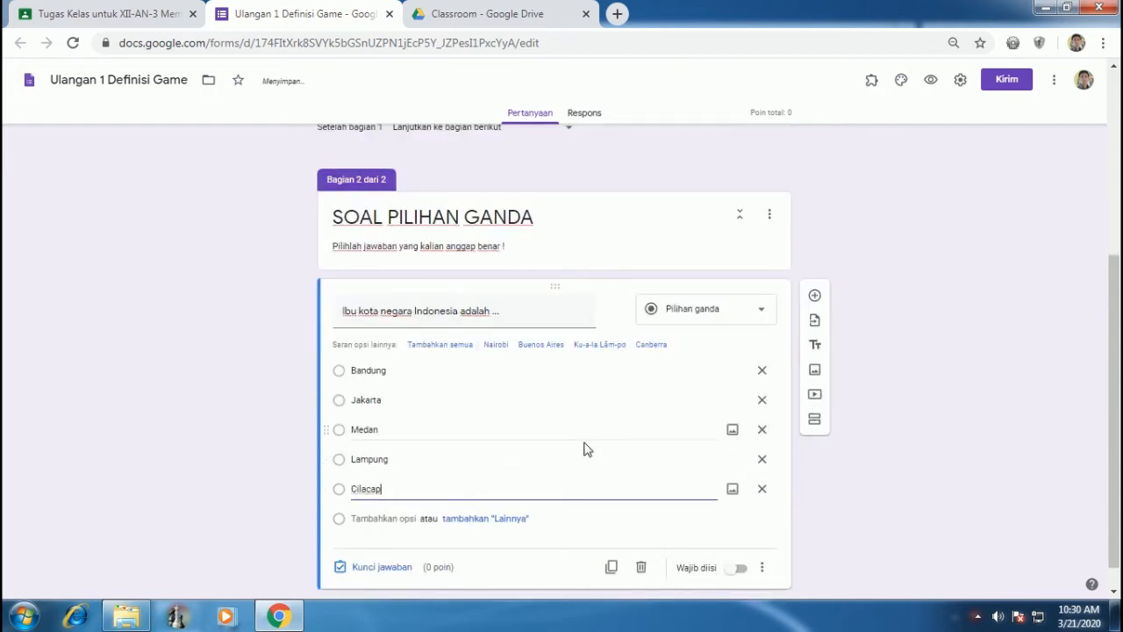
- Set the capital-city question's answer key to Jakarta, worth 20 points
scroll(698, 430, "down", 1)
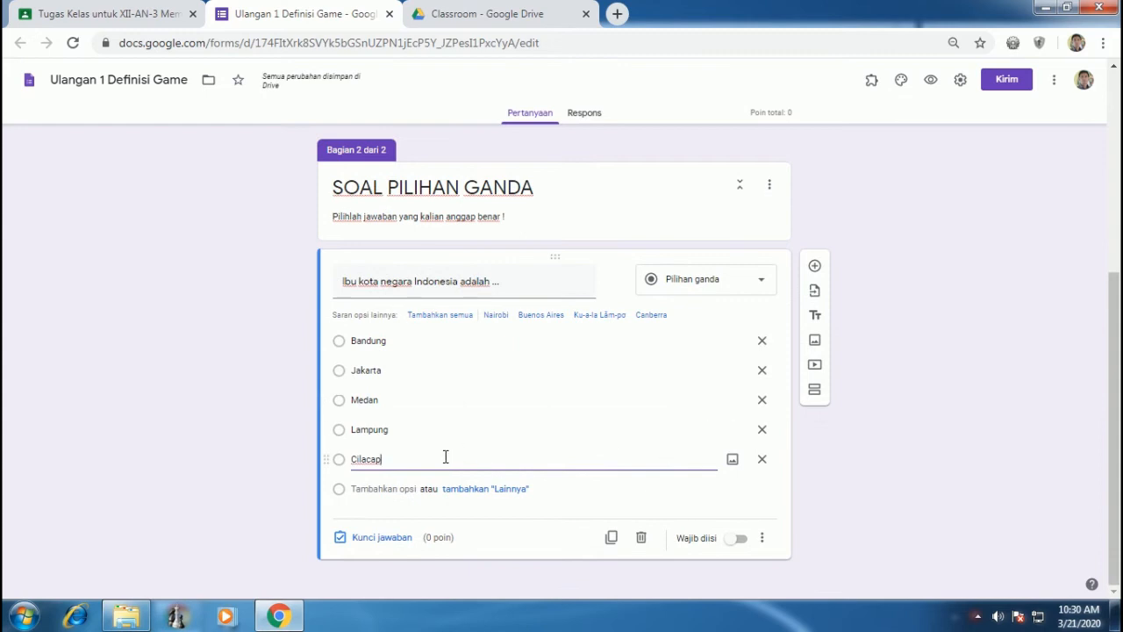
left_click(383, 540)
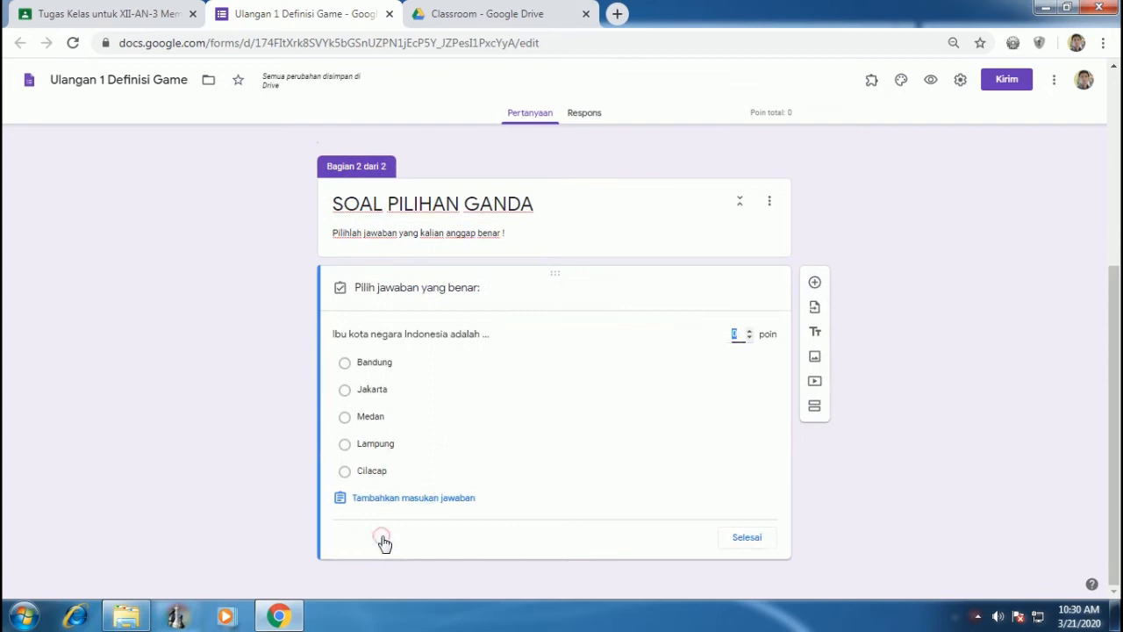
left_click(363, 392)
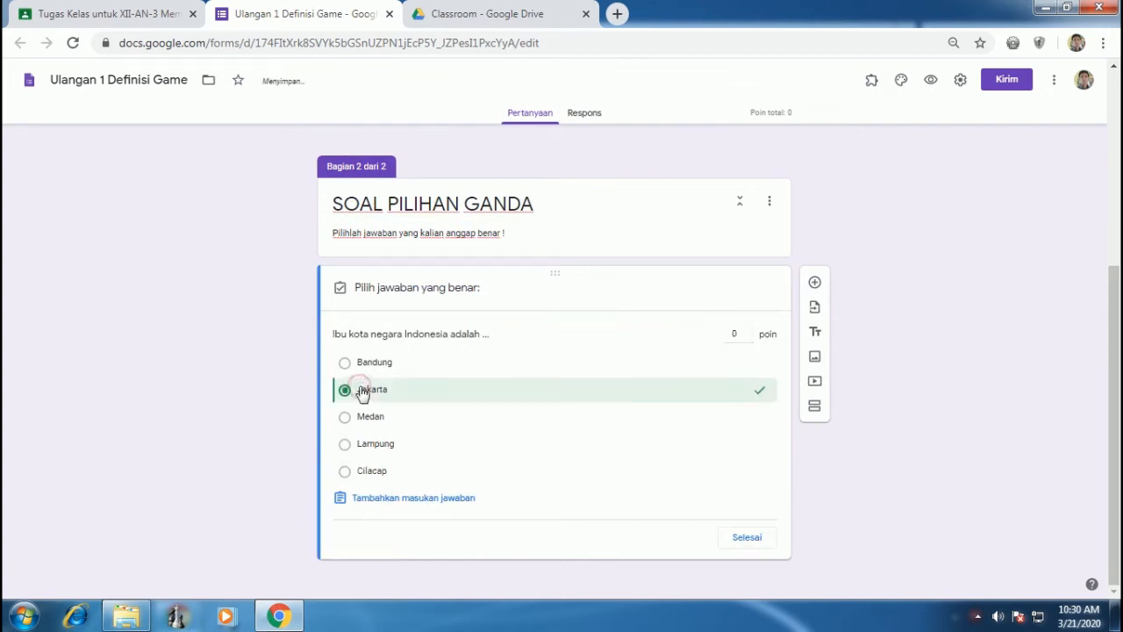
left_click(735, 335)
type("20")
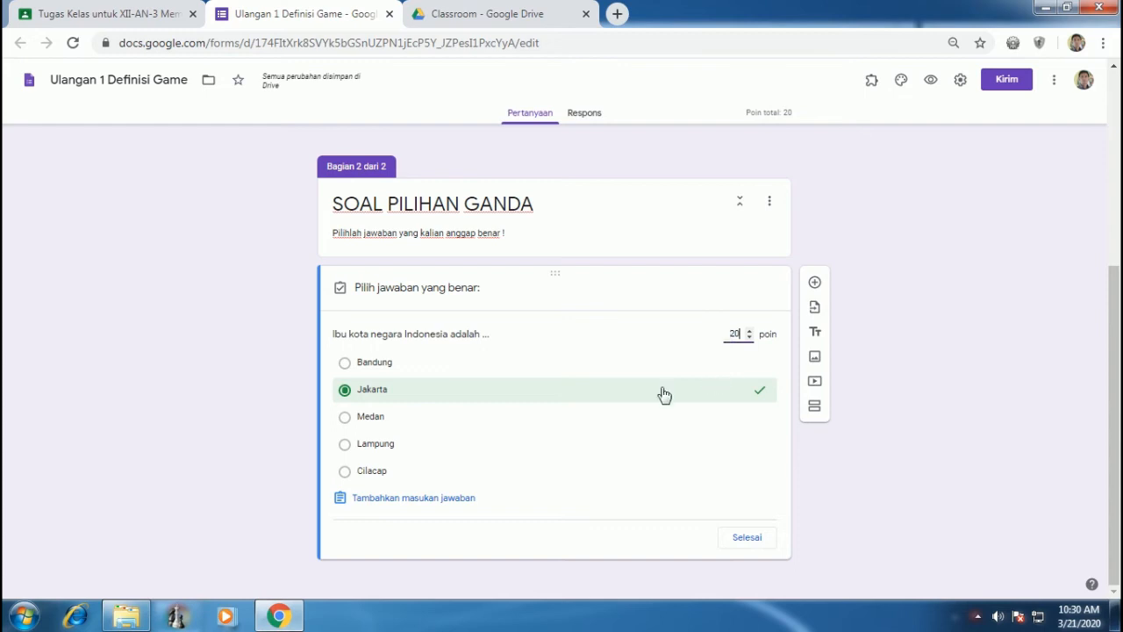
left_click(747, 538)
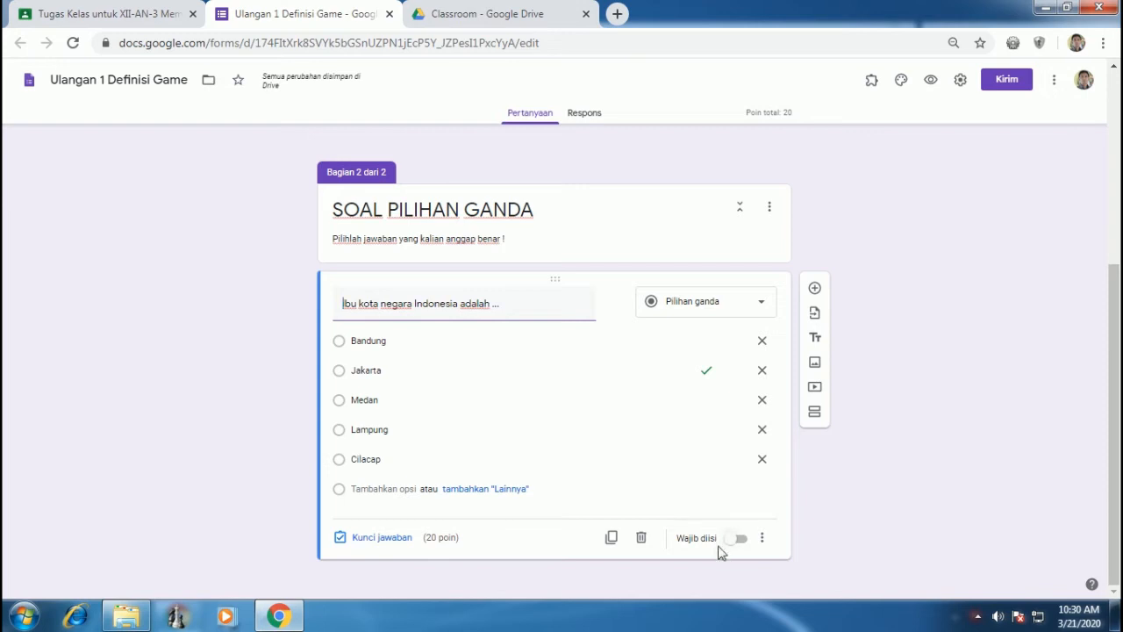
- Make the capital-city question required (Wajib diisi) and turn on shuffled option order (Acak urutan opsi)
left_click(739, 541)
left_click(761, 538)
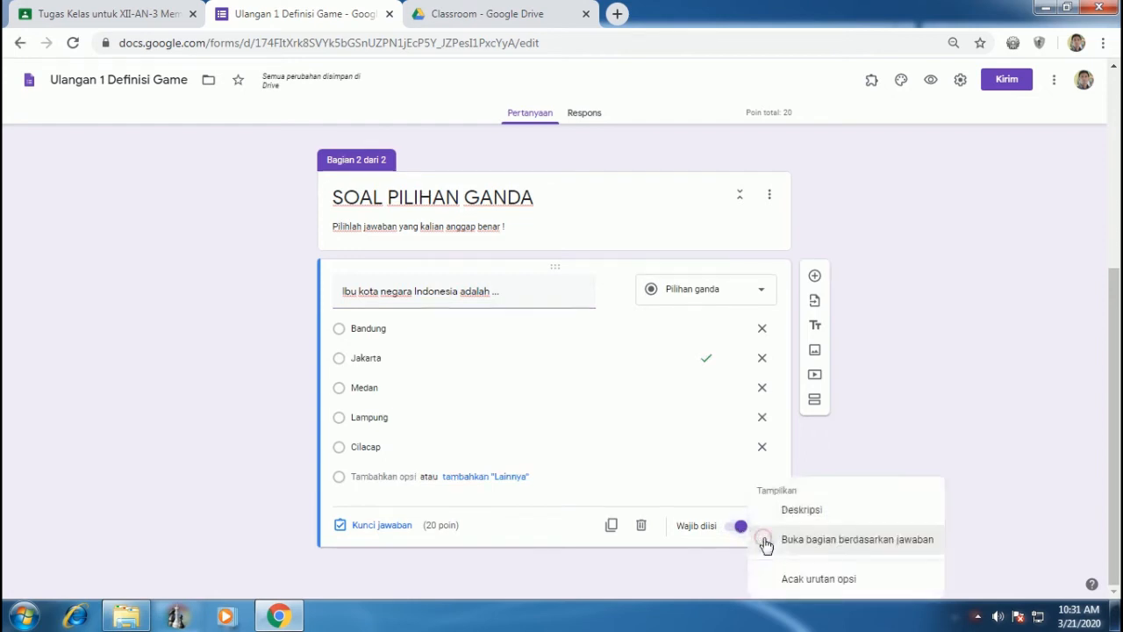
left_click(821, 580)
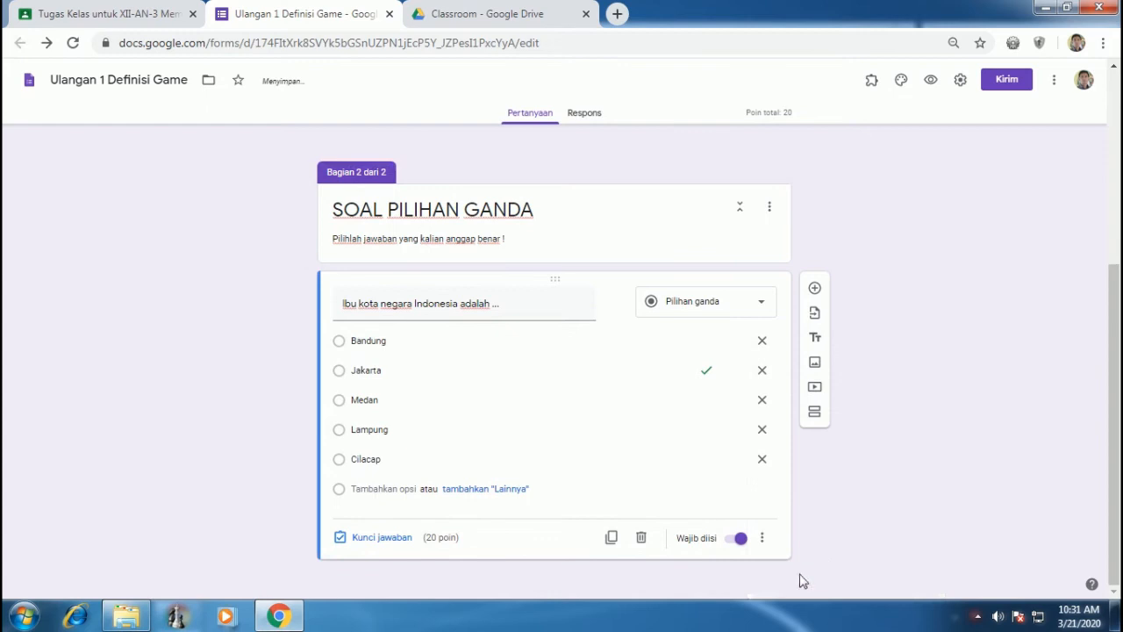
- Add a second multiple-choice (Pilihan ganda) question reading "Nama negara kita adalah ..."
left_click(815, 289)
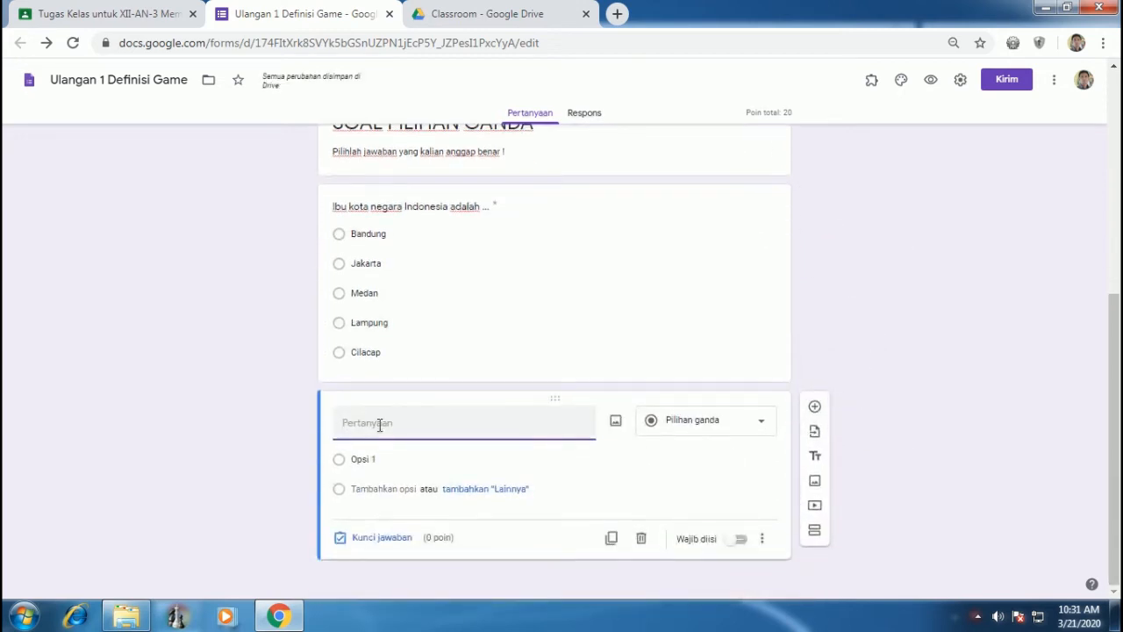
type("Nama negara kita adala")
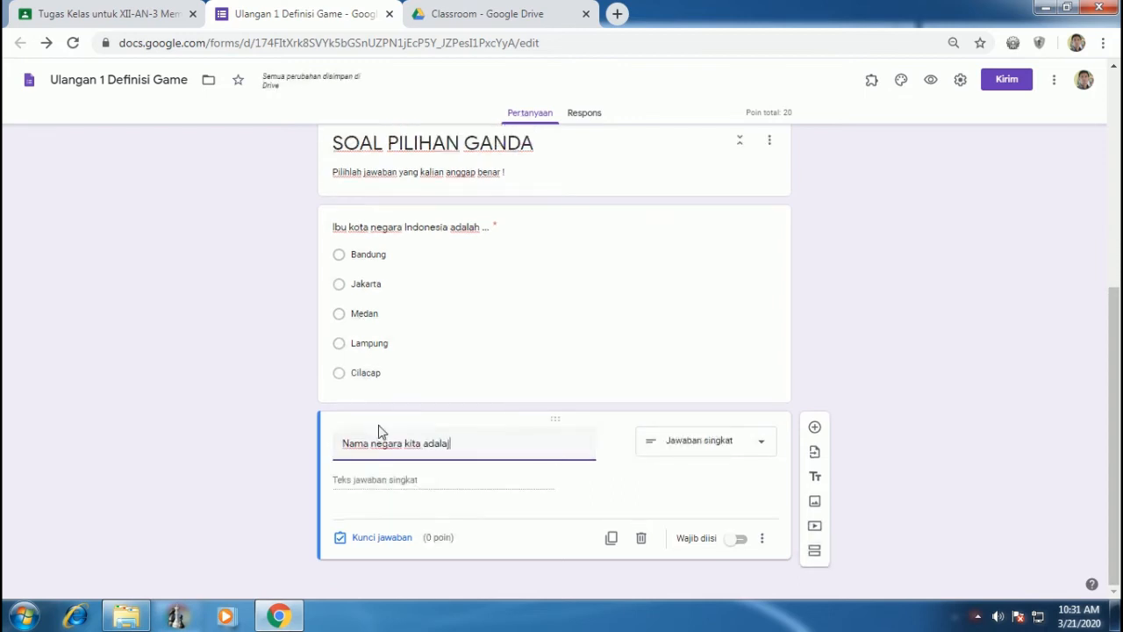
type("h ...")
- Give the country-name question the answer options Singapura, Autralia, India, Jerman and Indonesia
left_click(363, 458)
type("S")
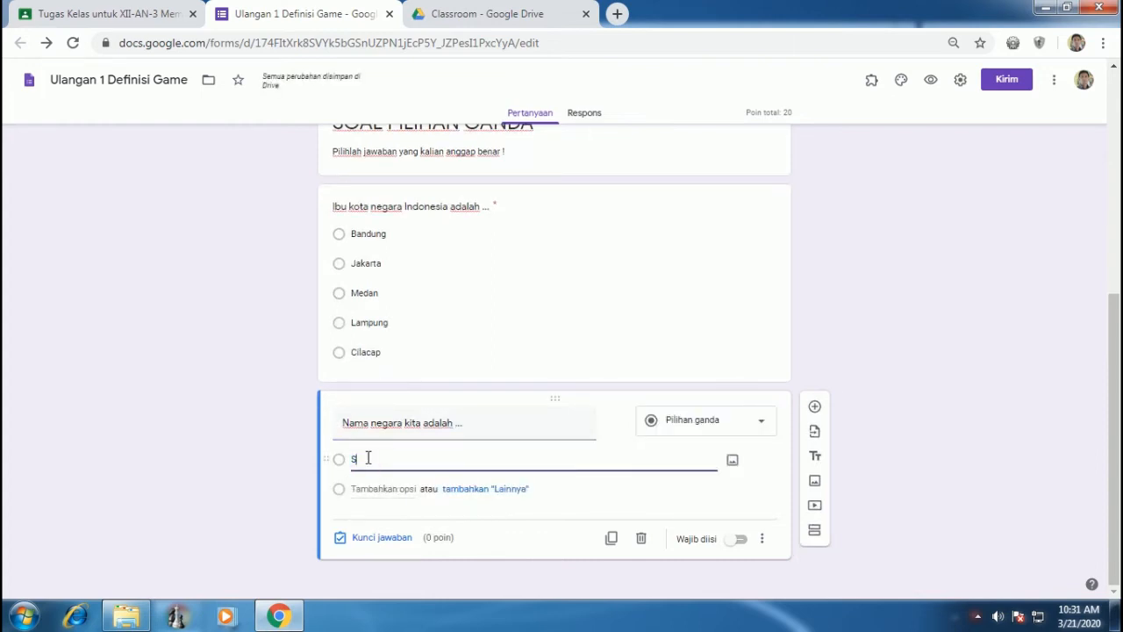
type("ingapura")
key("Return")
type("Autralia")
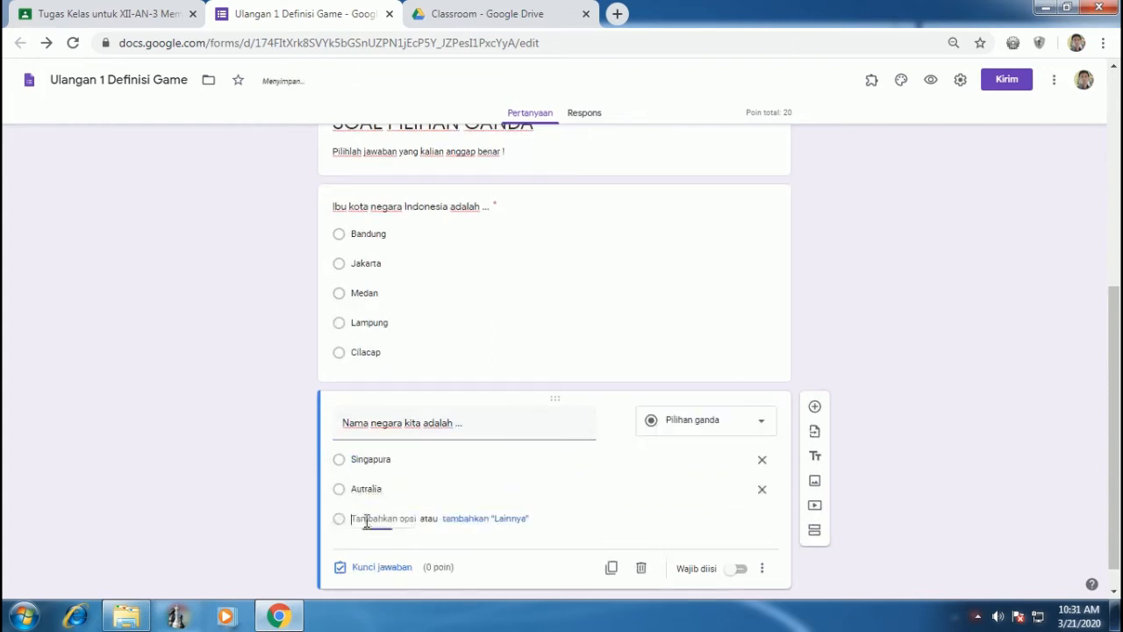
key("Return")
type("India")
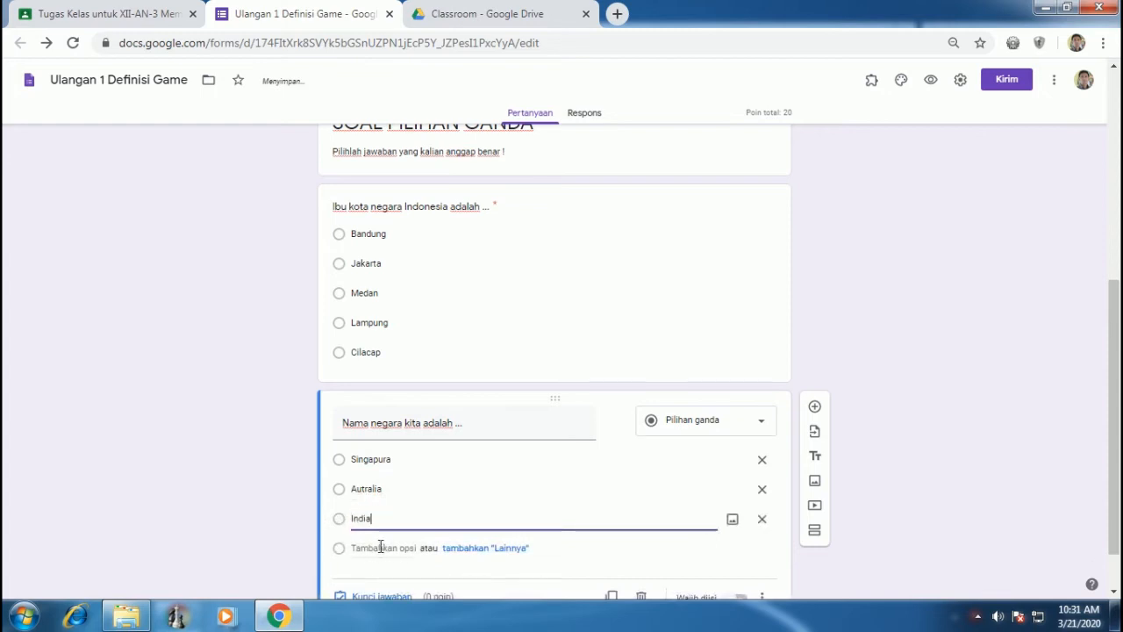
key("Return")
type("Jerman")
key("Return")
type("Indonesia")
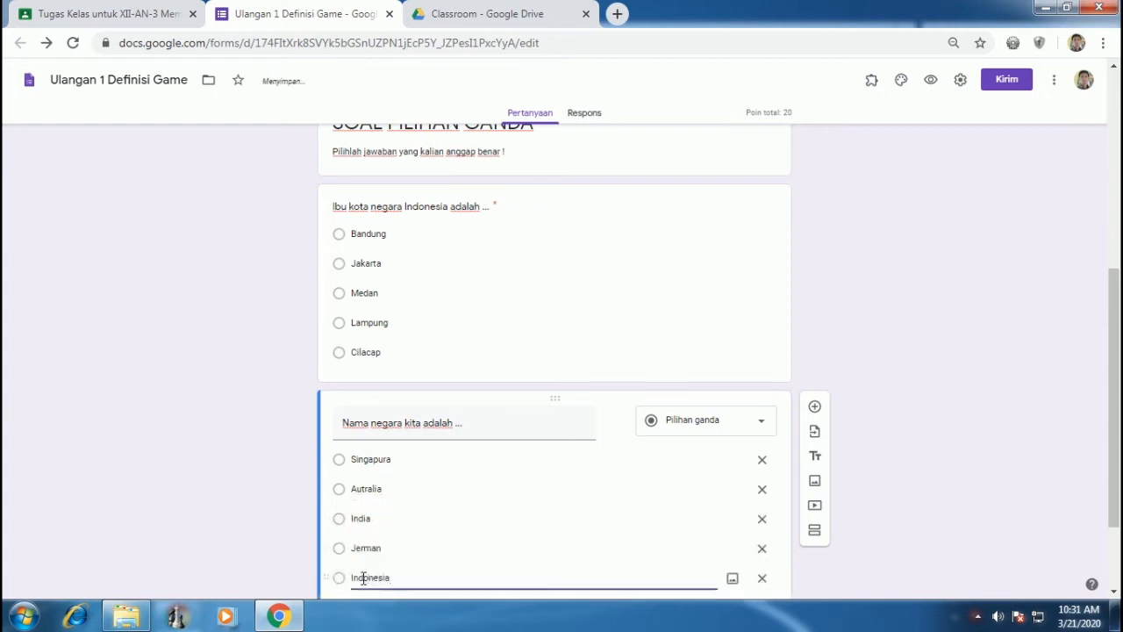
- Set the country-name question's answer key to Indonesia, worth 20 points
scroll(702, 454, "down", 1)
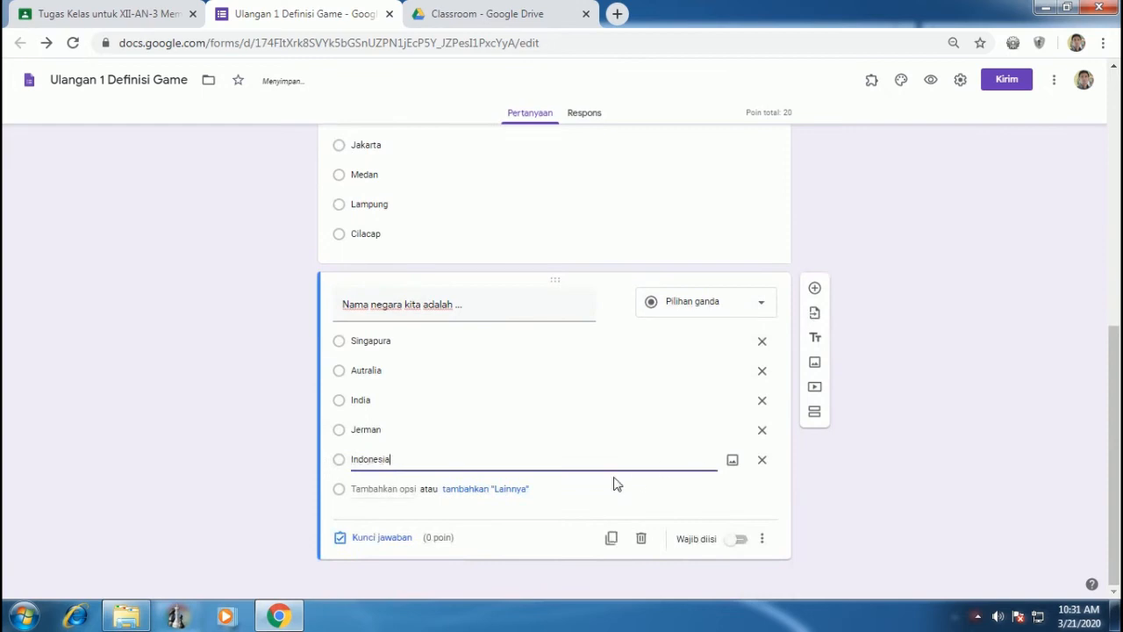
left_click(384, 538)
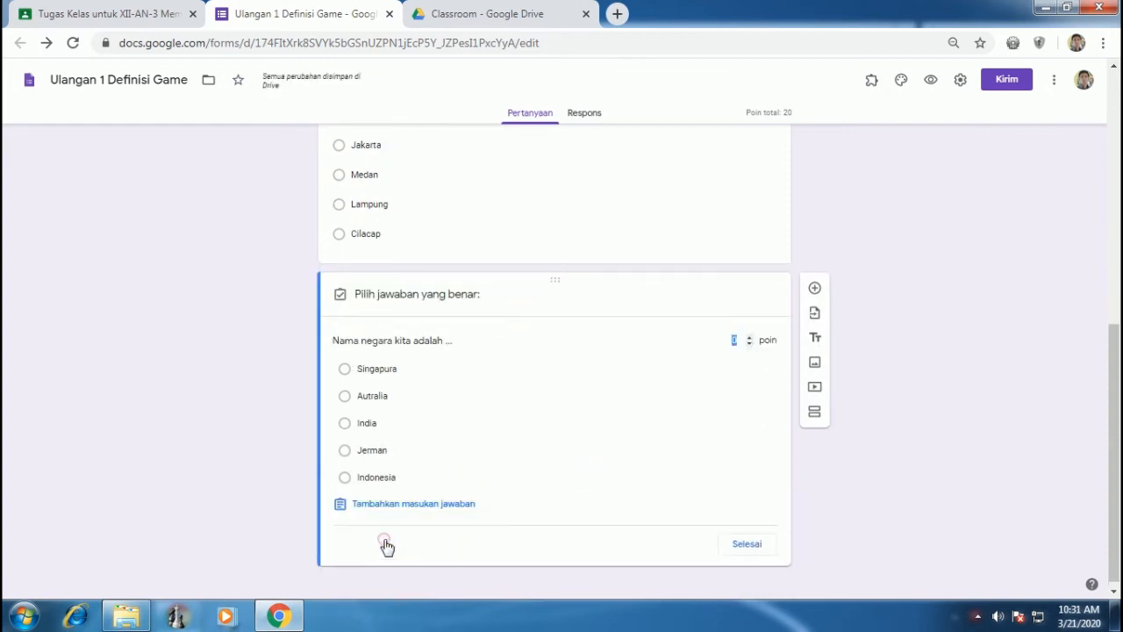
left_click(366, 485)
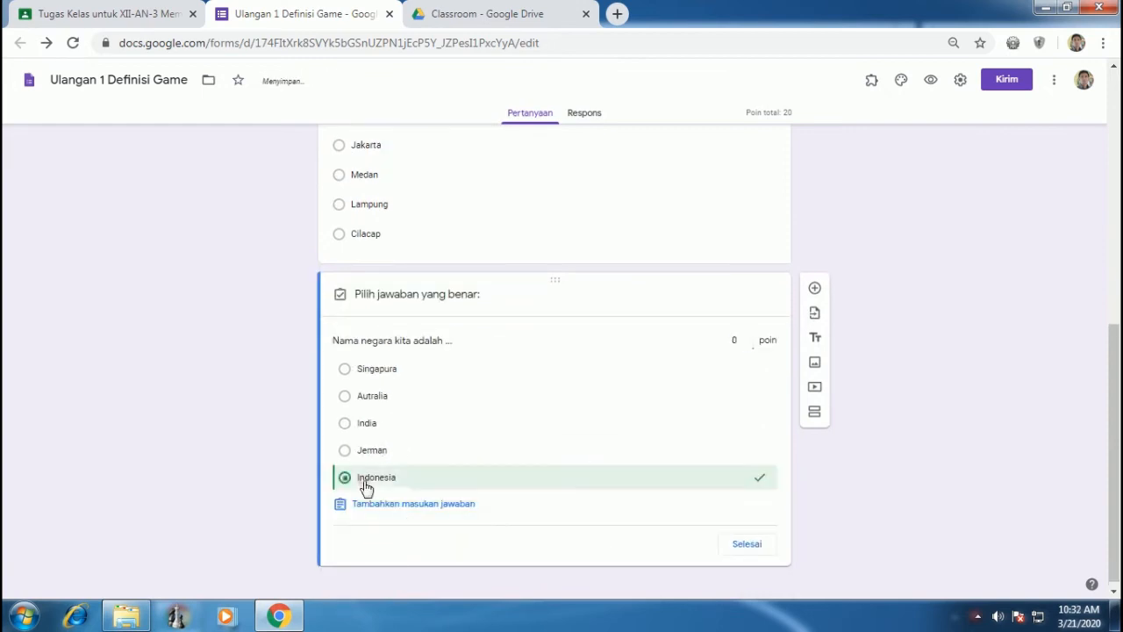
left_click(725, 338)
type("20")
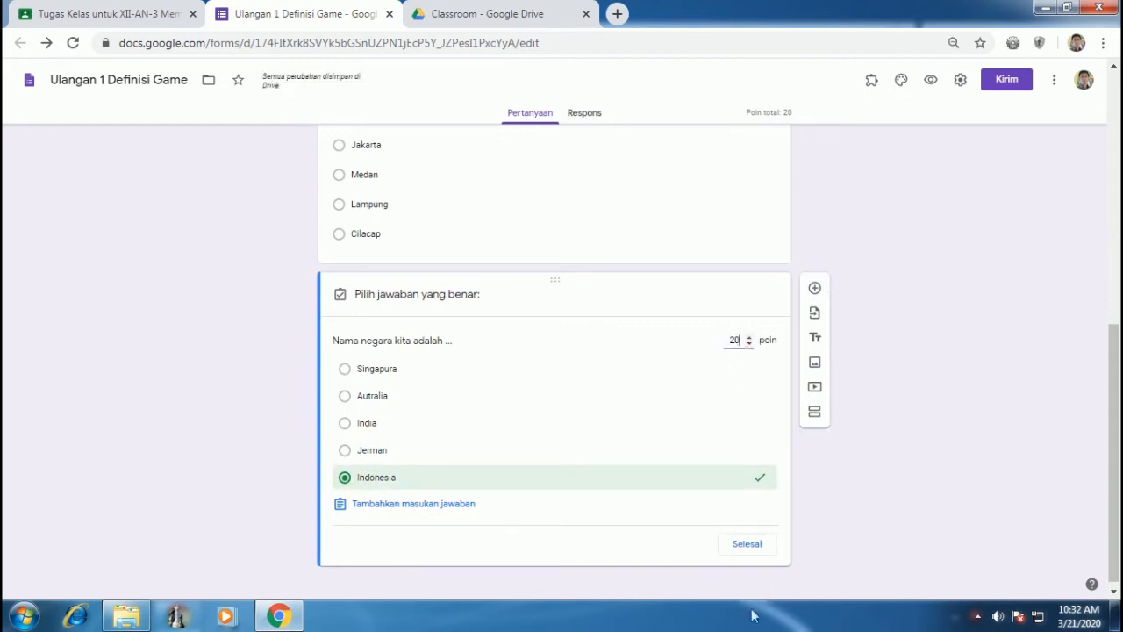
left_click(747, 546)
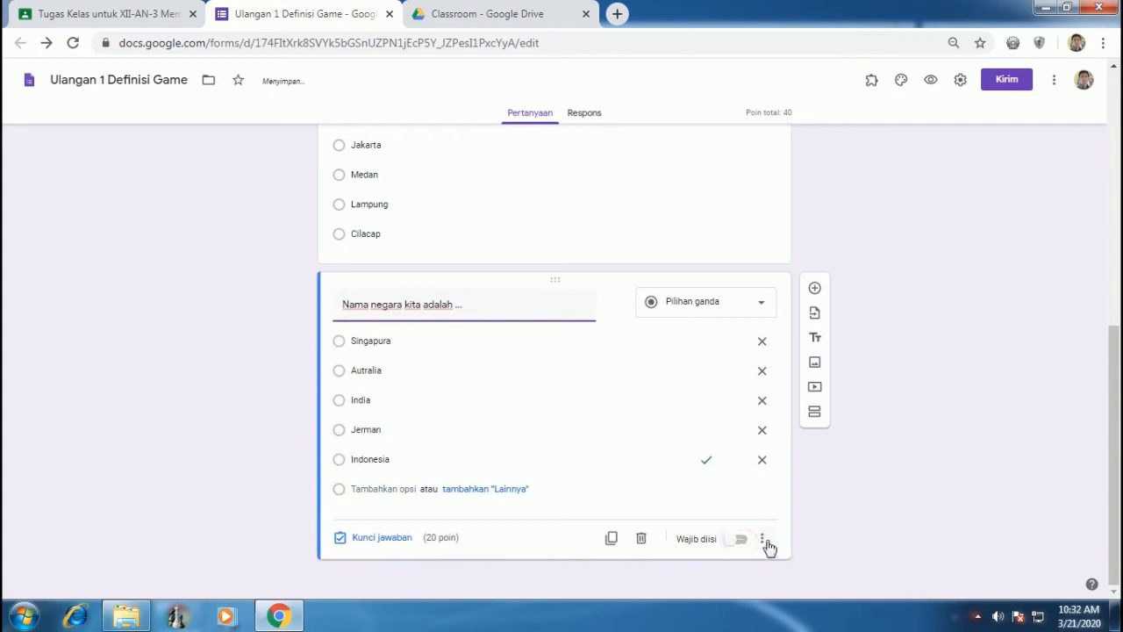
- Make the country-name question required (Wajib diisi) and turn on shuffled option order (Acak urutan opsi)
left_click(741, 540)
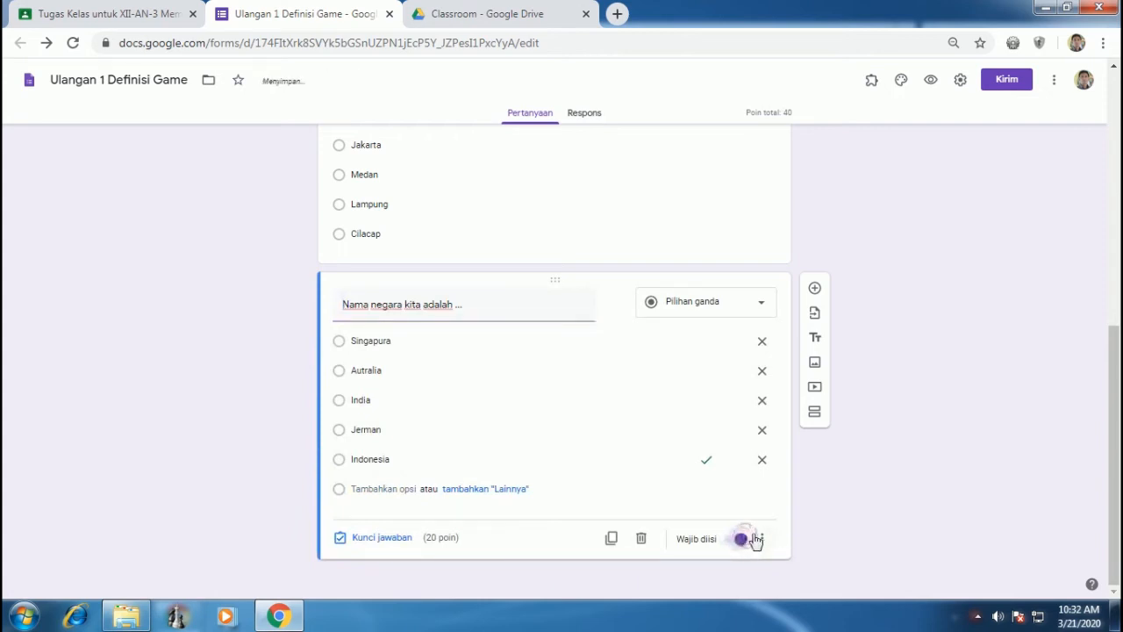
left_click(762, 539)
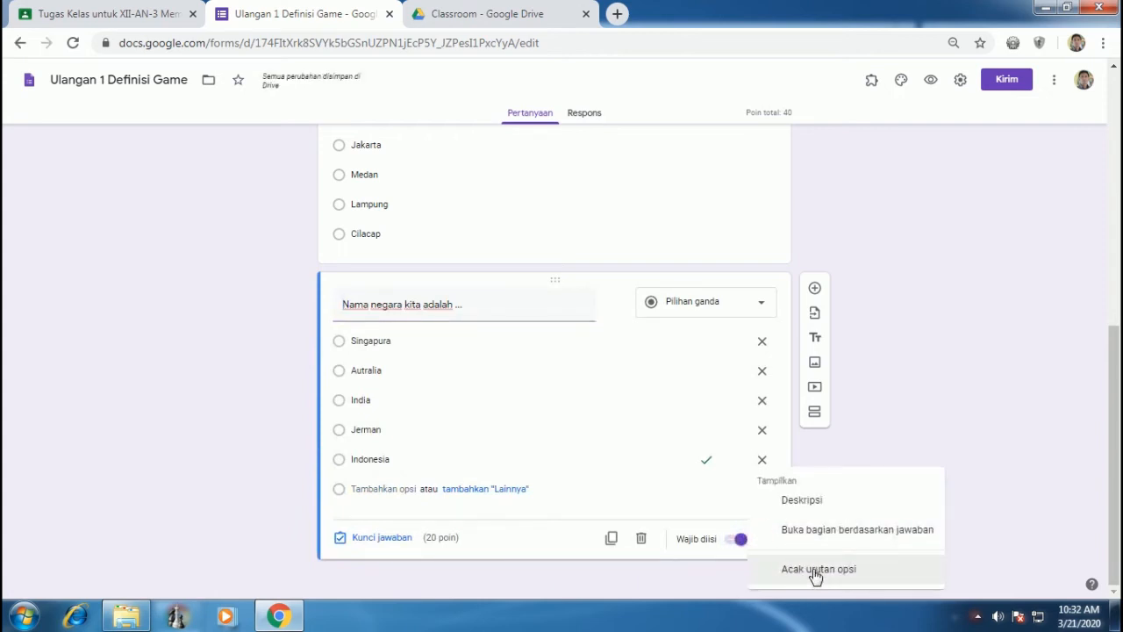
left_click(812, 572)
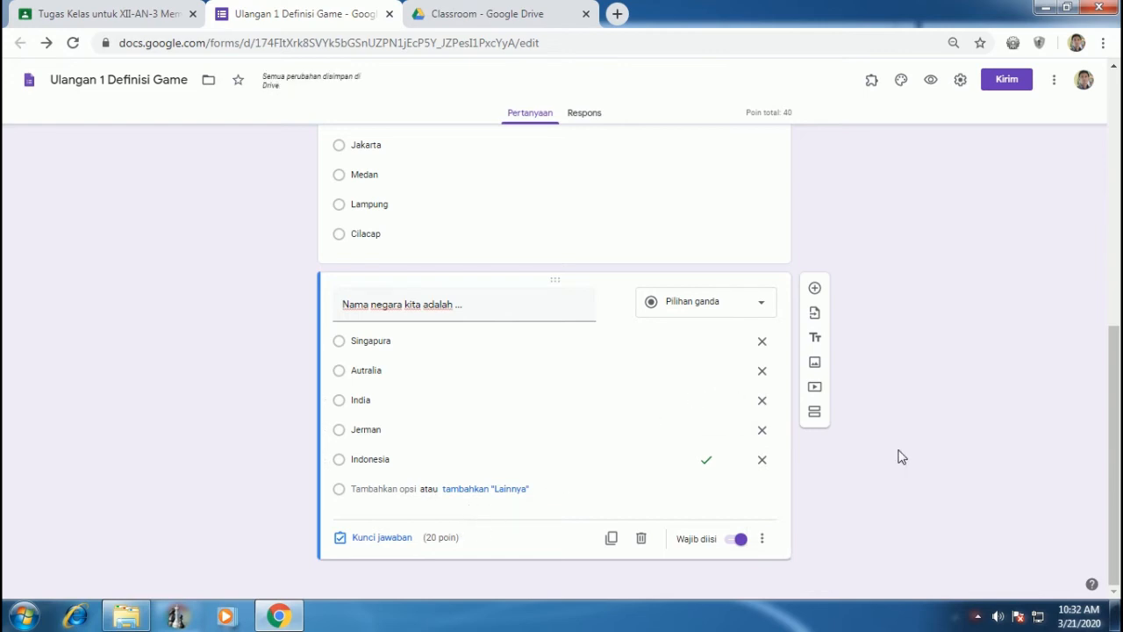
scroll(900, 455, "up", 3)
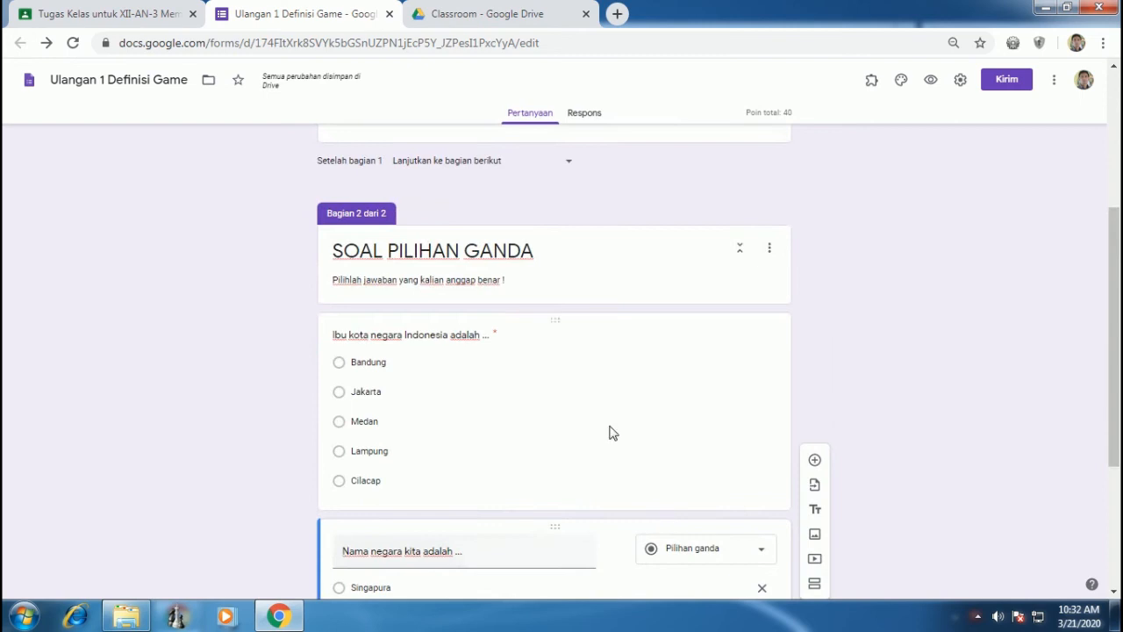
- Add a third section titled "soal essay" with the description "Jawablah dengan singkat !"
scroll(597, 439, "down", 3)
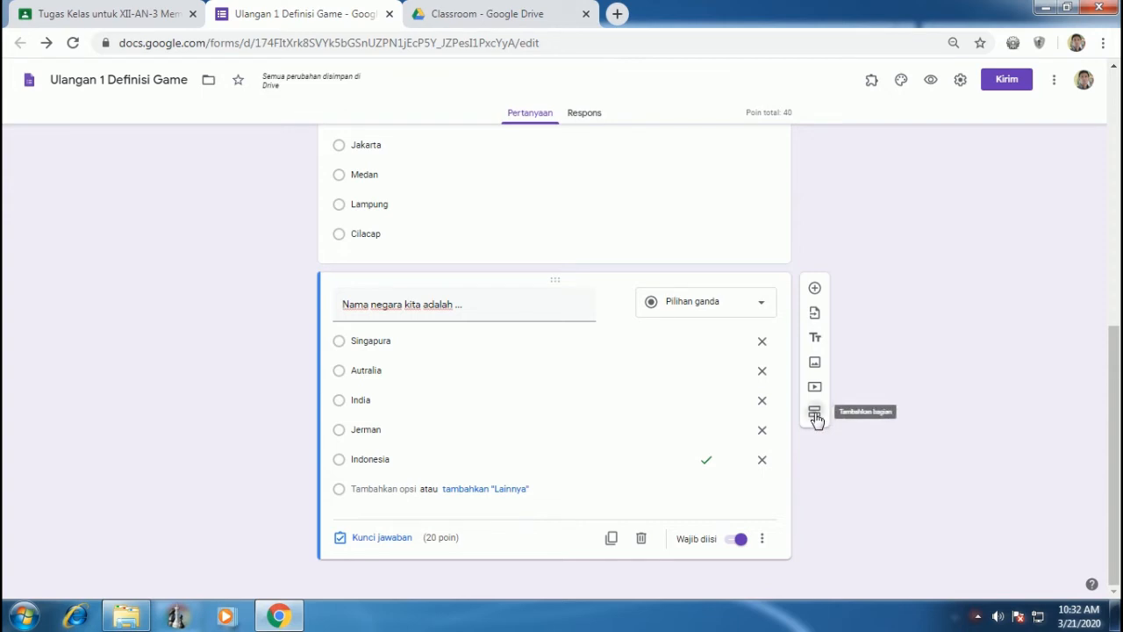
left_click(815, 412)
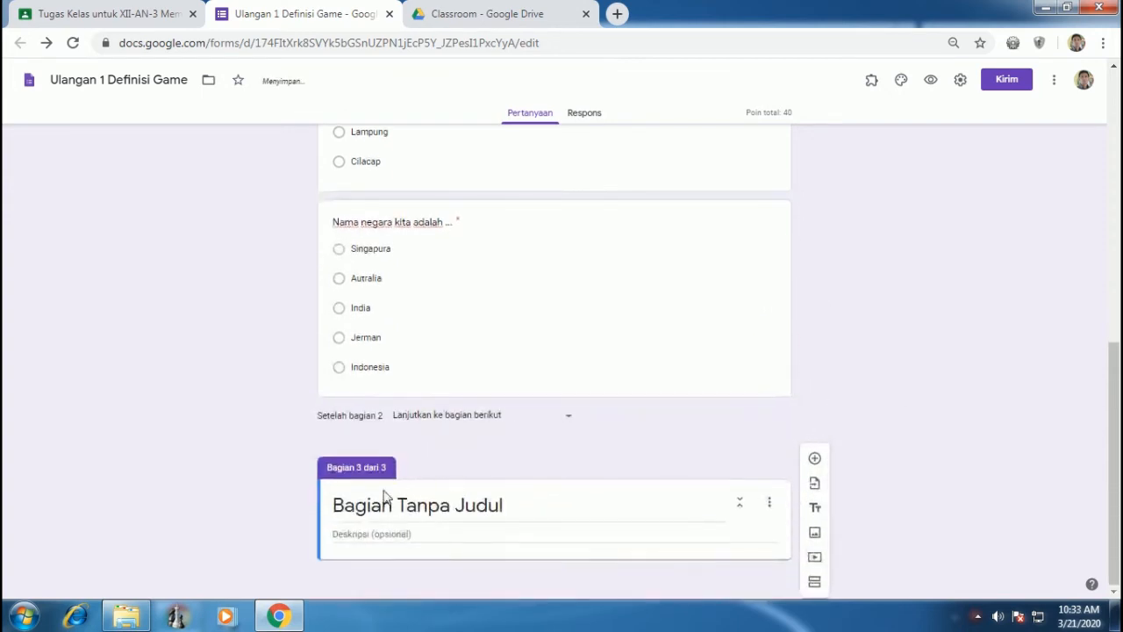
type("soal essay")
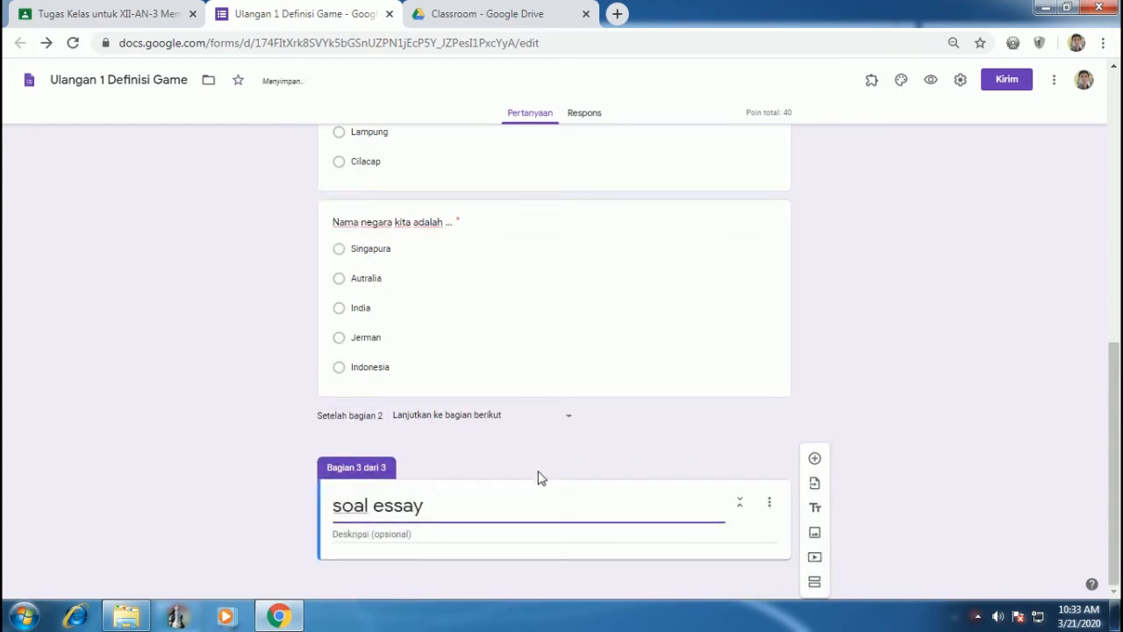
left_click(433, 531)
type("Jawablah dengan singkat !")
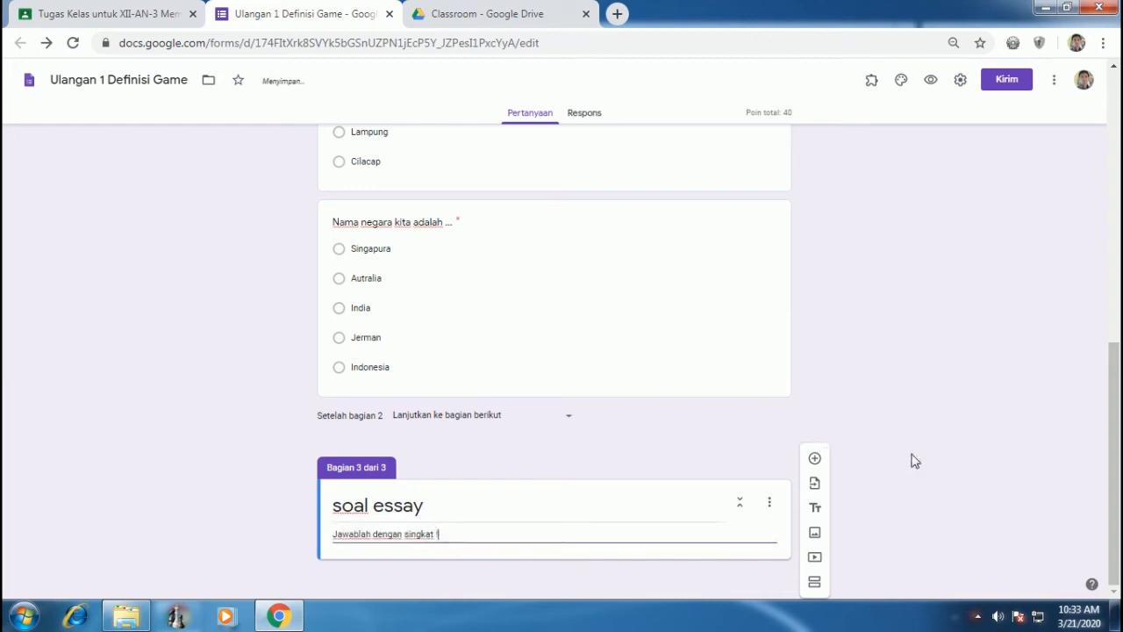
- Add a required short-answer (Jawaban singkat) question reading "Tahun berapa Indonesia merdeka ?" to the essay section
left_click(814, 461)
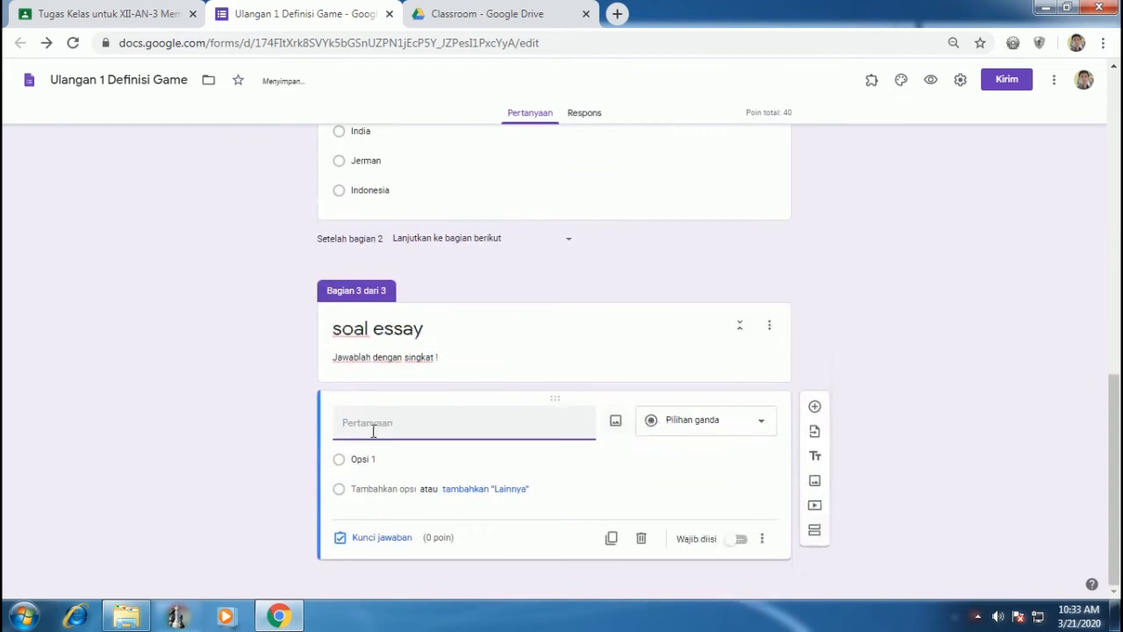
type("Tahun berapa Indonesia merdeka ")
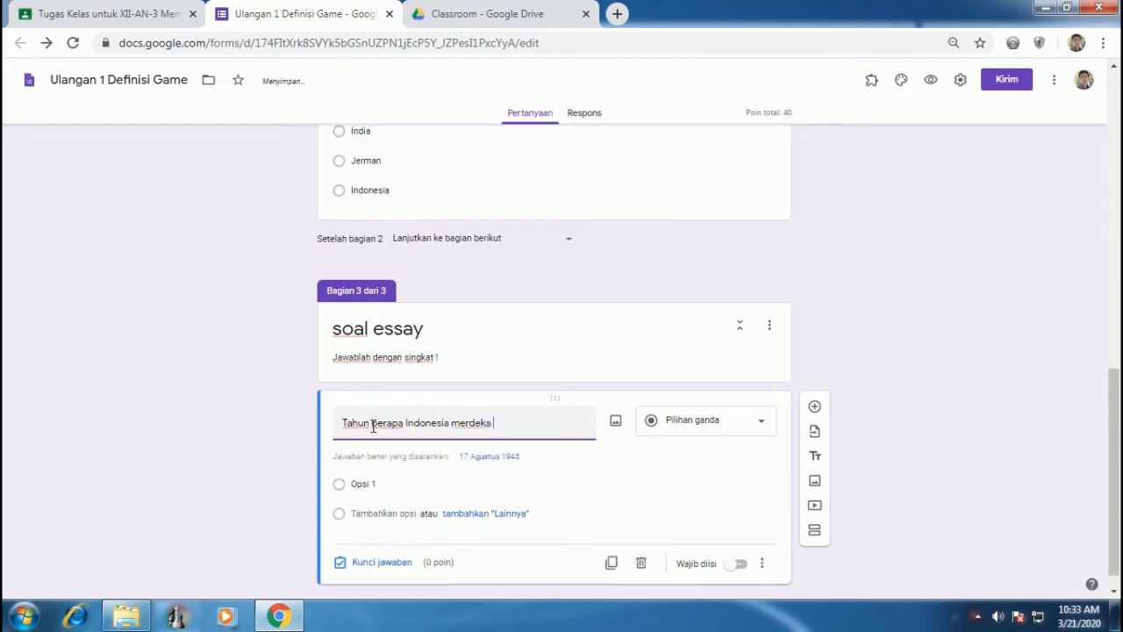
type("?")
left_click(743, 425)
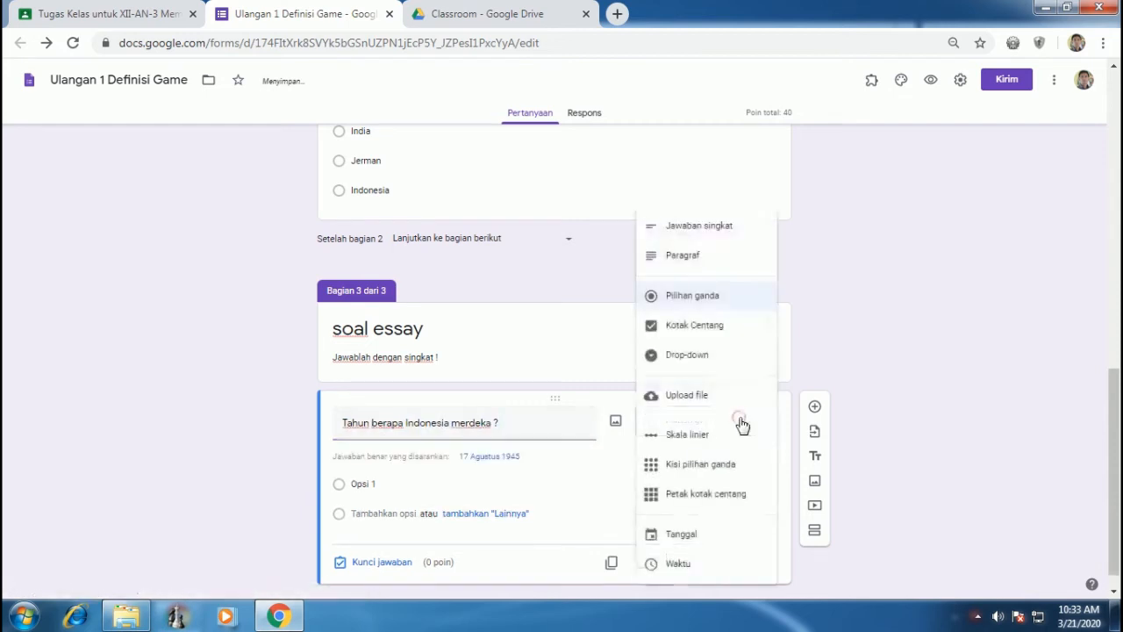
left_click(702, 228)
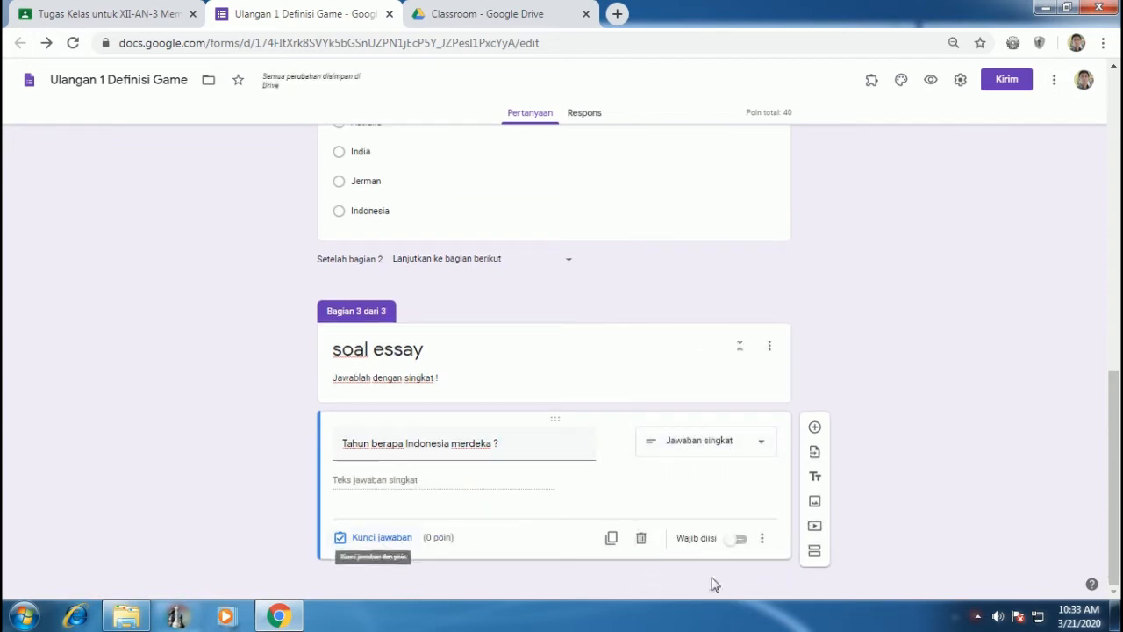
left_click(740, 539)
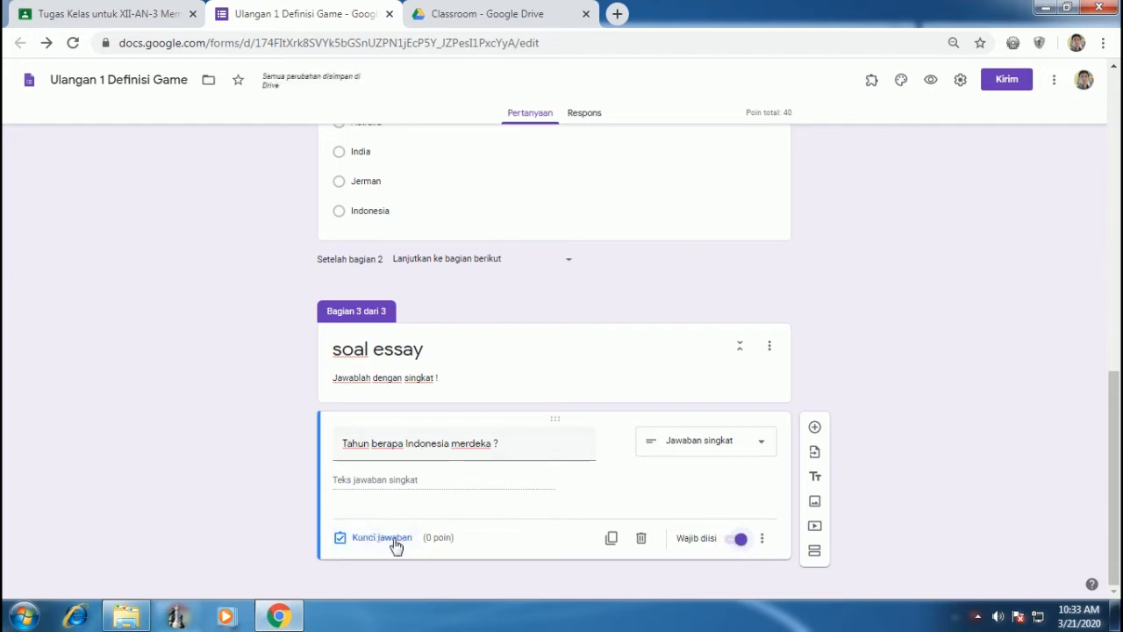
- Make the independence-year question worth 30 points and add 45 and 1945 as correct answers in its answer key
left_click(381, 538)
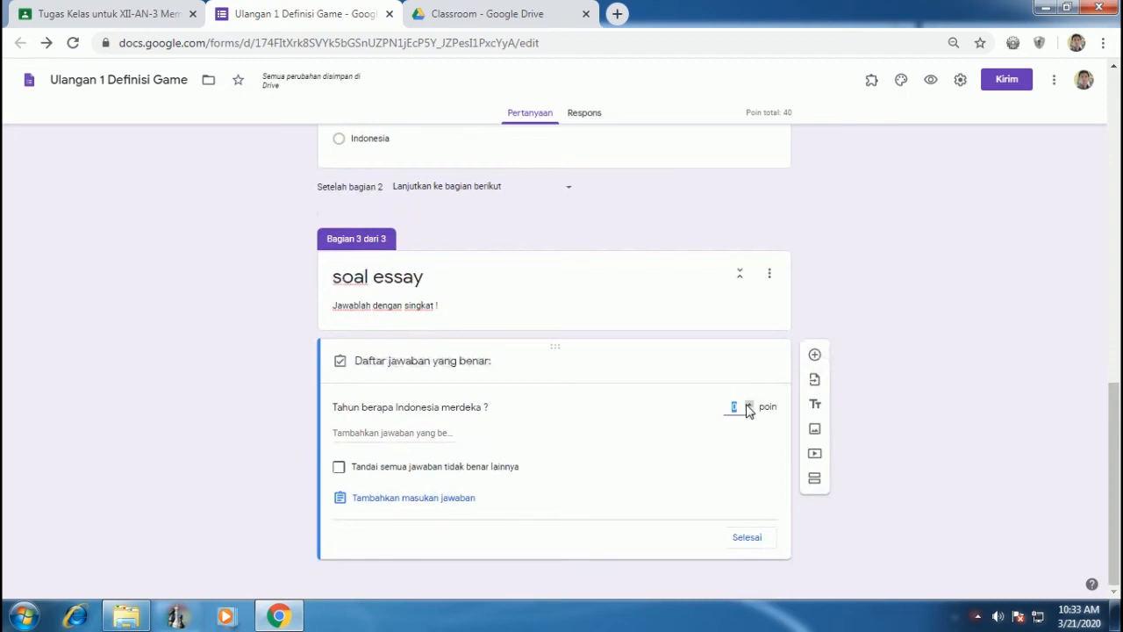
left_click(743, 410)
type("30")
left_click(360, 433)
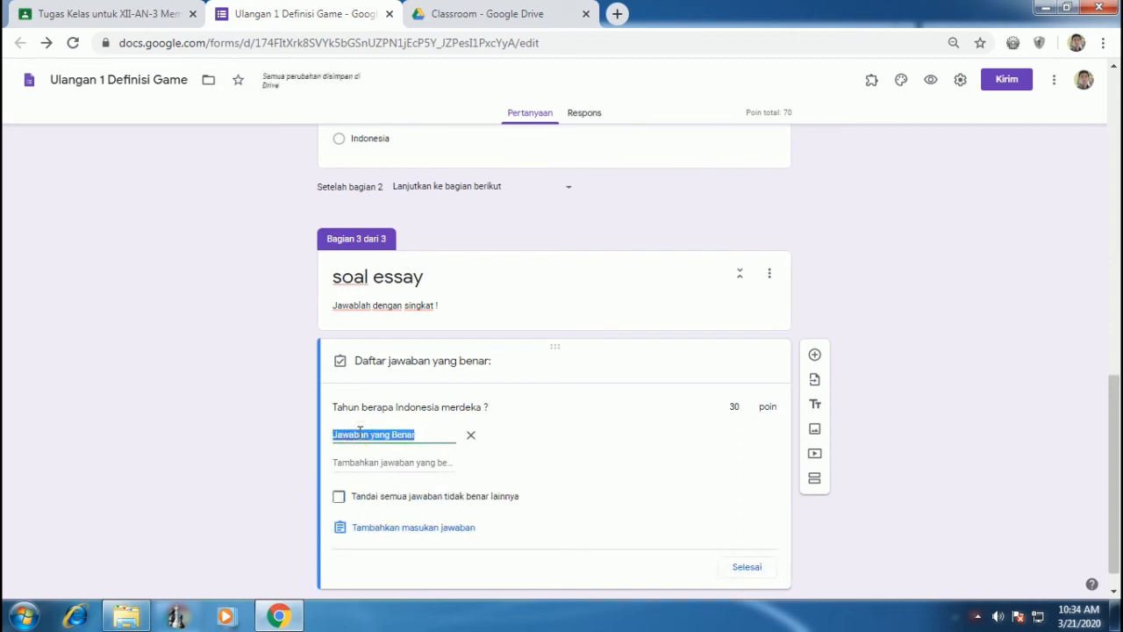
type("45")
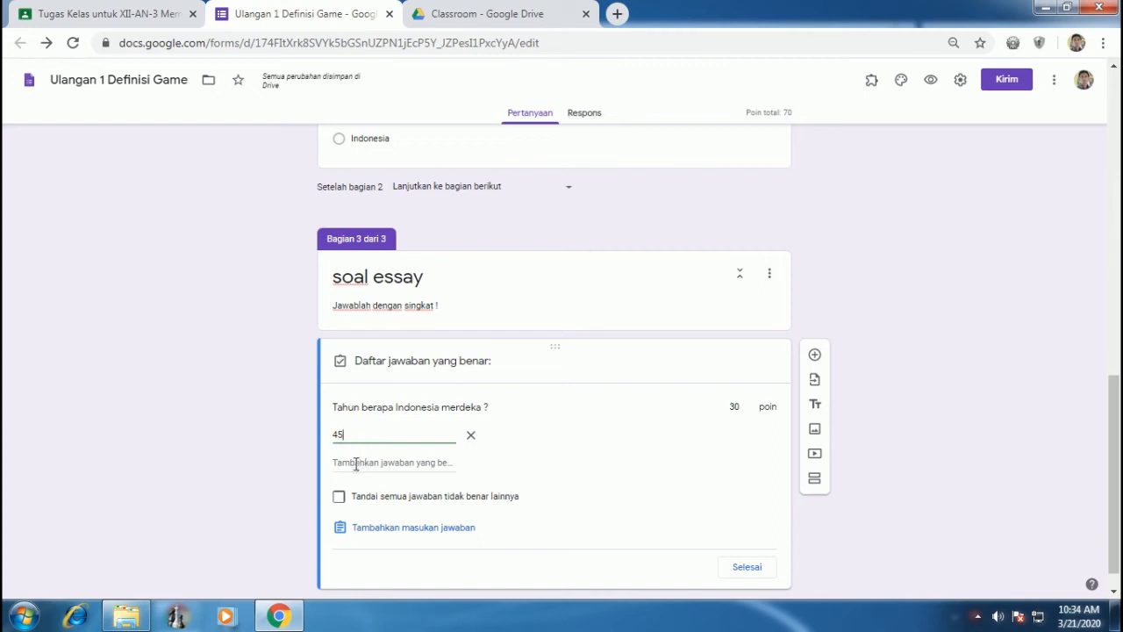
left_click(354, 463)
type("1")
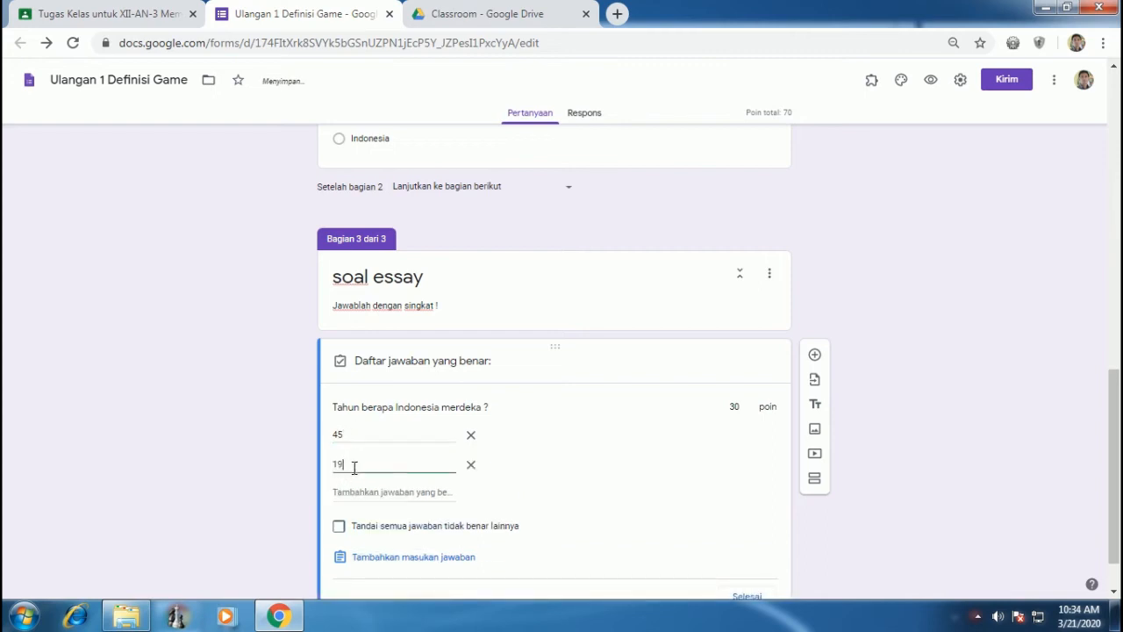
type("945")
- Add "Empat Puluh Lima", "empat puluh lima" and "empat lima" as further correct answers to the independence-year question
left_click(376, 492)
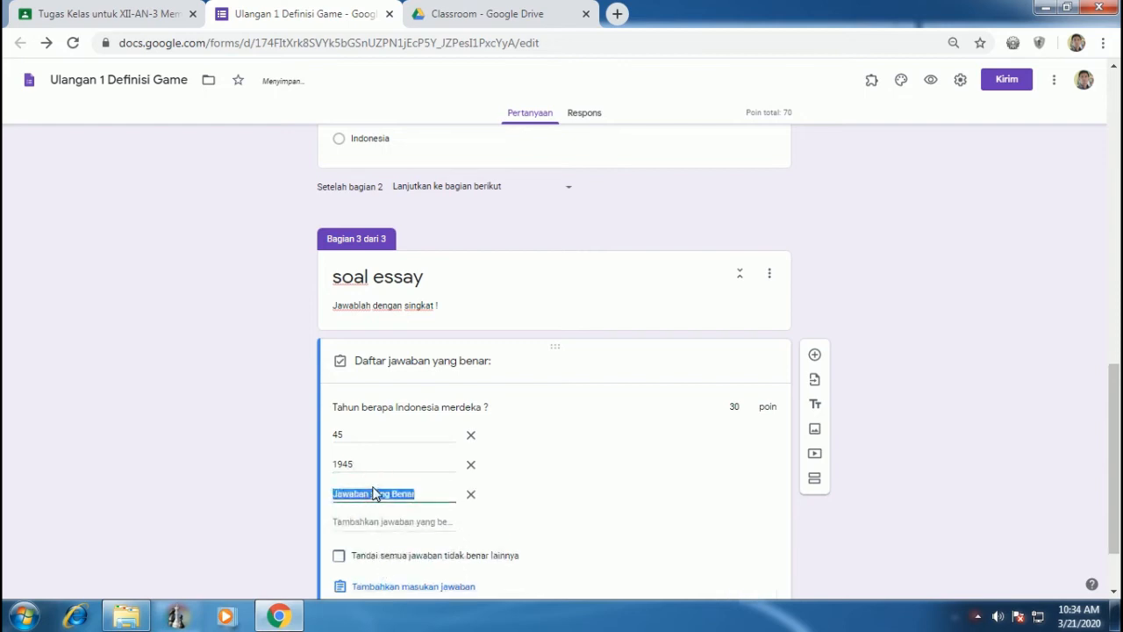
type("Empat Puluh Lima")
left_click(383, 523)
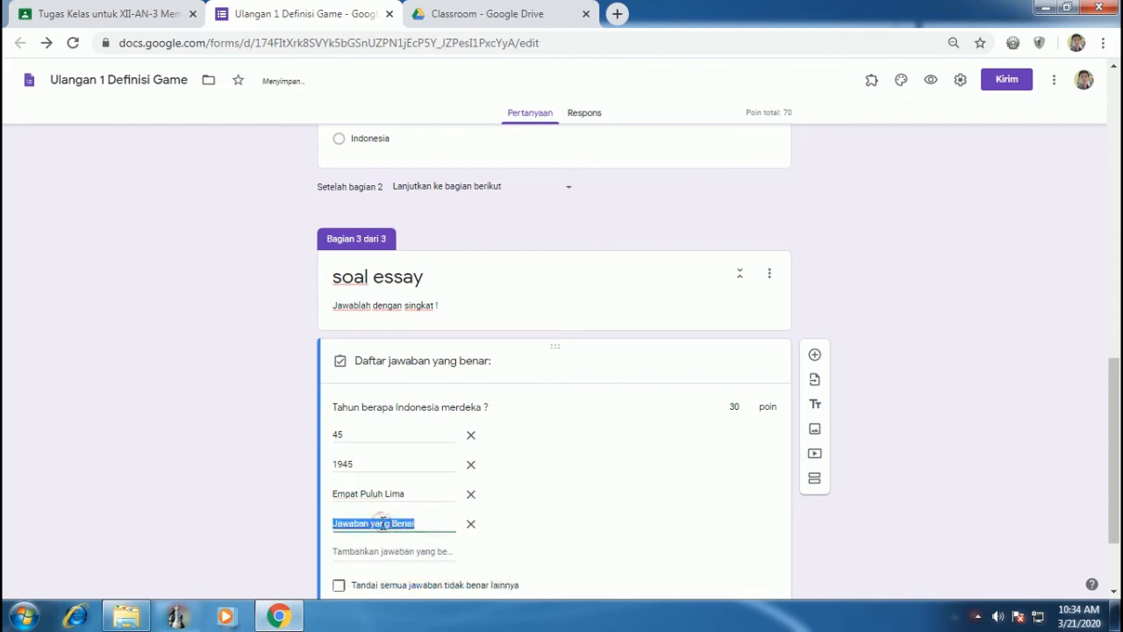
type("empat puluh lima")
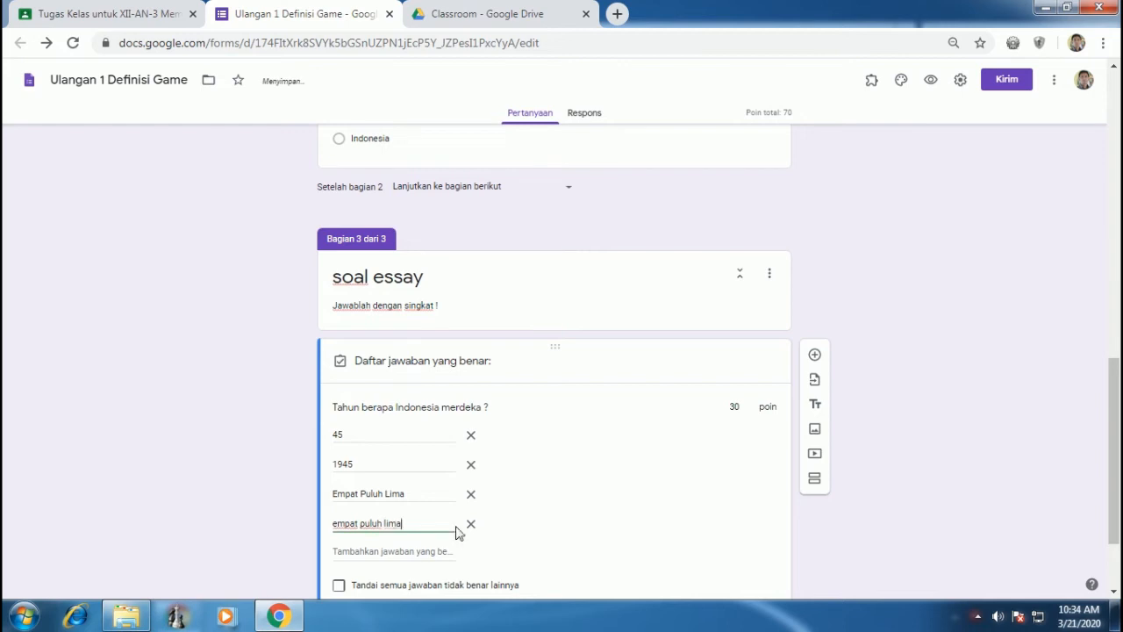
scroll(455, 533, "down", 1)
left_click(389, 434)
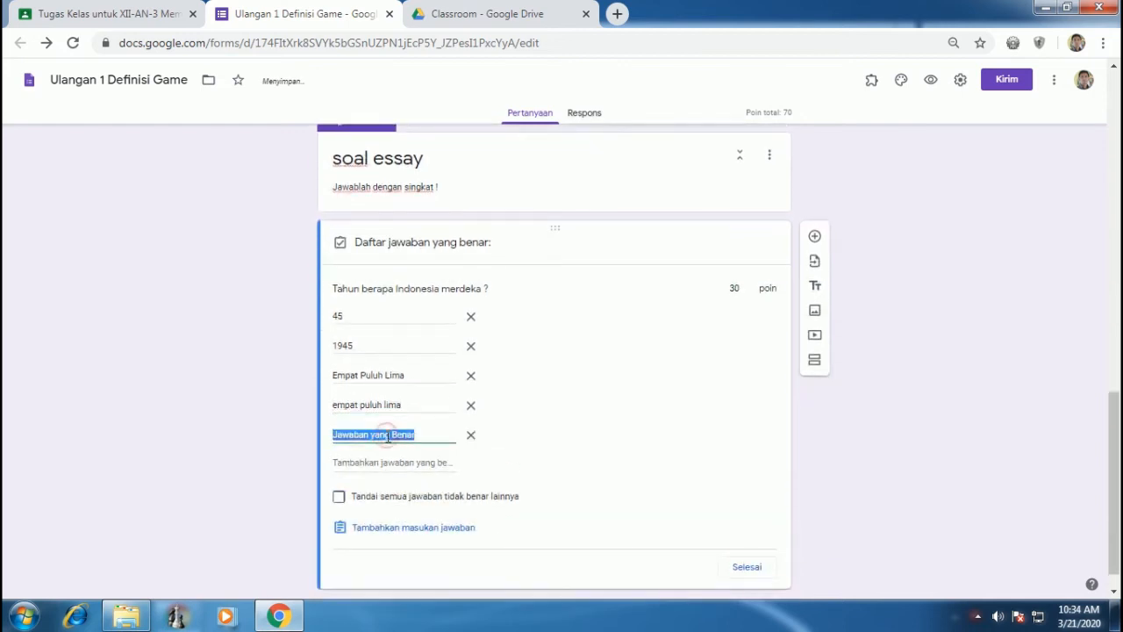
type("empat lima")
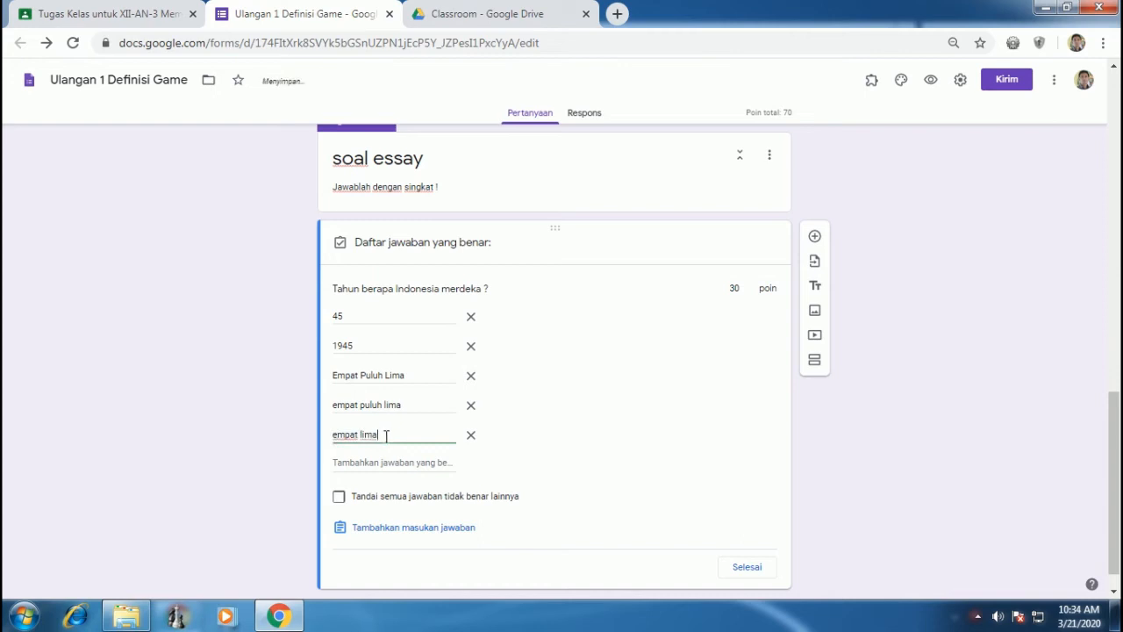
- Add the uppercase correct answers "EMPAT LIMA" and "EMPAT PULUH LIMA", remove the extra placeholder answer, and finish the answer key
left_click(375, 461)
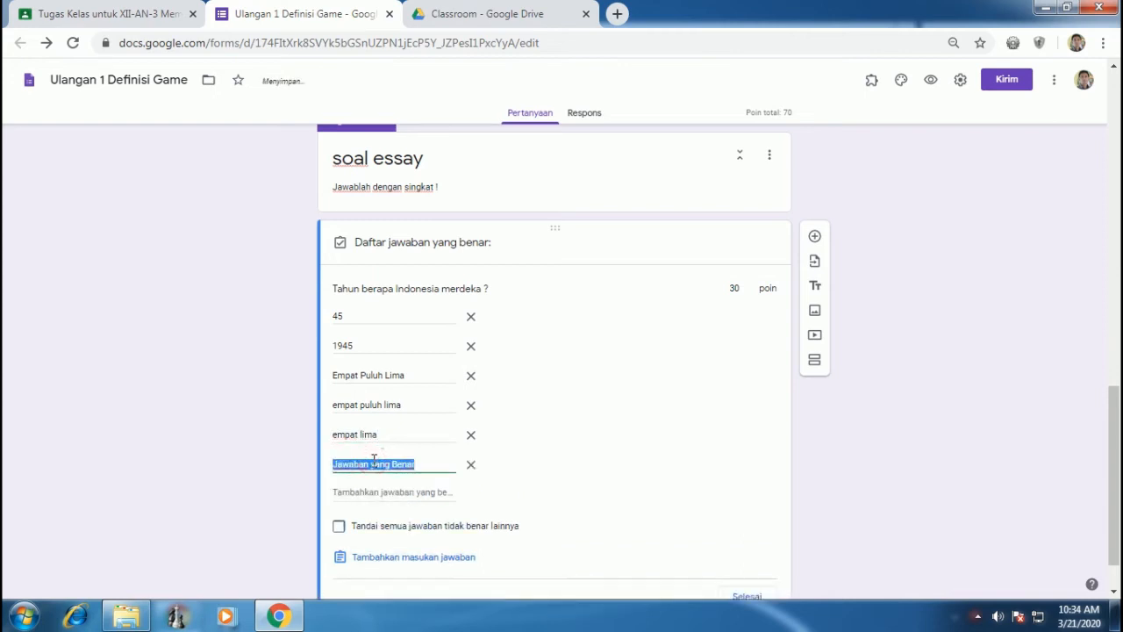
type("EMPAT LIMA")
left_click(368, 492)
type("EMPAT PULUH LIMA")
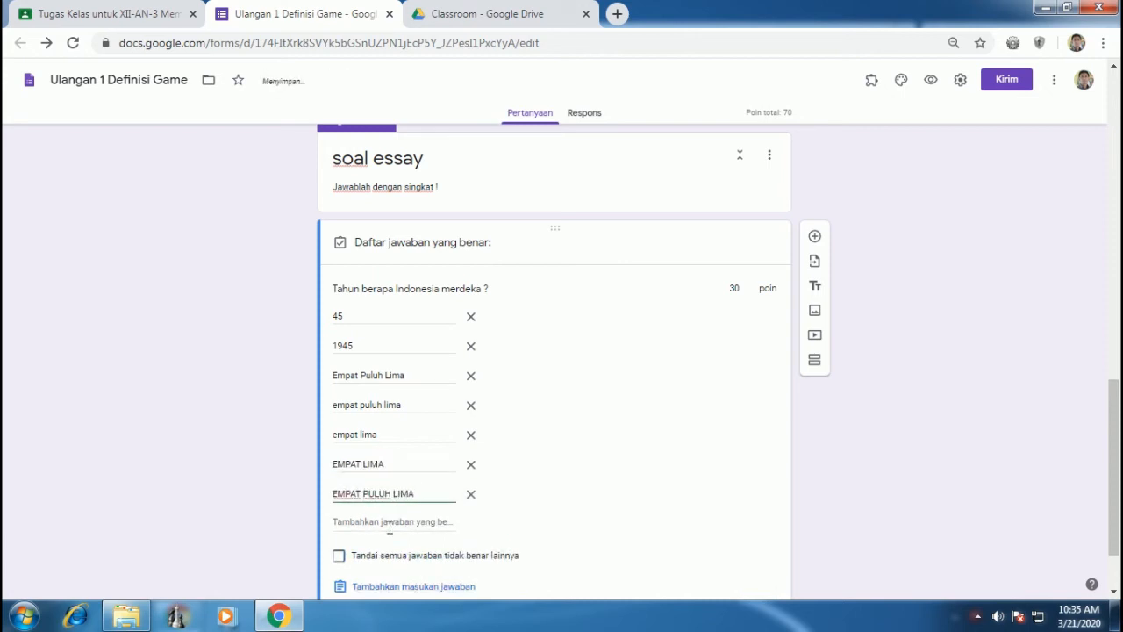
left_click(389, 523)
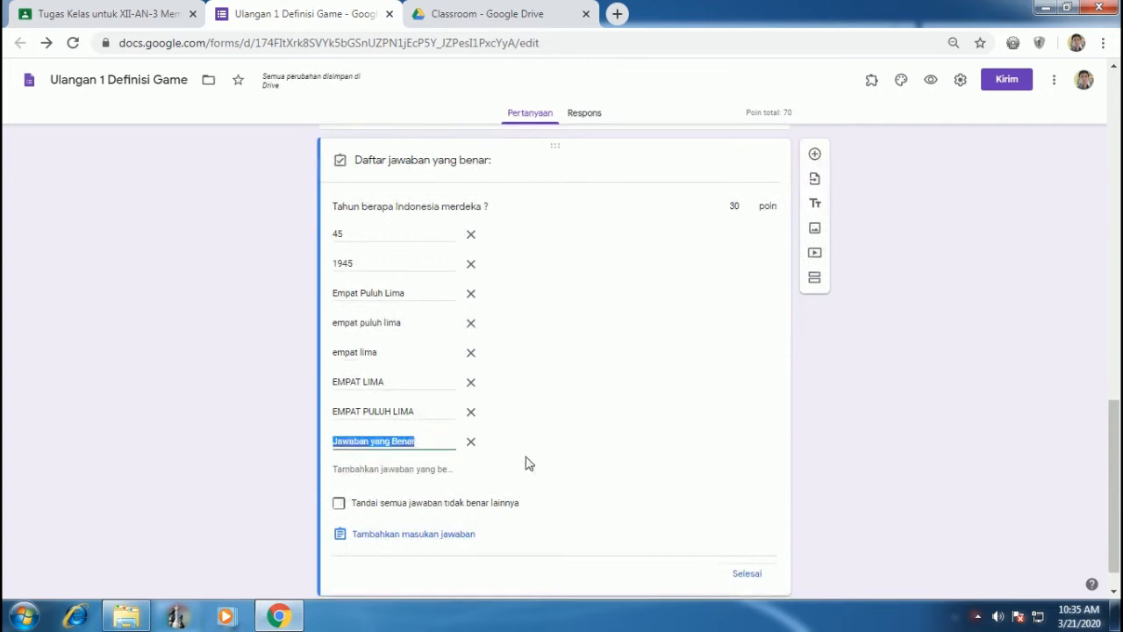
left_click(471, 446)
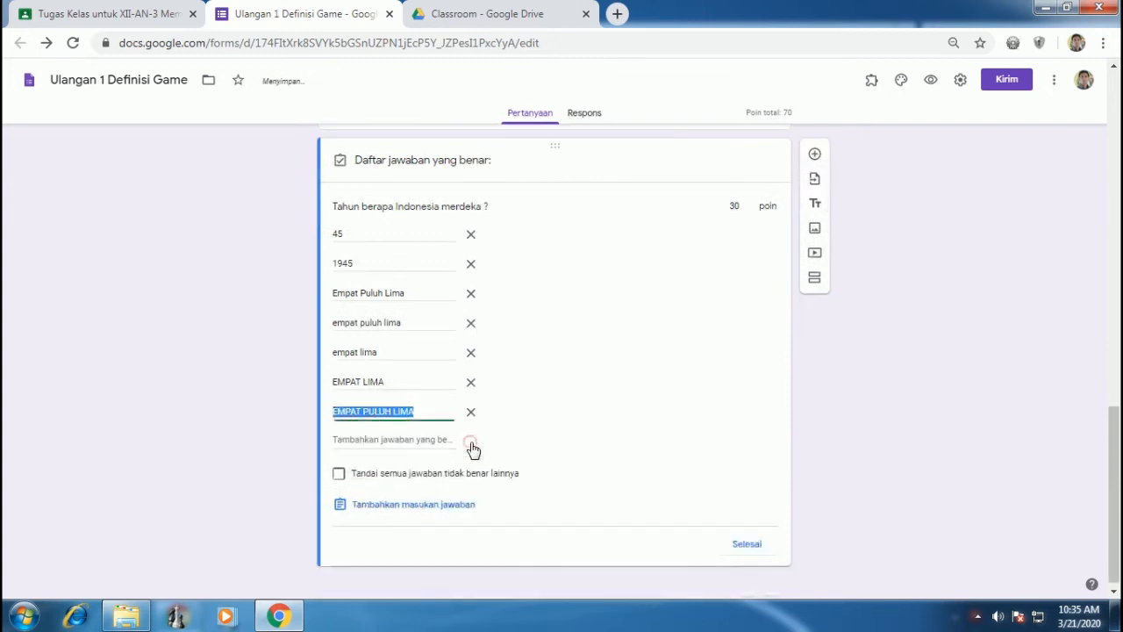
left_click(554, 383)
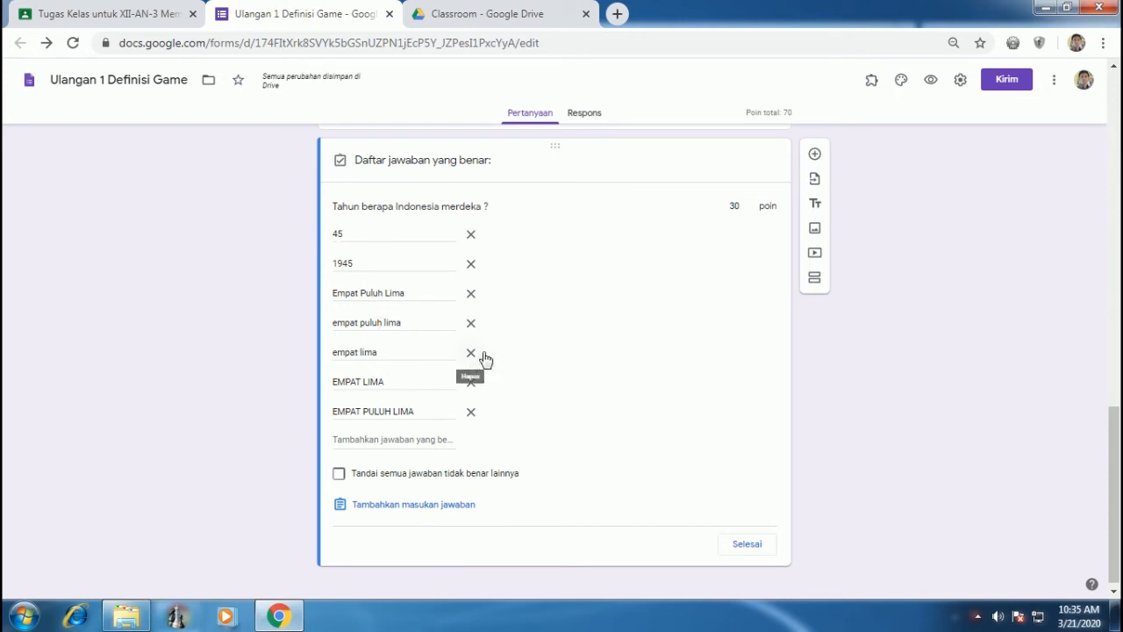
scroll(753, 548, "down", 1)
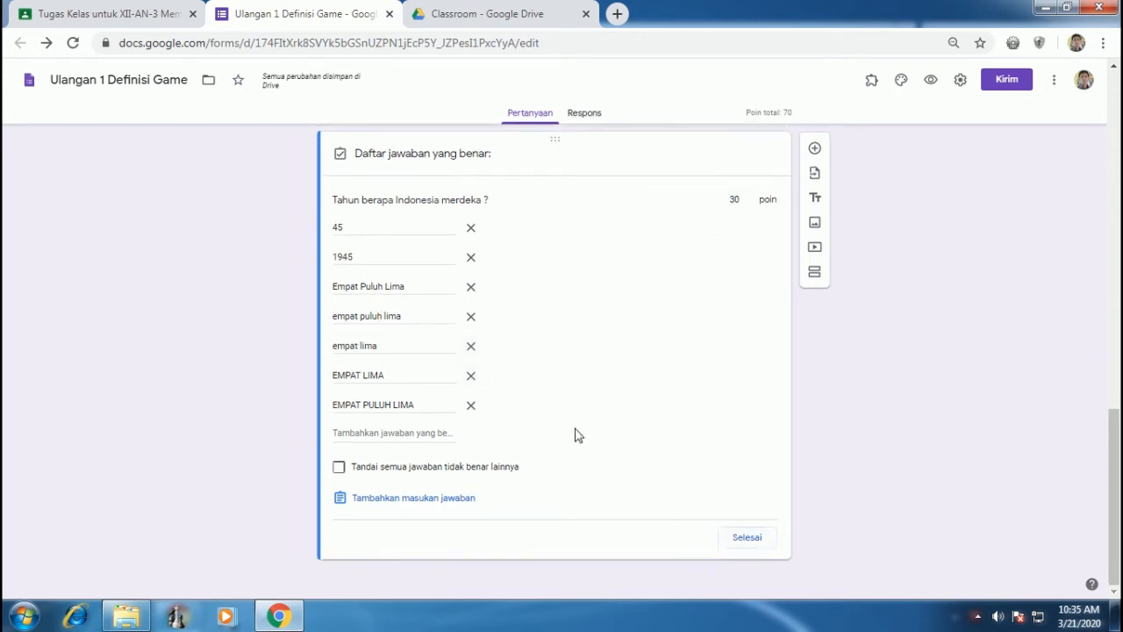
left_click(755, 544)
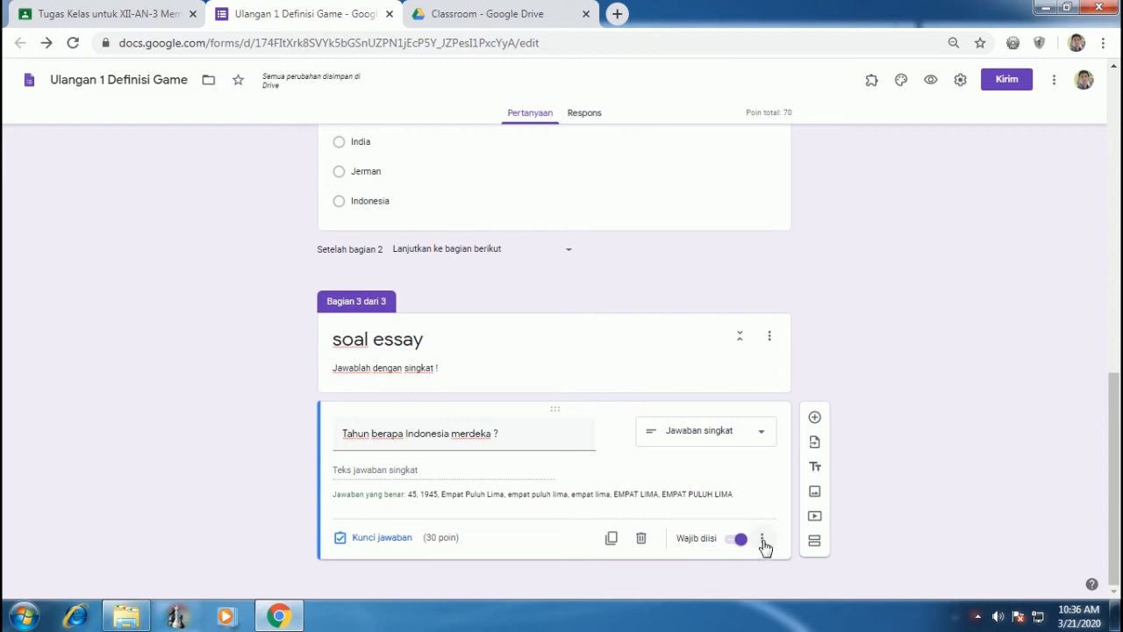
- Try response validation (Validasi respons) on the independence-year question, remove it, and review the question's answer key
left_click(763, 541)
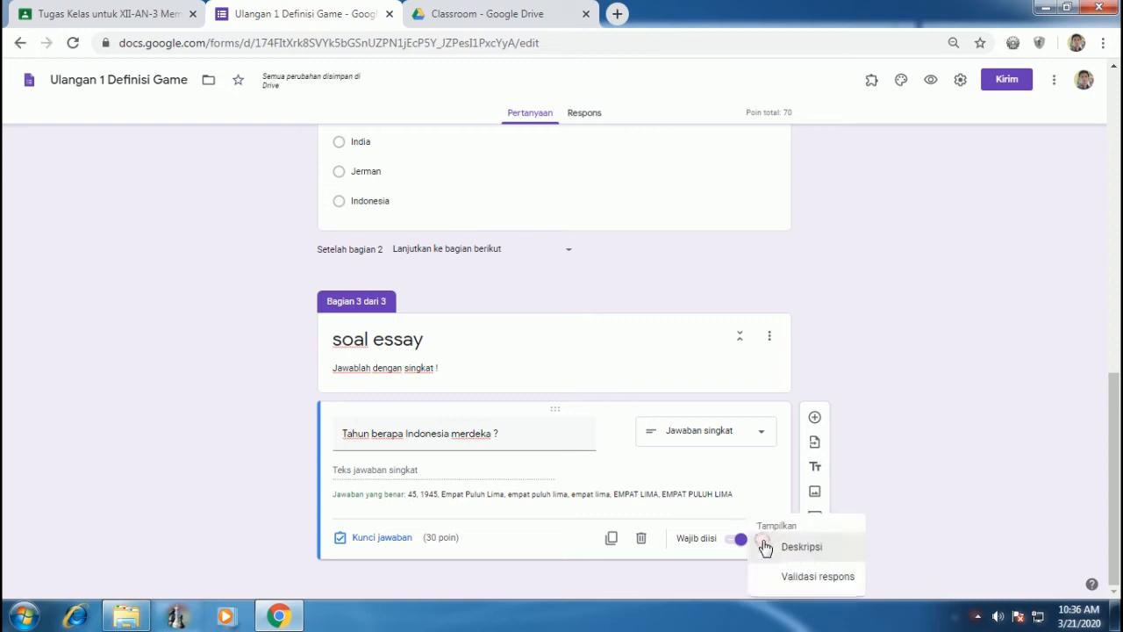
left_click(805, 581)
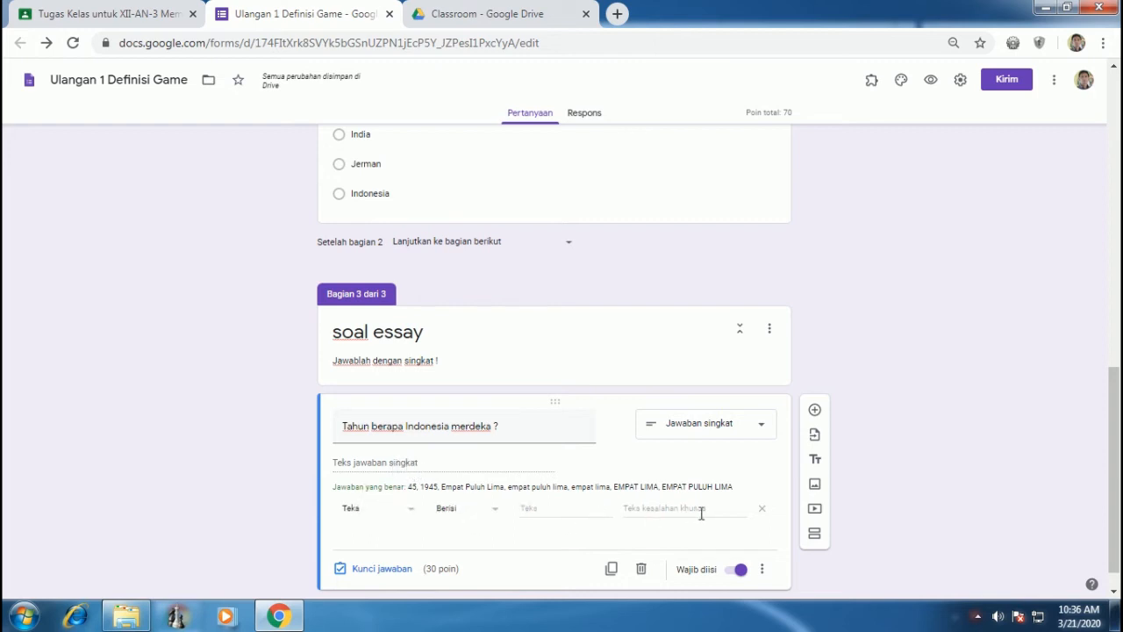
left_click(762, 513)
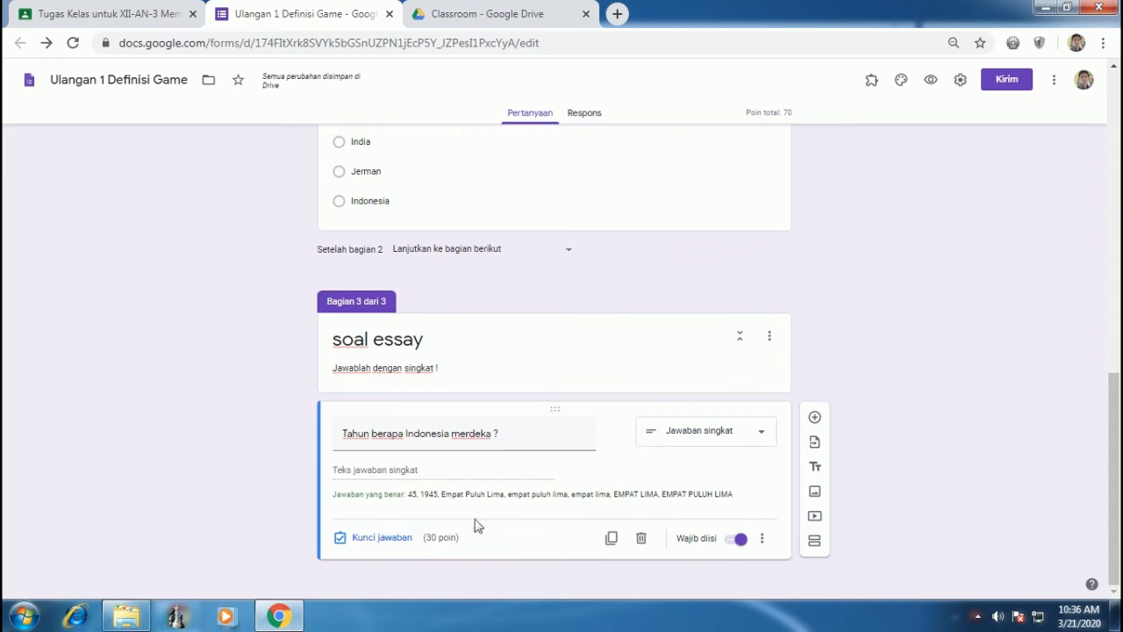
left_click(389, 538)
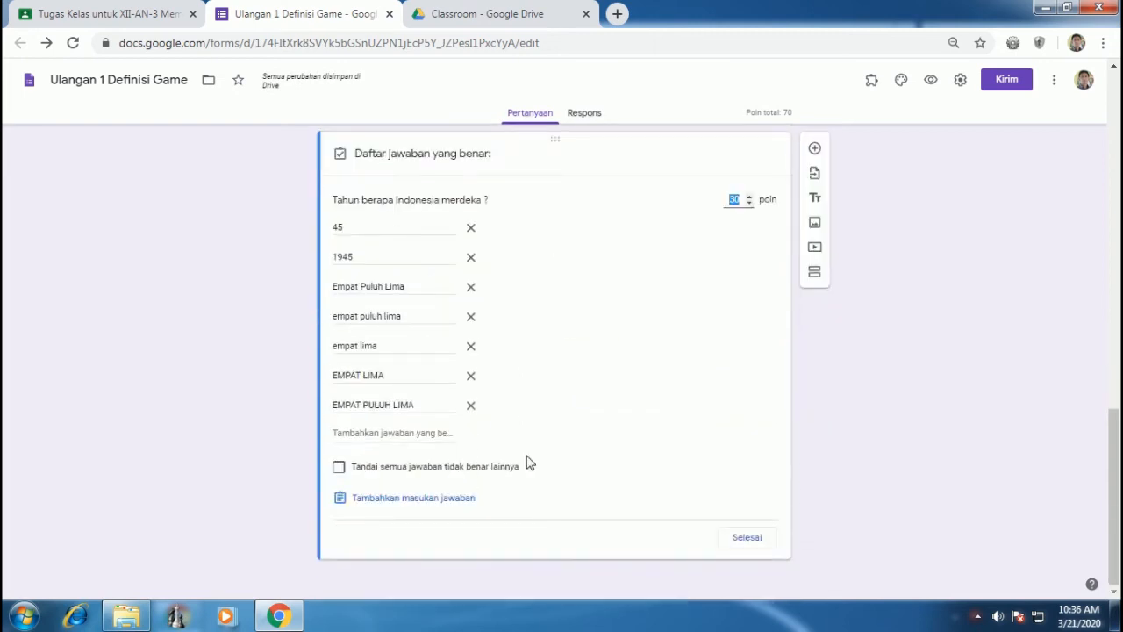
left_click(747, 540)
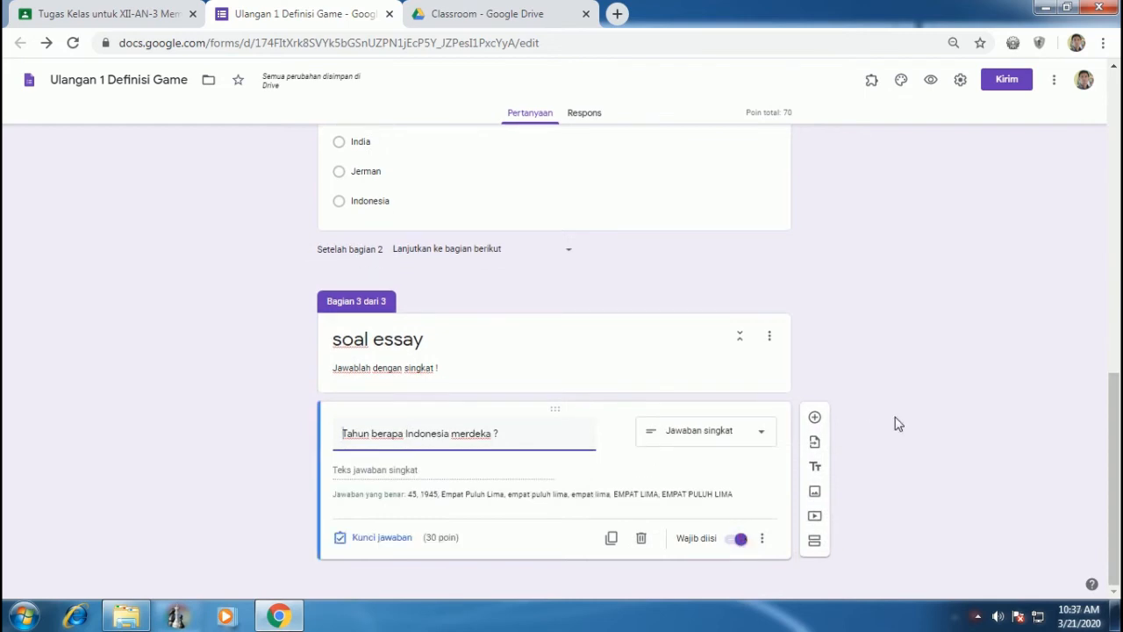
- Add a short-answer (Jawaban singkat) question reading "Lambang negara kita adalah ..." to the essay section
left_click(814, 417)
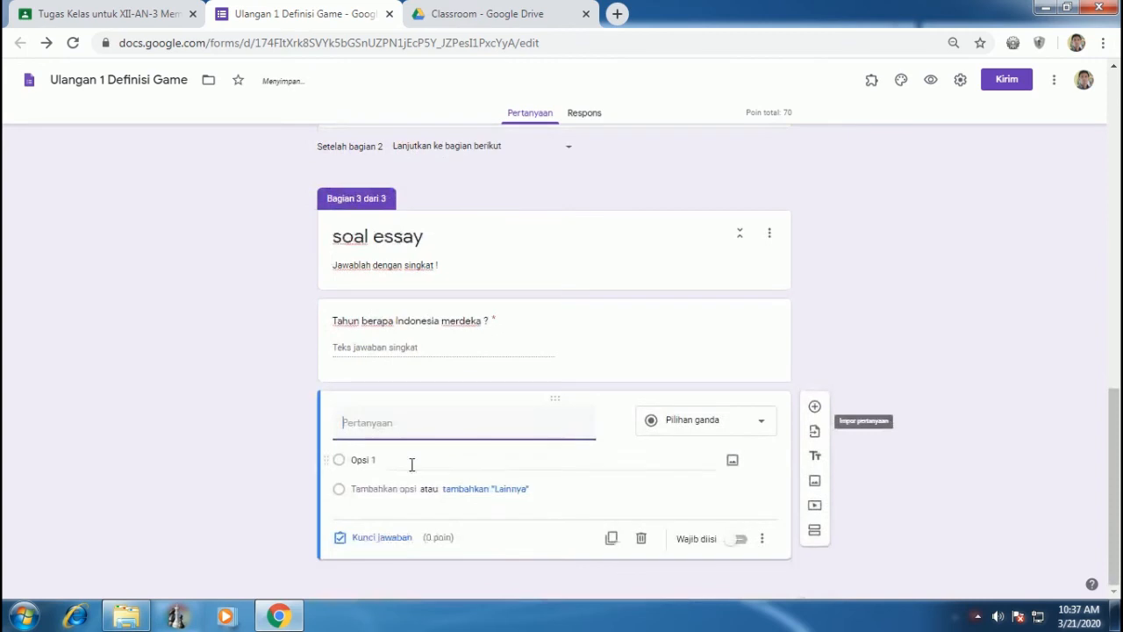
type("Lambang negara kita adalah ...")
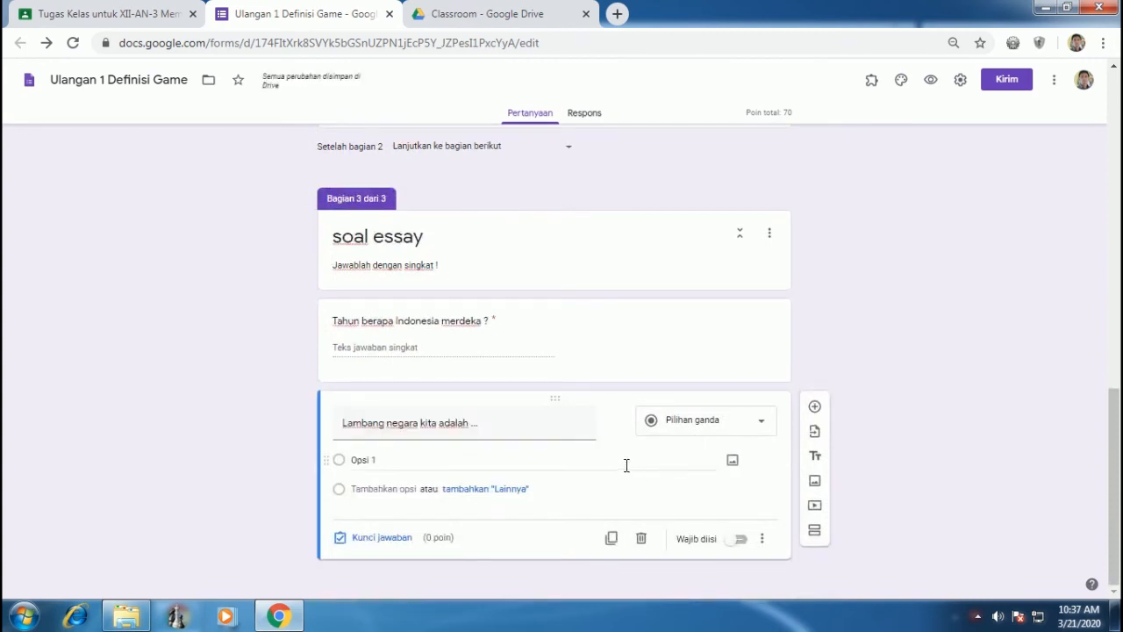
left_click(761, 425)
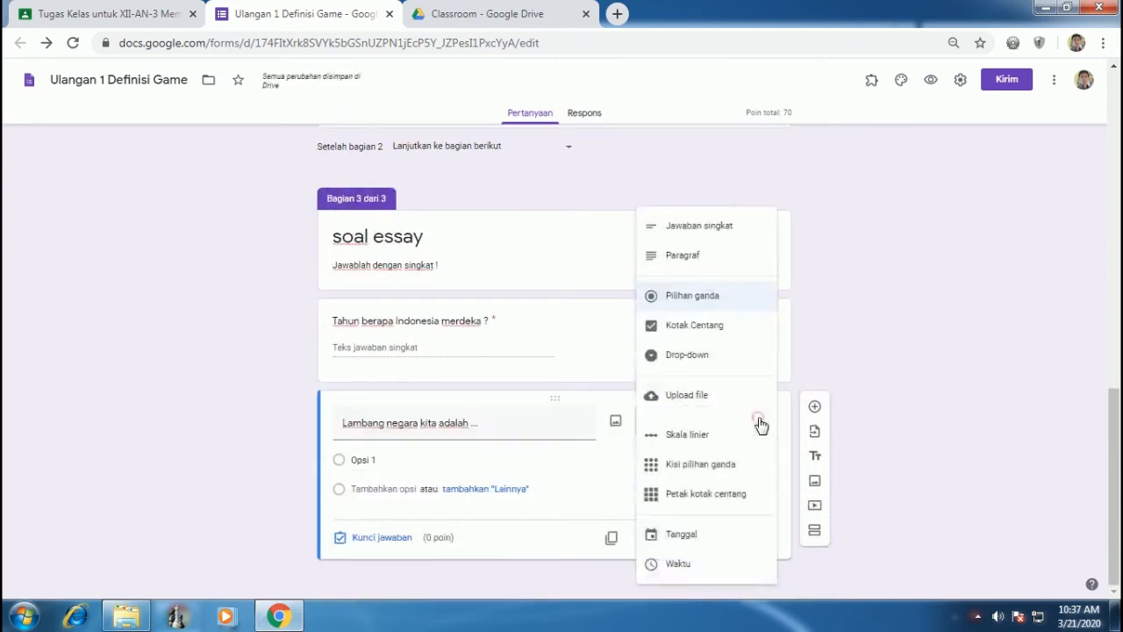
left_click(708, 230)
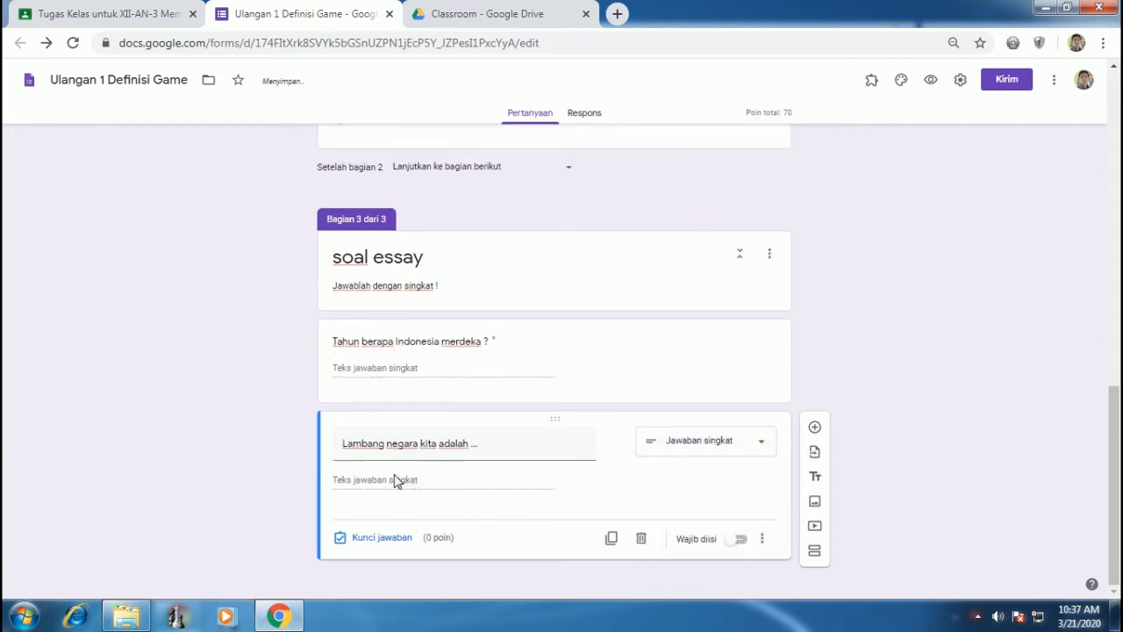
- Open the answer key of the "Lambang negara kita adalah ..." question and add correct answers "Burung Garuda", "burung garuda" and "BURUNG GARUDA"
left_click(387, 539)
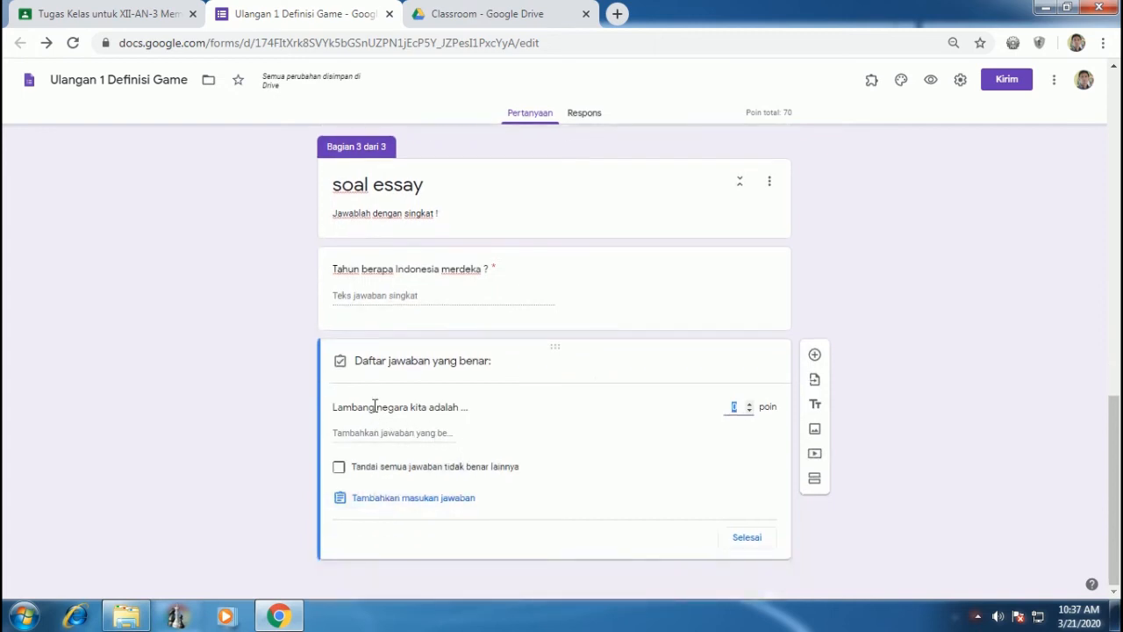
left_click(371, 433)
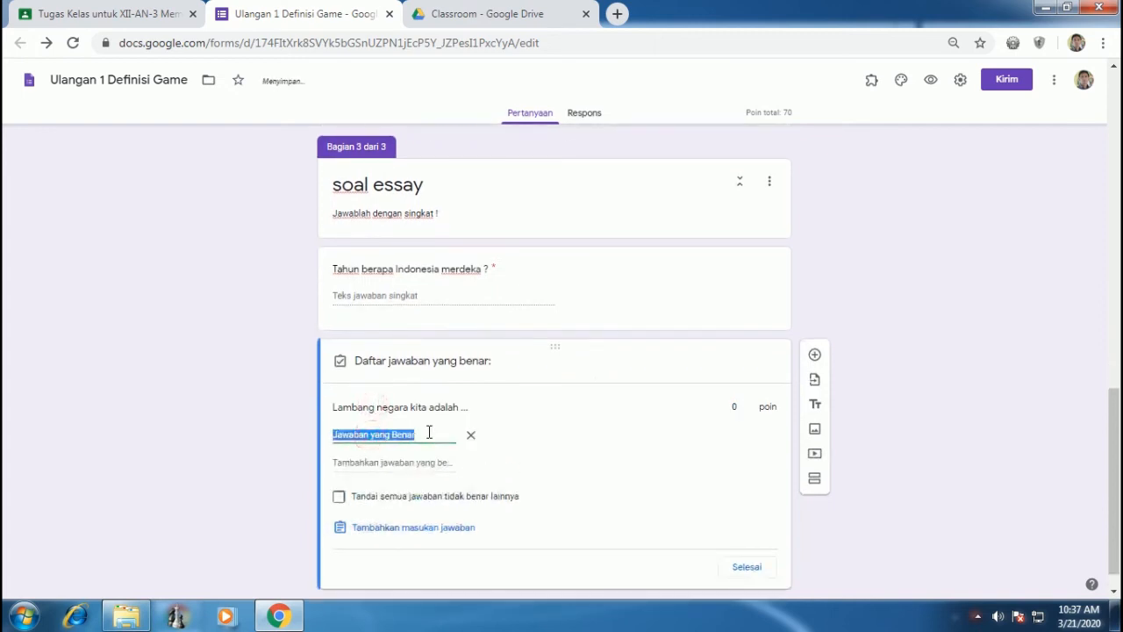
type("Burung Garuda")
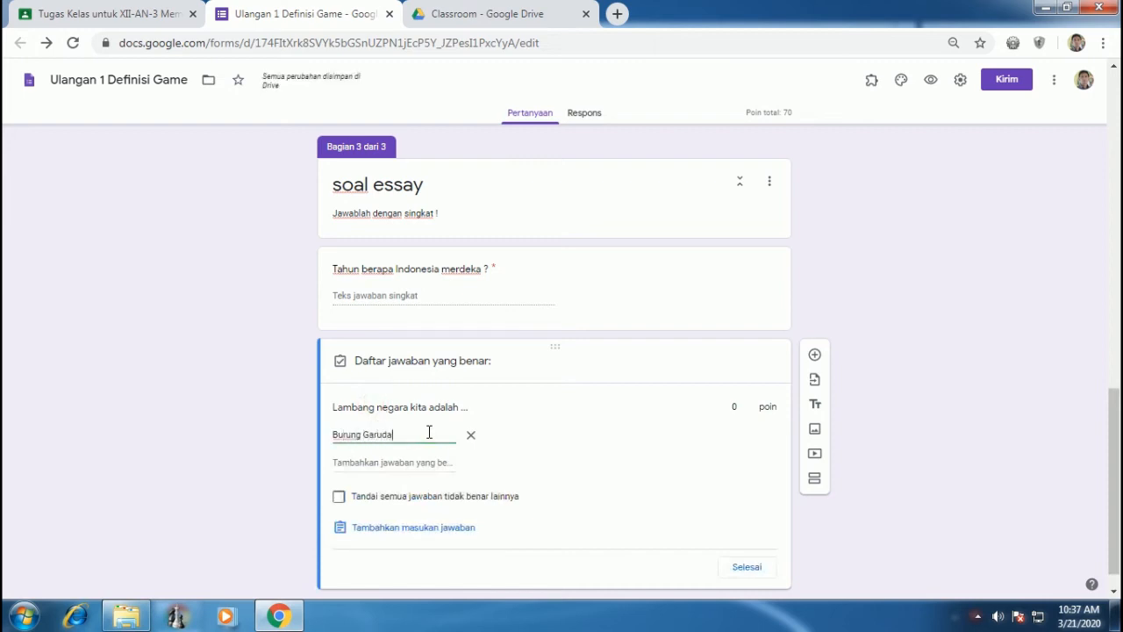
left_click(379, 462)
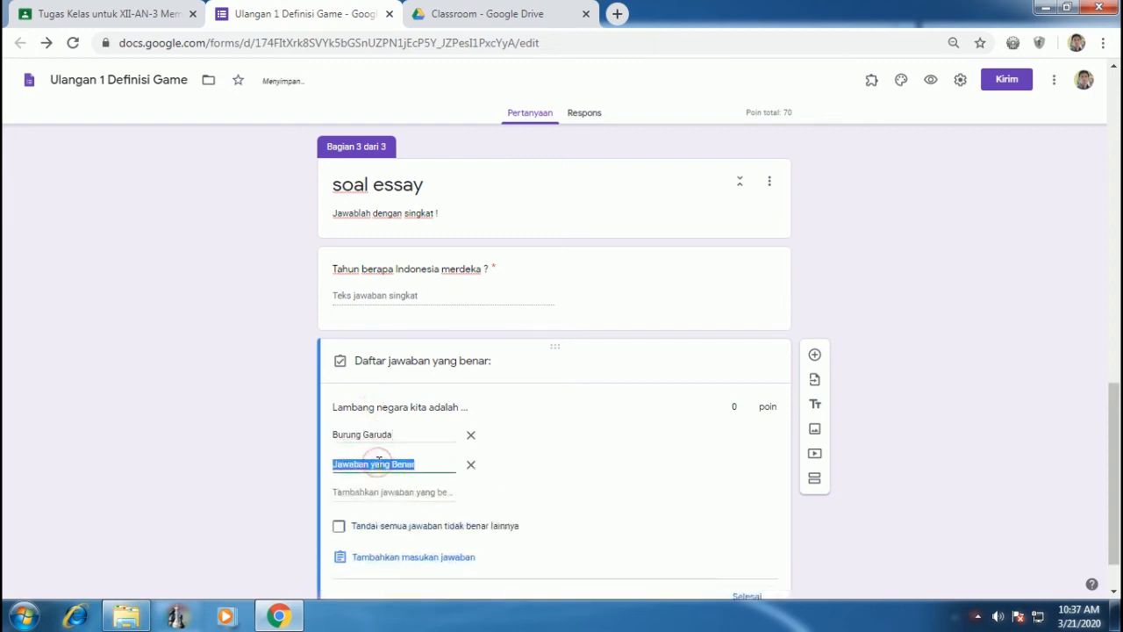
type("burung garuda")
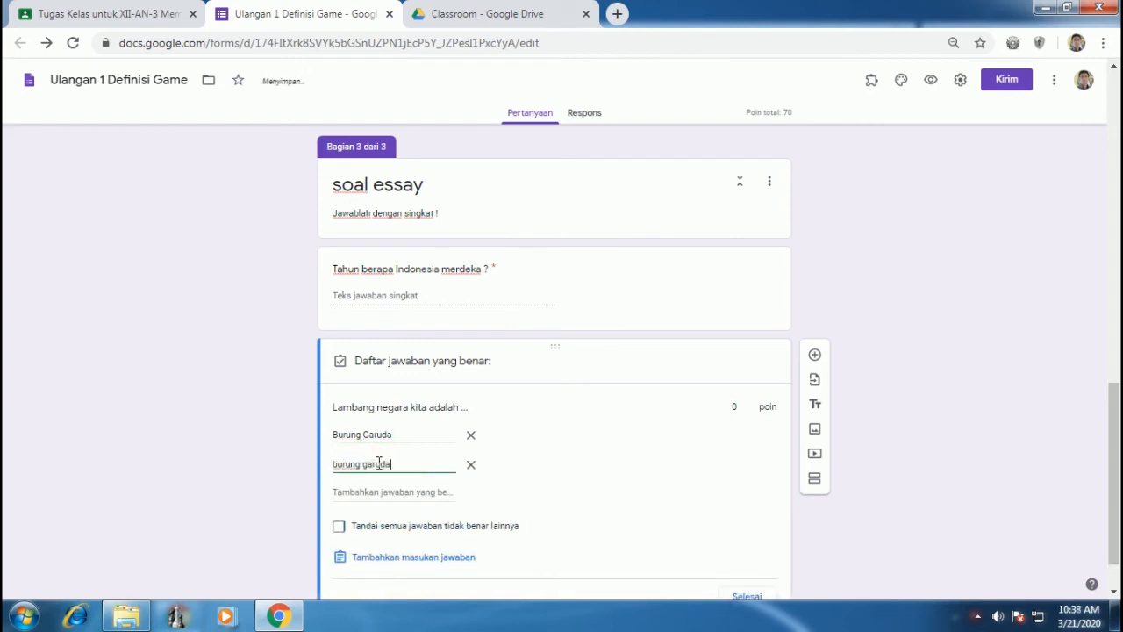
left_click(370, 493)
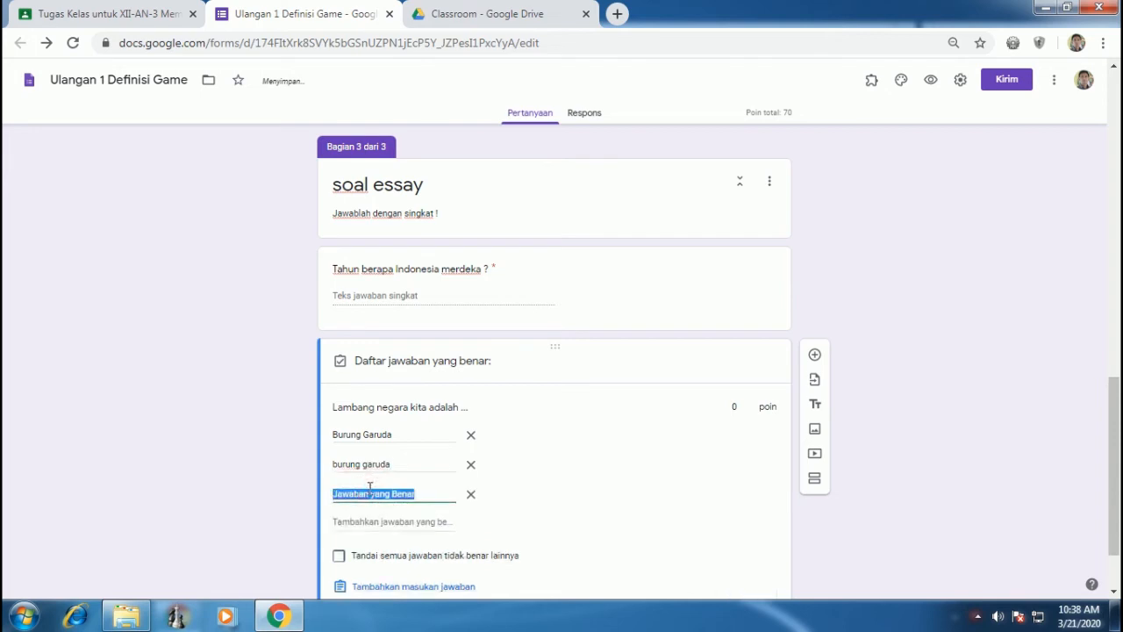
type("BURUNG GARUD")
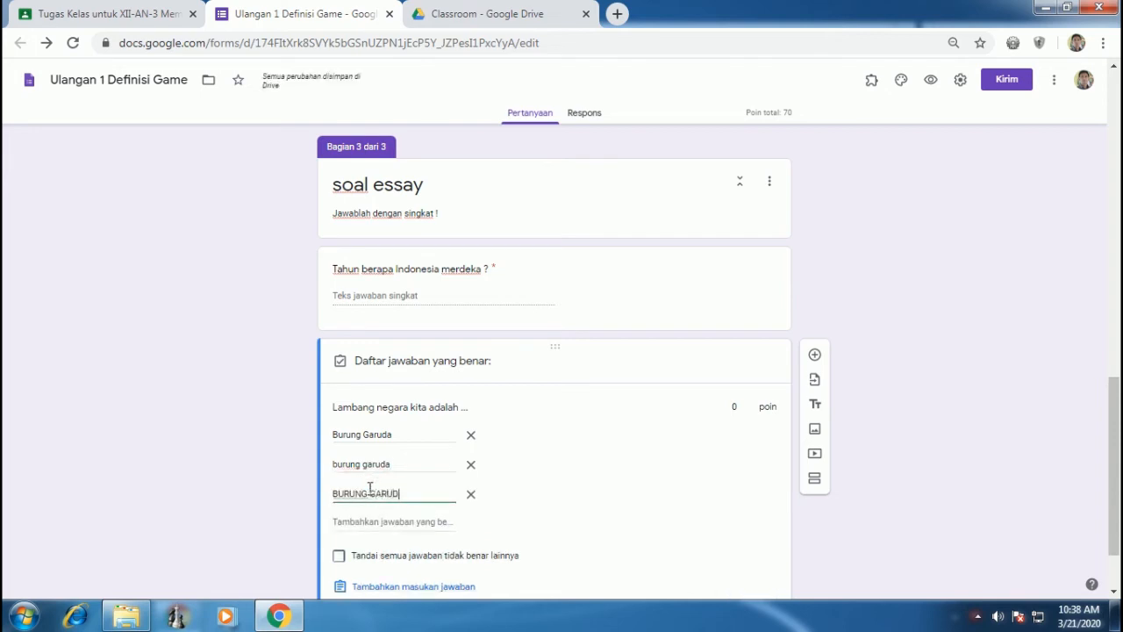
type("A")
- Add "GARUDA", "Garuda" and "garuda" as further correct answers to the national-emblem question
left_click(370, 522)
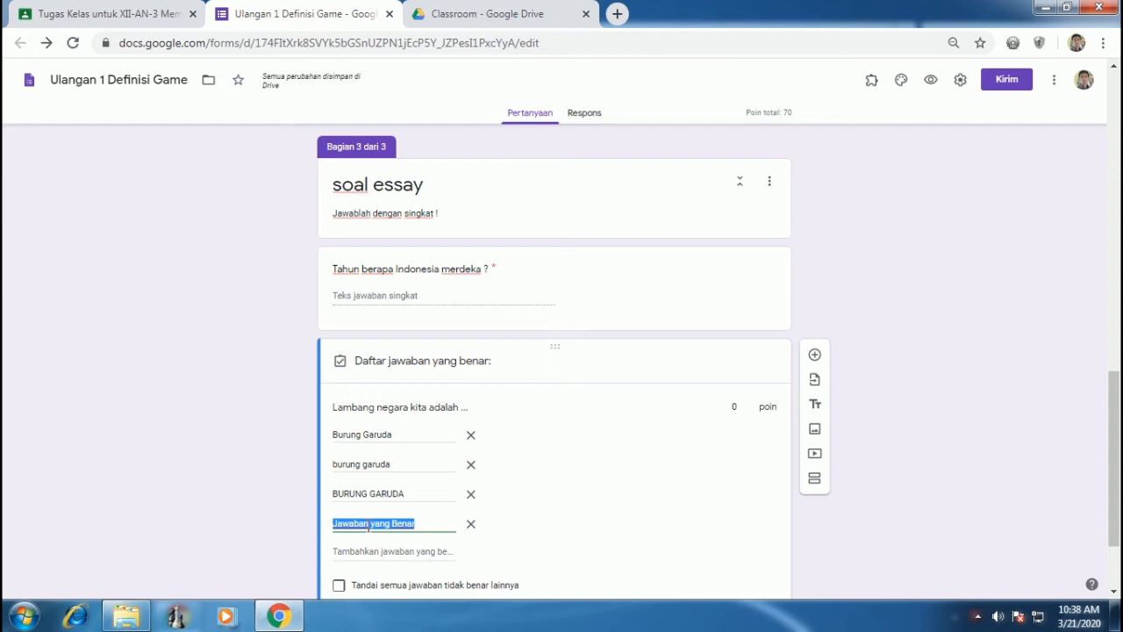
type("GARUDA")
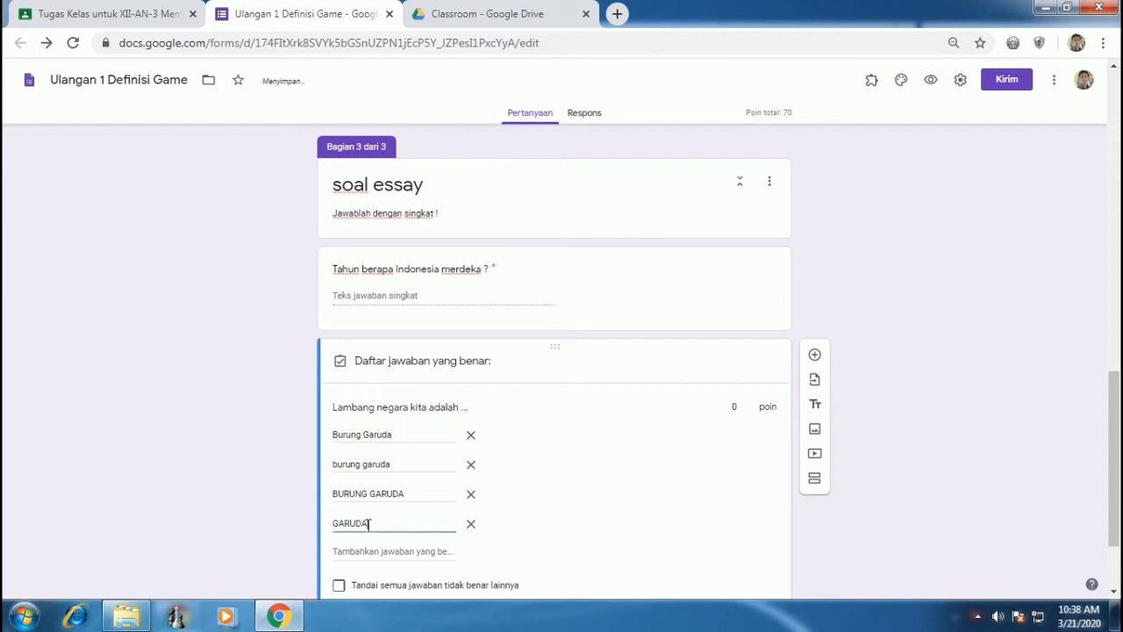
left_click(367, 551)
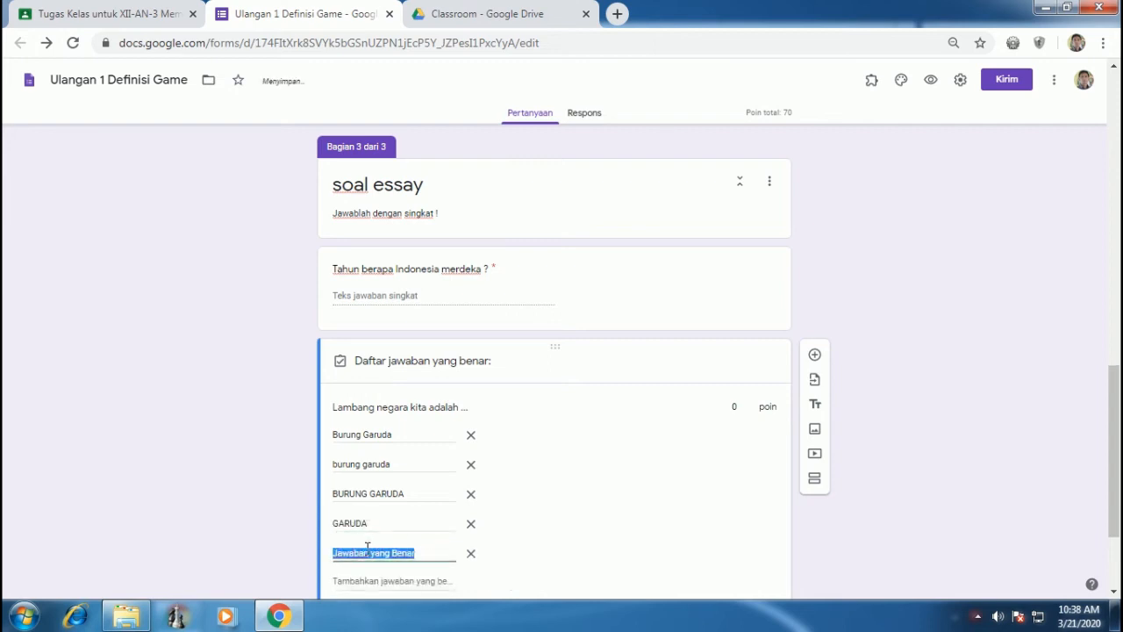
type("Garuda")
left_click(364, 578)
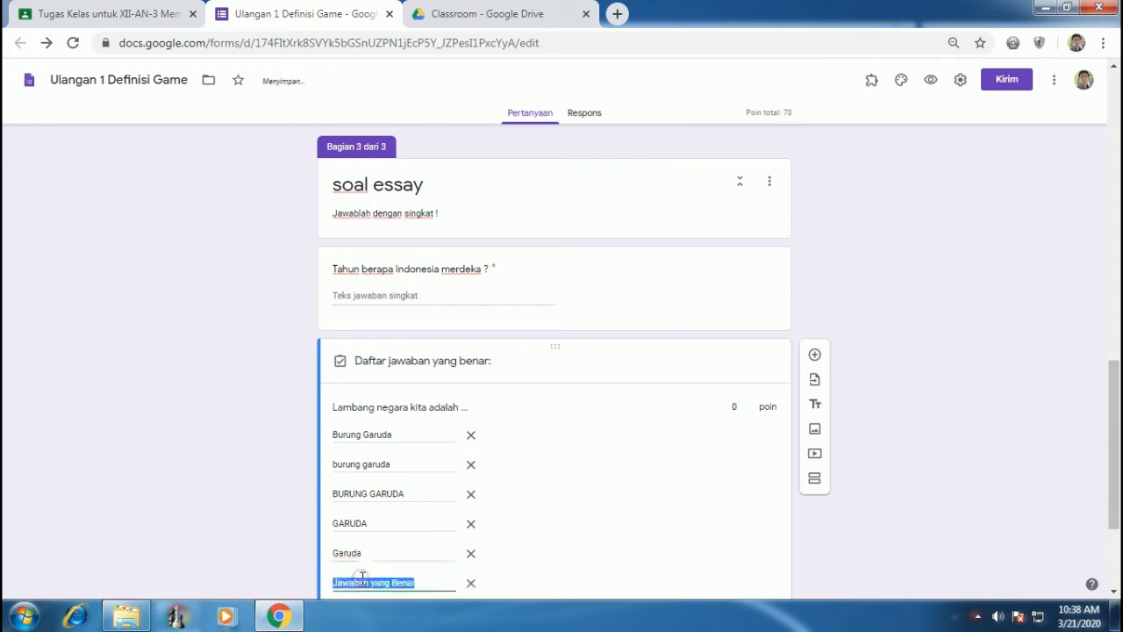
type("garuda")
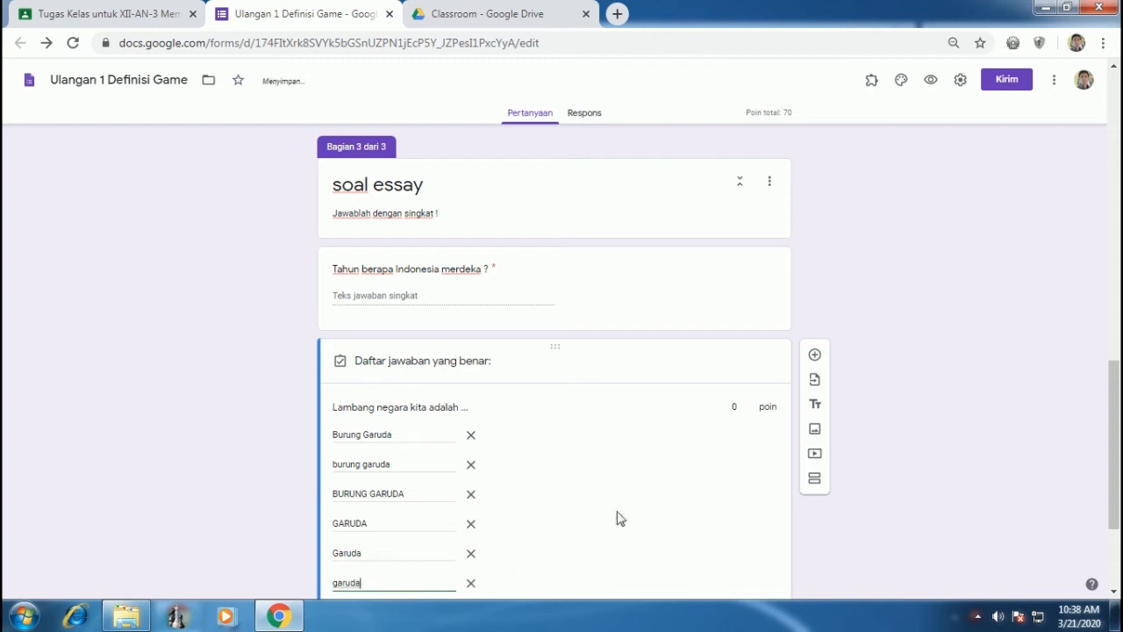
scroll(623, 516, "down", 2)
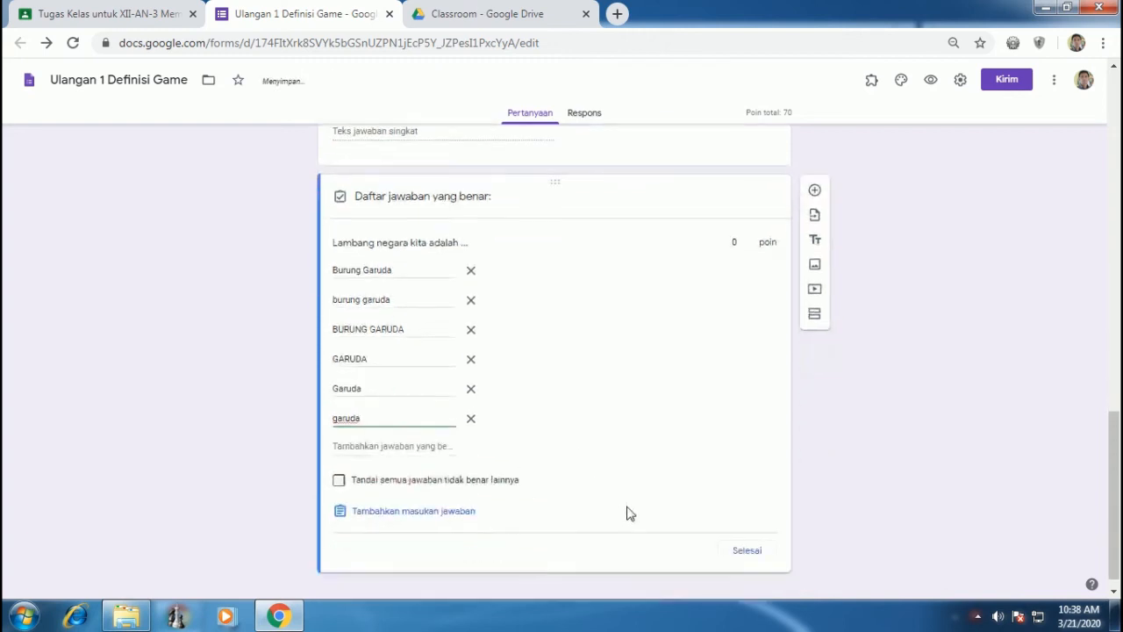
type("da")
- Set the national-emblem question to 30 points and mark all other answers incorrect (Tandai semua jawaban tidak benar lainnya)
left_click(735, 241)
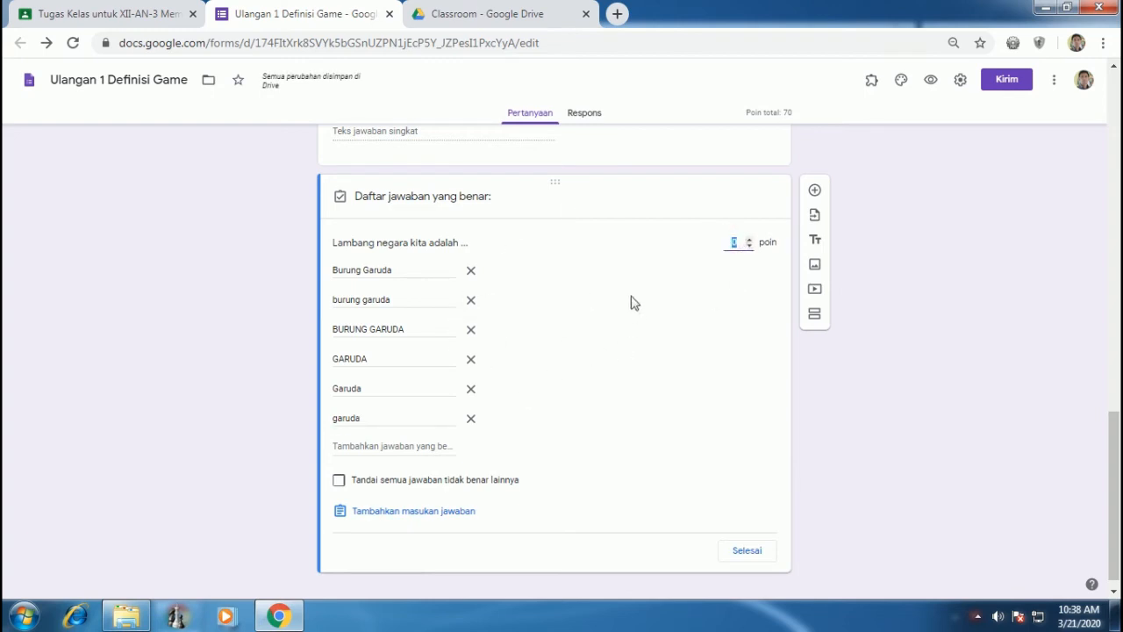
scroll(615, 357, "up", 1)
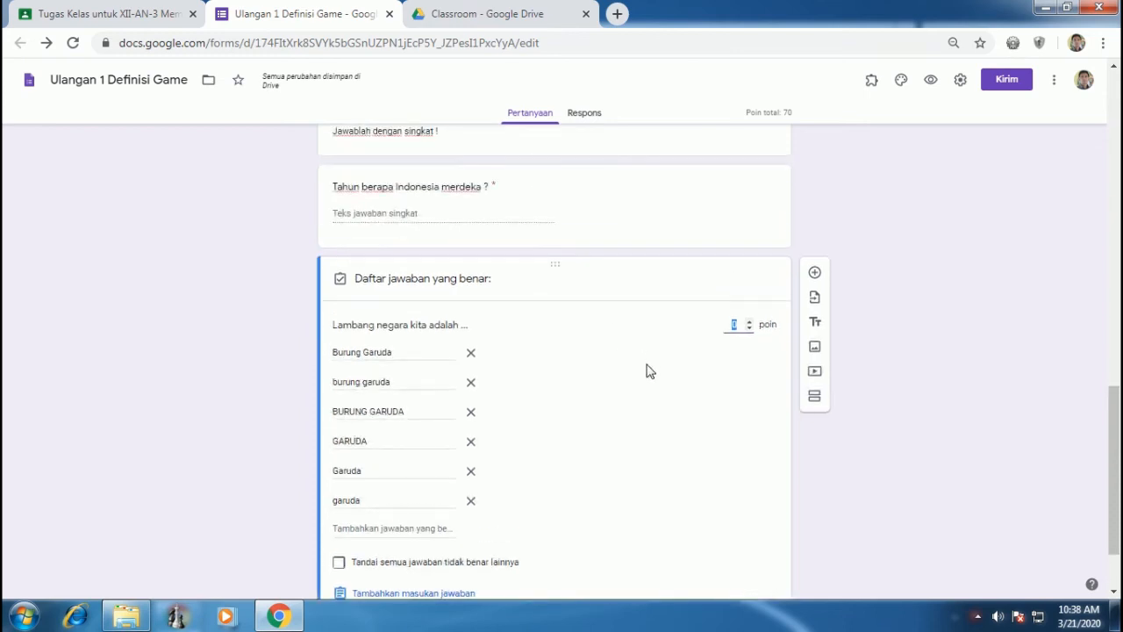
type("0")
scroll(692, 404, "down", 1)
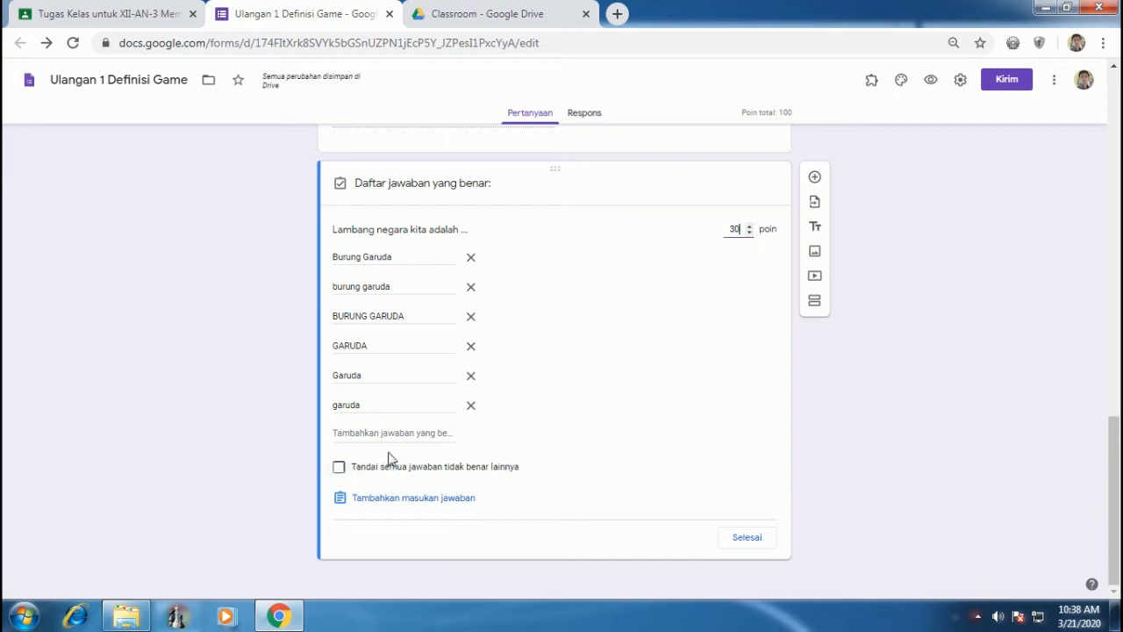
left_click(339, 468)
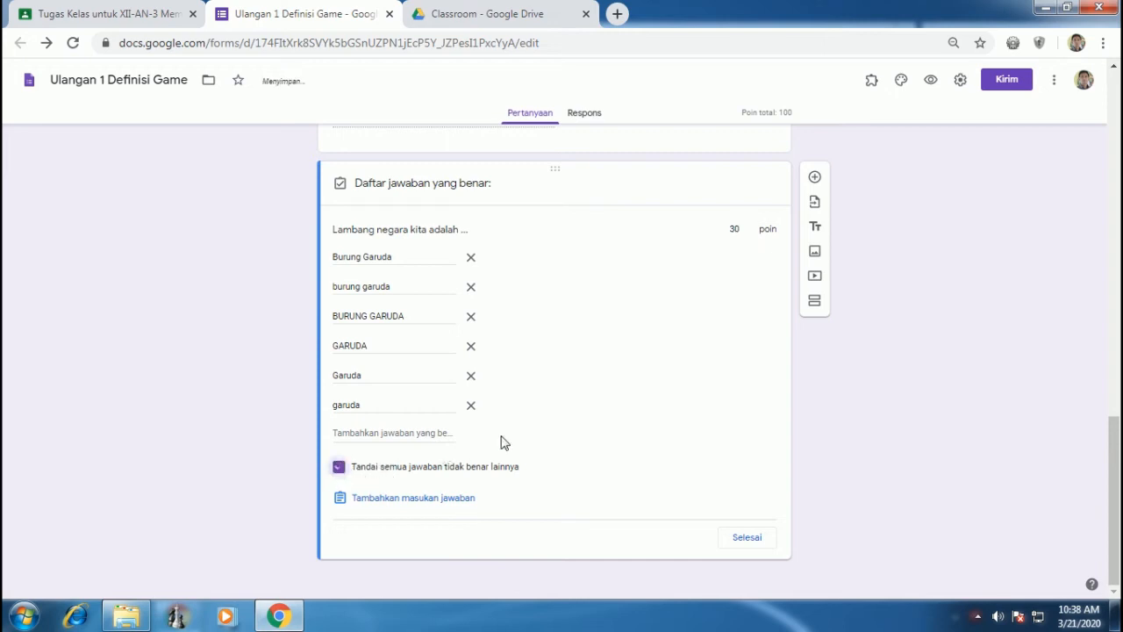
- In the independence-year question's answer key, mark all other answers incorrect (Tandai semua jawaban tidak benar lainnya) and finish the key
scroll(588, 414, "up", 4)
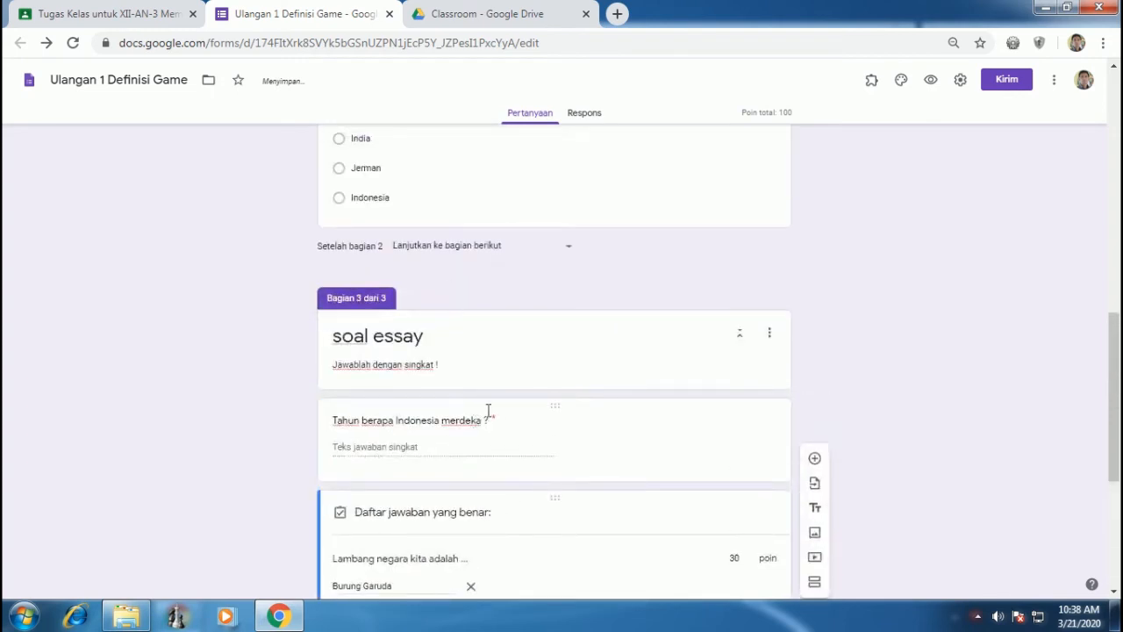
left_click(454, 428)
scroll(445, 515, "down", 2)
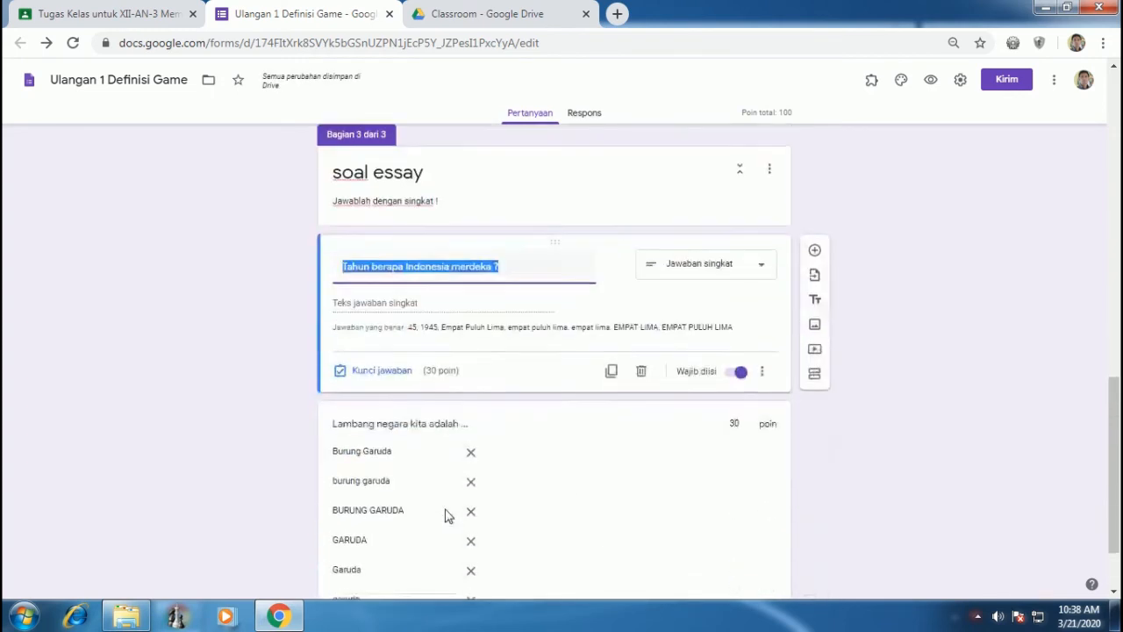
left_click(394, 373)
scroll(365, 448, "down", 3)
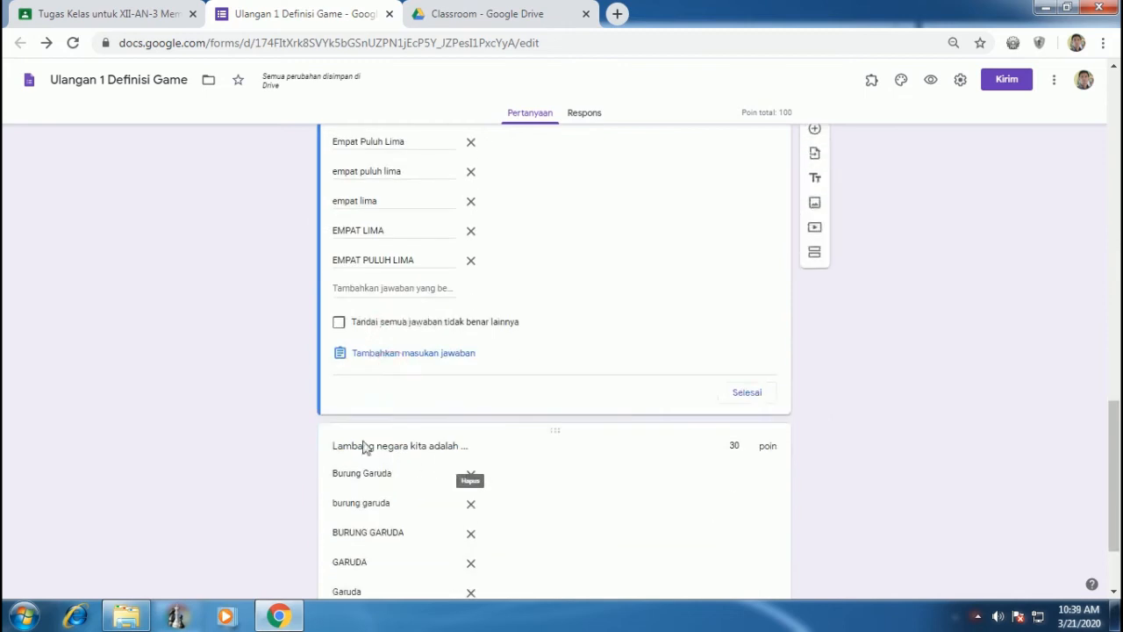
left_click(338, 322)
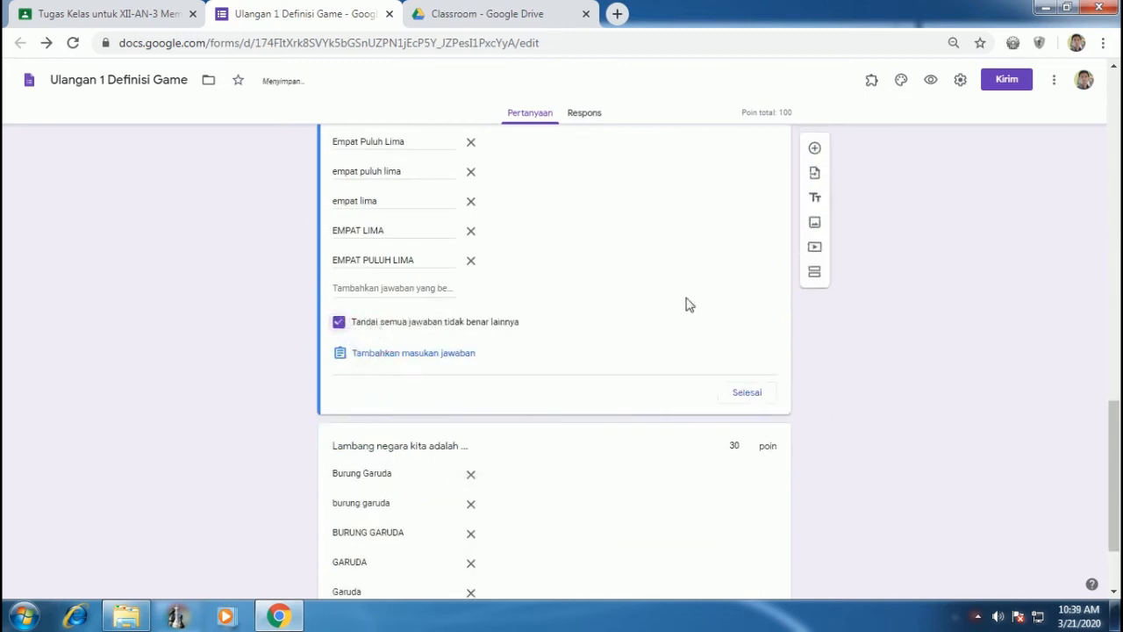
left_click(745, 394)
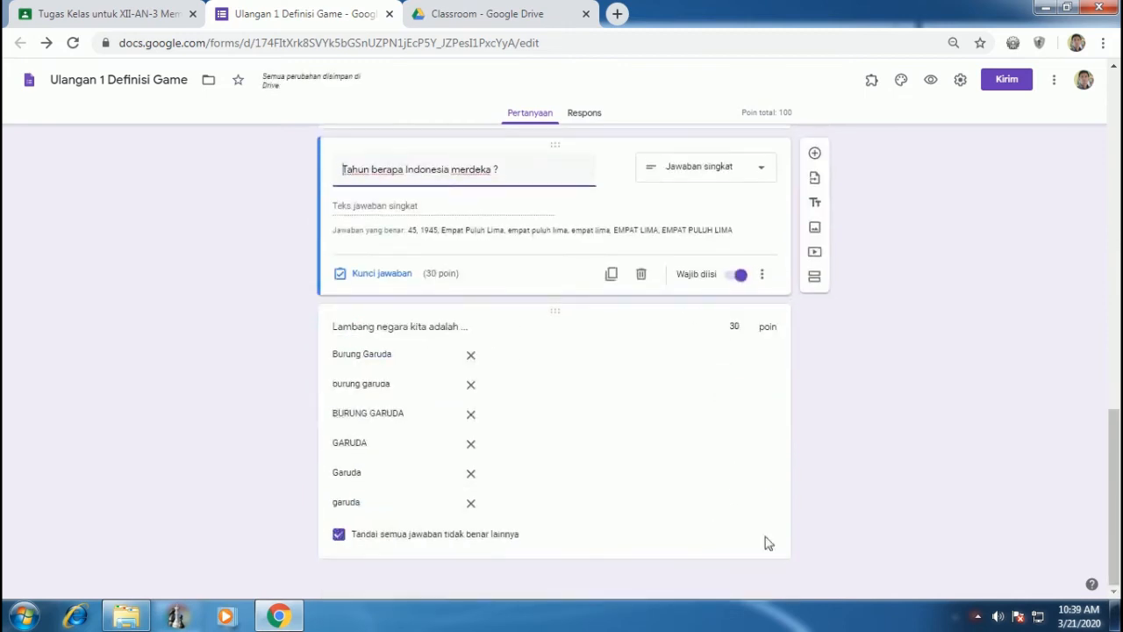
- Finish the national-emblem question's answer key and check the independence-year question's accepted answers
left_click(913, 375)
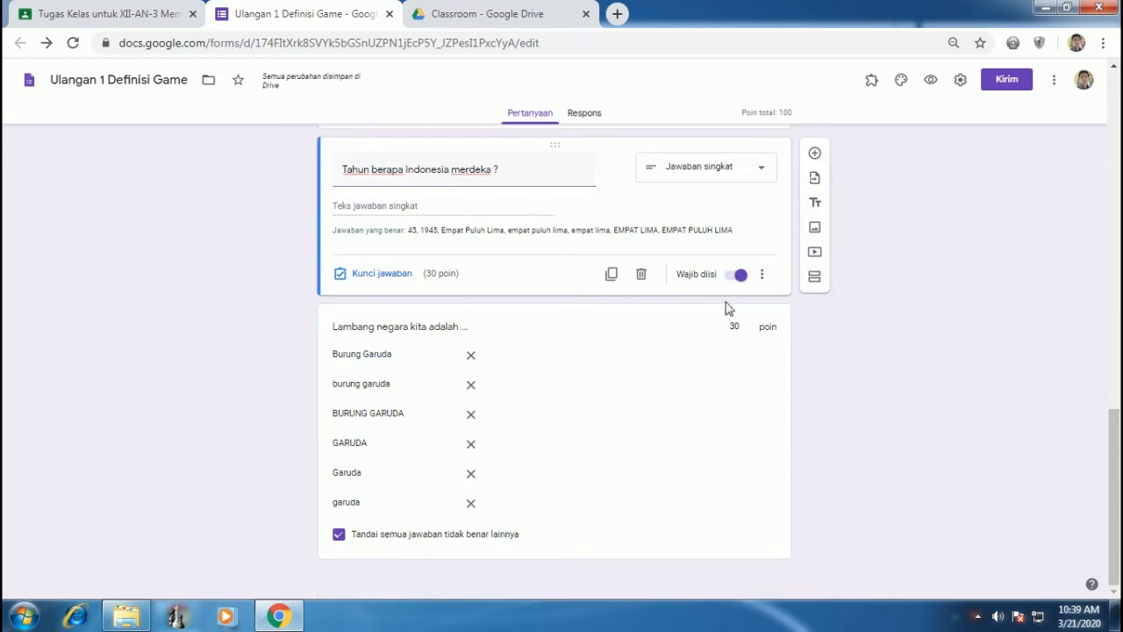
left_click(736, 411)
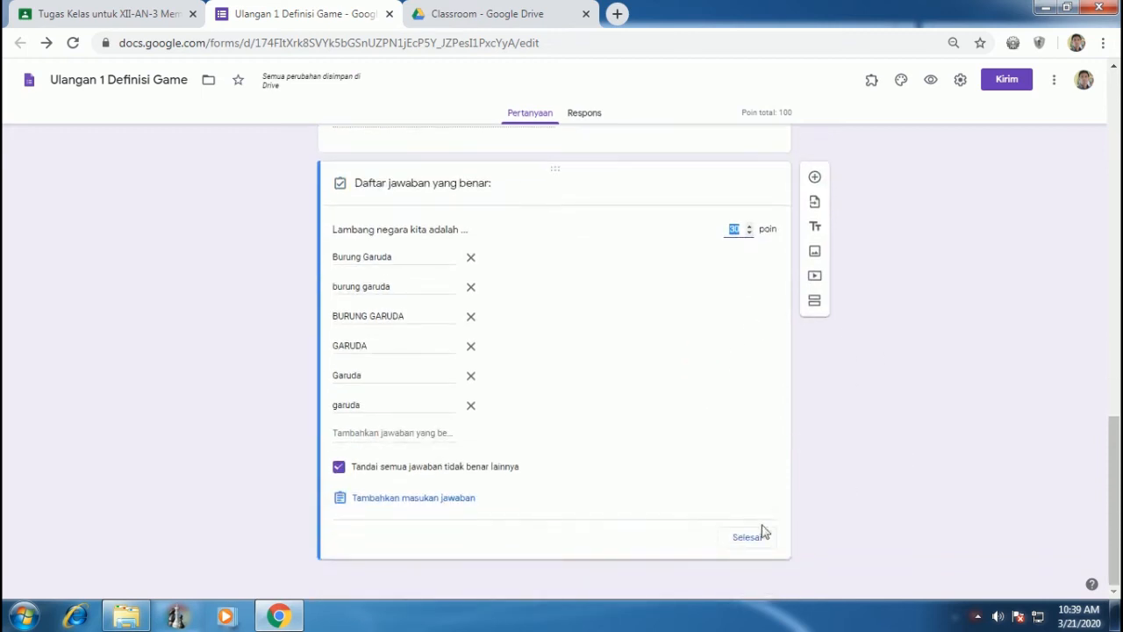
left_click(750, 538)
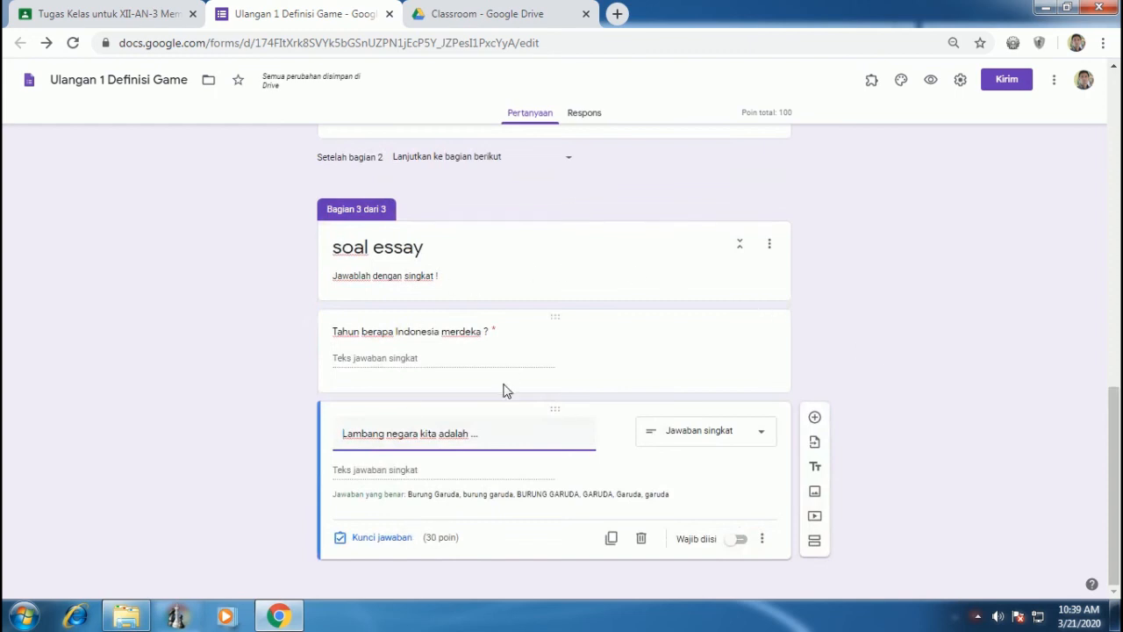
left_click(484, 331)
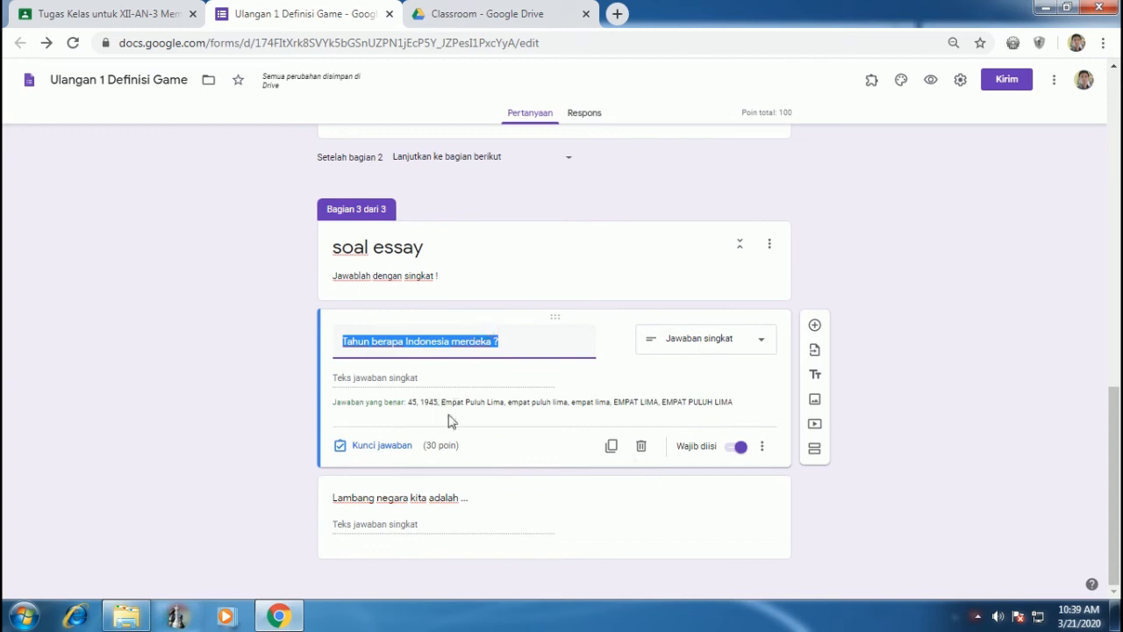
left_click(617, 514)
- Open the form settings and limit each respondent to one response (Batasi ke 1 tanggapan)
scroll(939, 316, "up", 4)
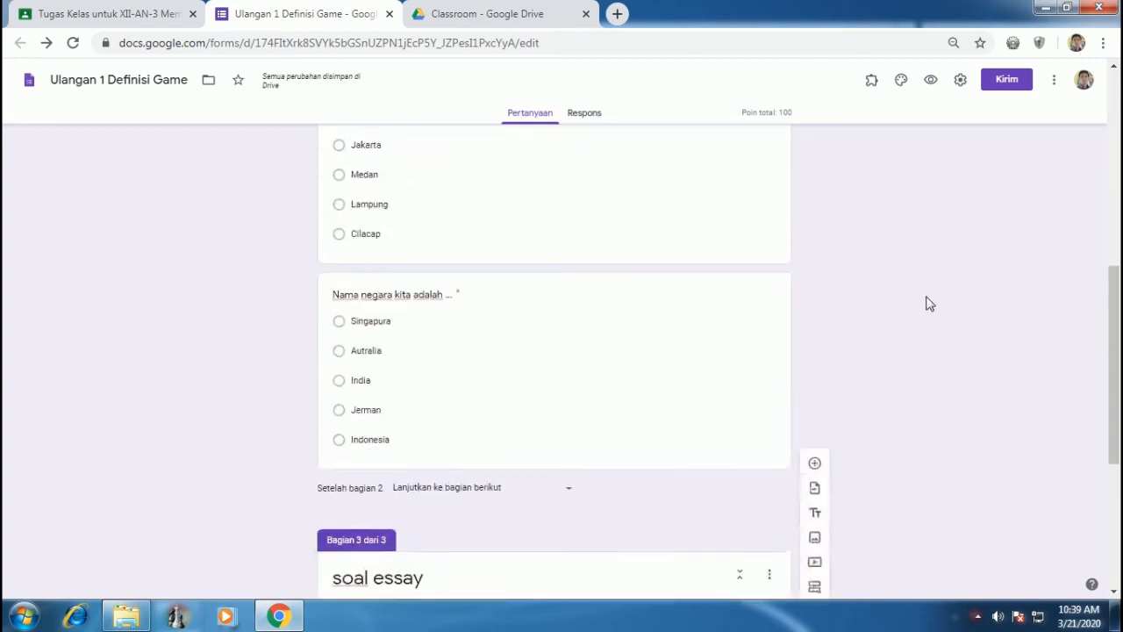
scroll(931, 304, "up", 10)
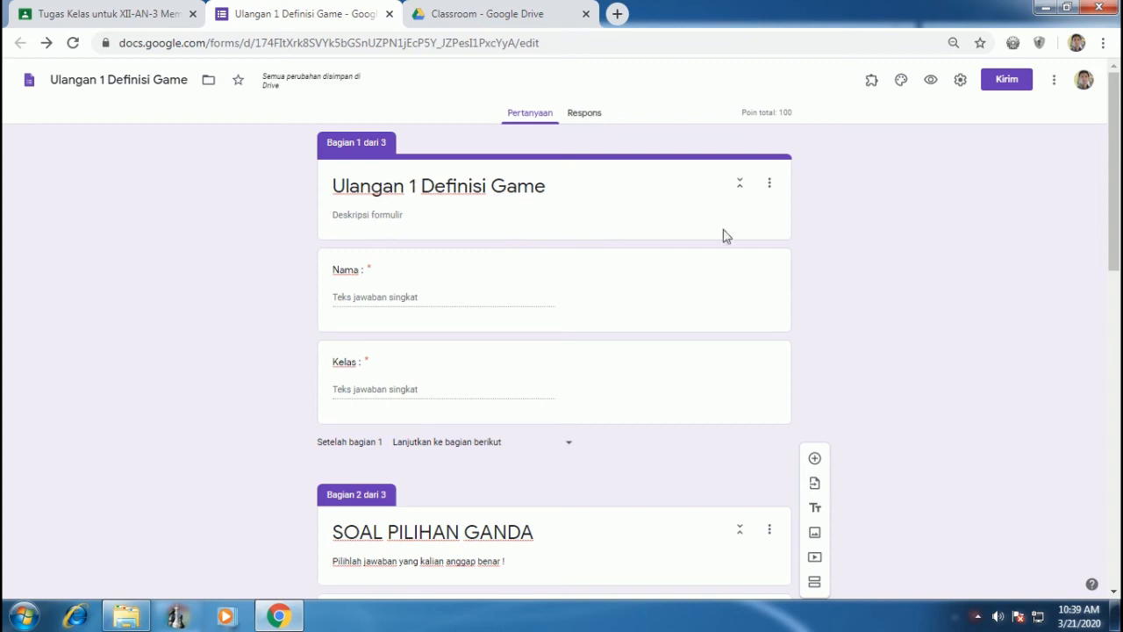
left_click(961, 81)
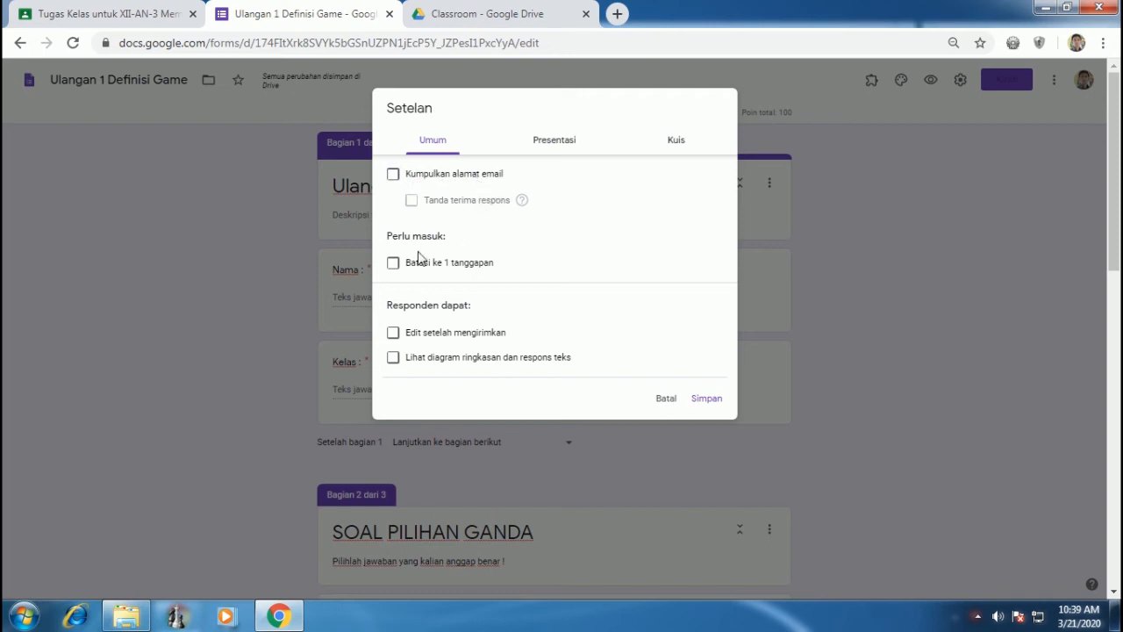
left_click(399, 262)
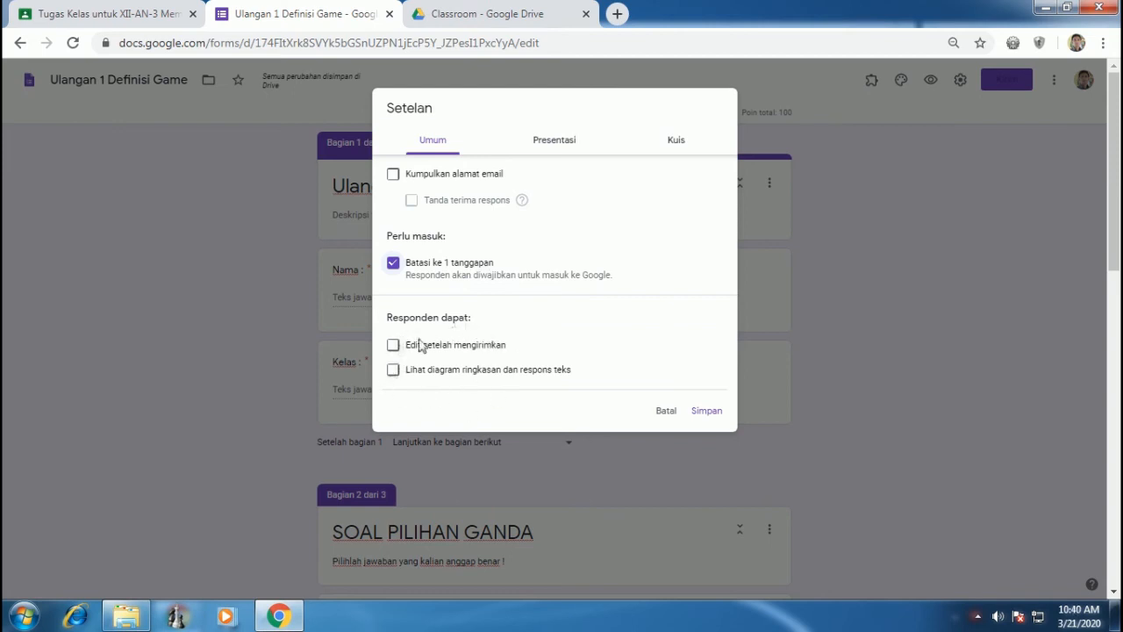
- In the presentation settings, enable the progress status (Tampilkan status progres) and shuffled question order (Acak urutan pertanyaan)
left_click(557, 146)
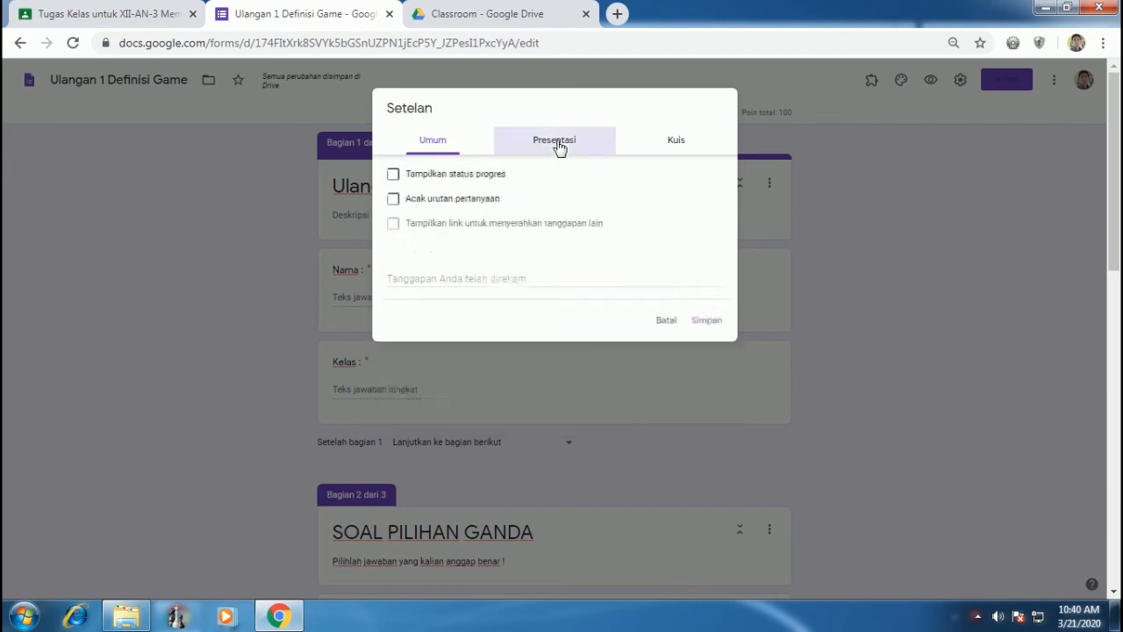
left_click(393, 175)
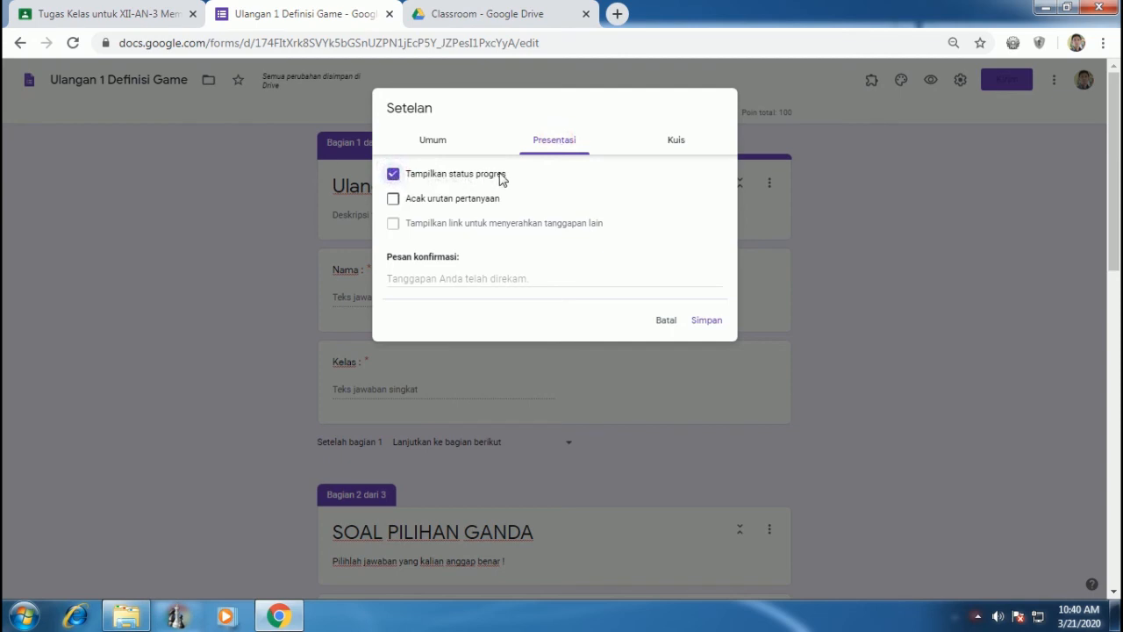
left_click(394, 198)
- Set the form's confirmation message (Pesan konfirmasi) to "Jawaban anda sudah tersimpan di sistem."
left_click(432, 278)
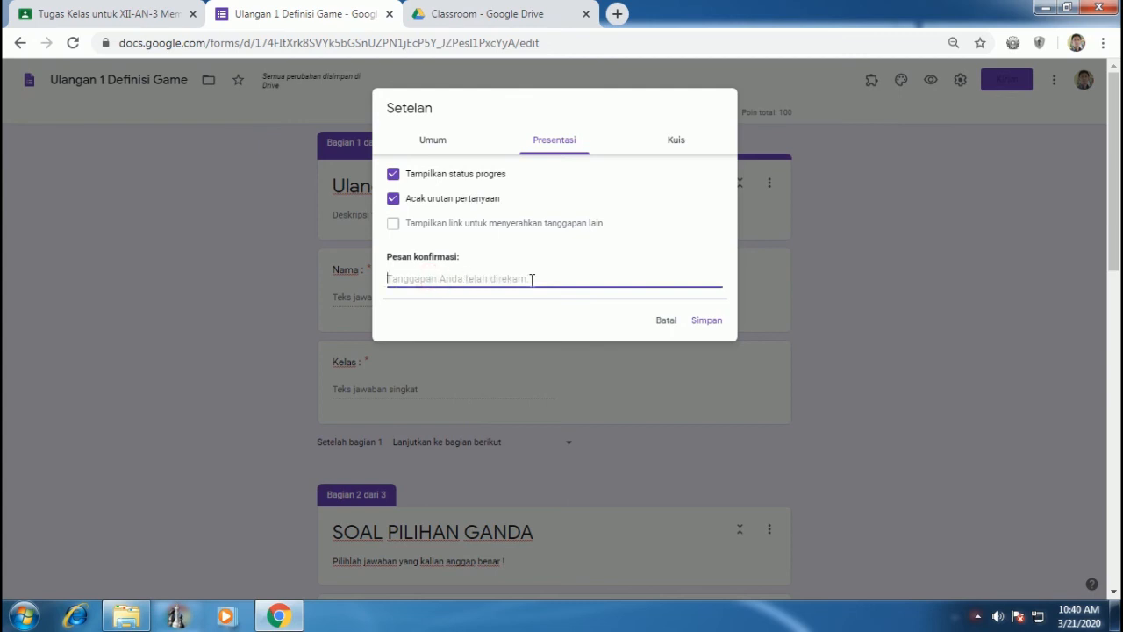
type("Jawa")
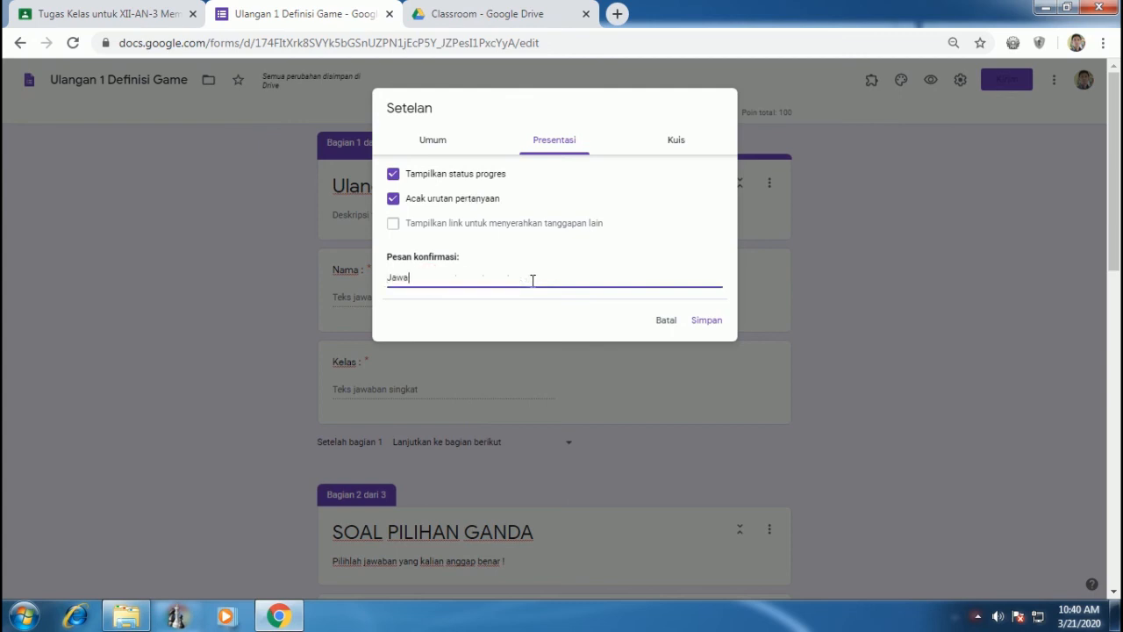
type("ban anda sudah tersimpan")
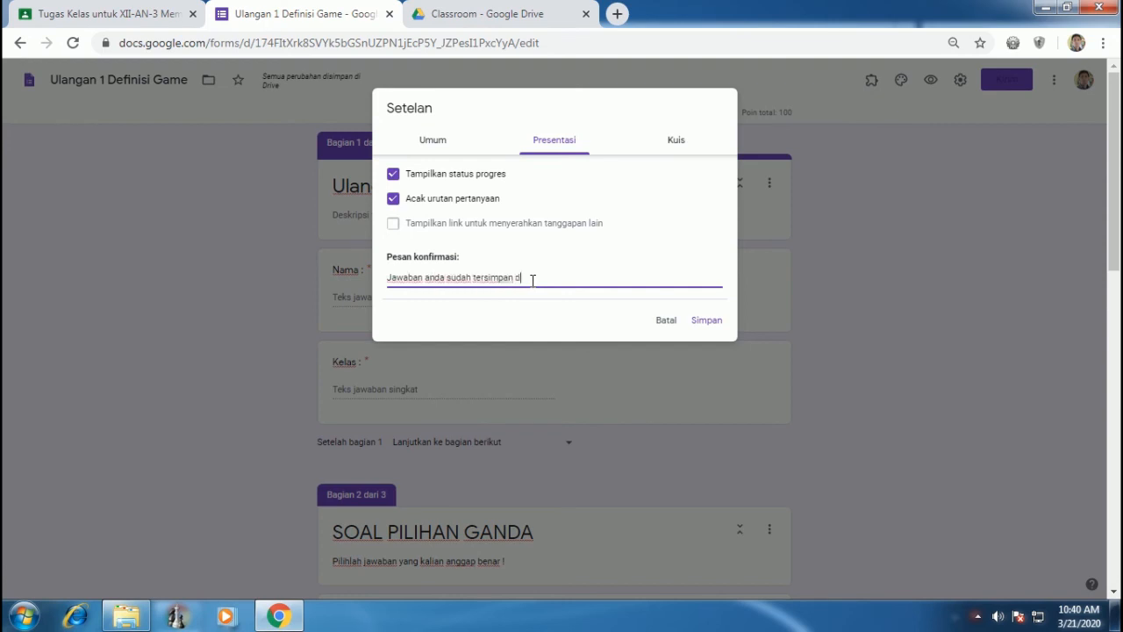
type(" di sistem.")
- In the quiz settings, hide missed questions (Pertanyaan tak terjawab) and correct answers (Jawaban yang benar) from respondents, save, and close the form
left_click(678, 142)
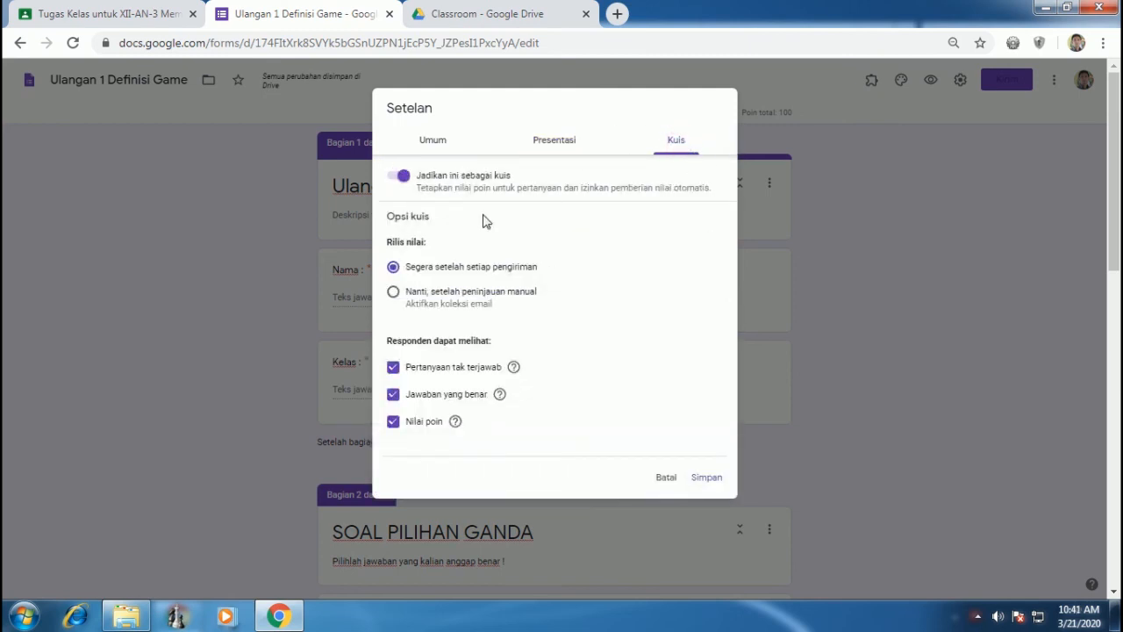
left_click(403, 179)
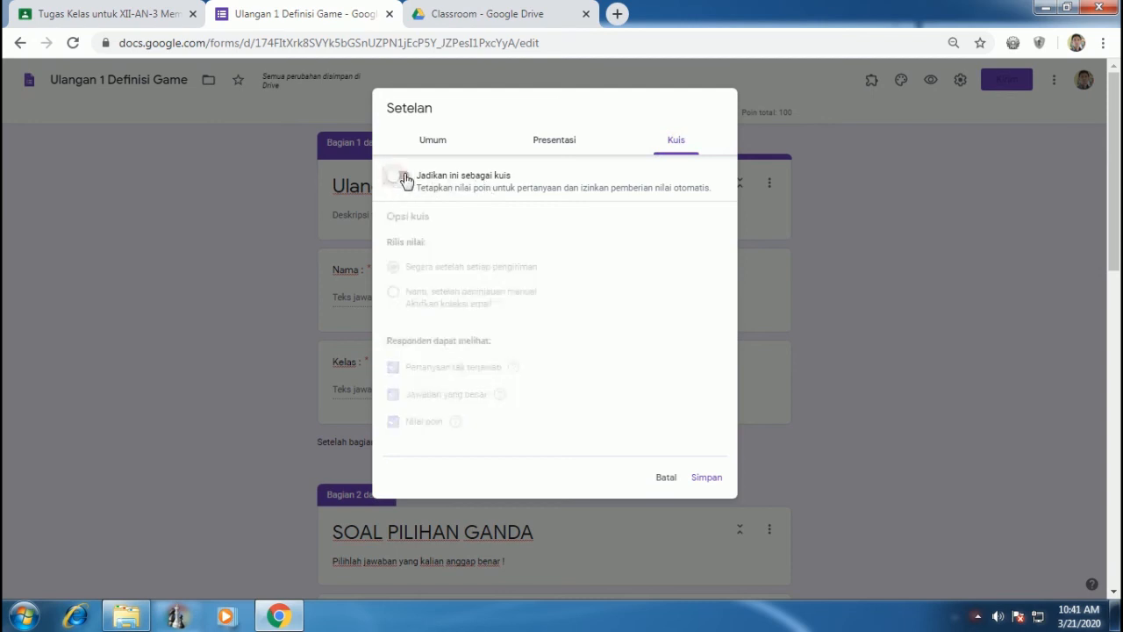
left_click(403, 178)
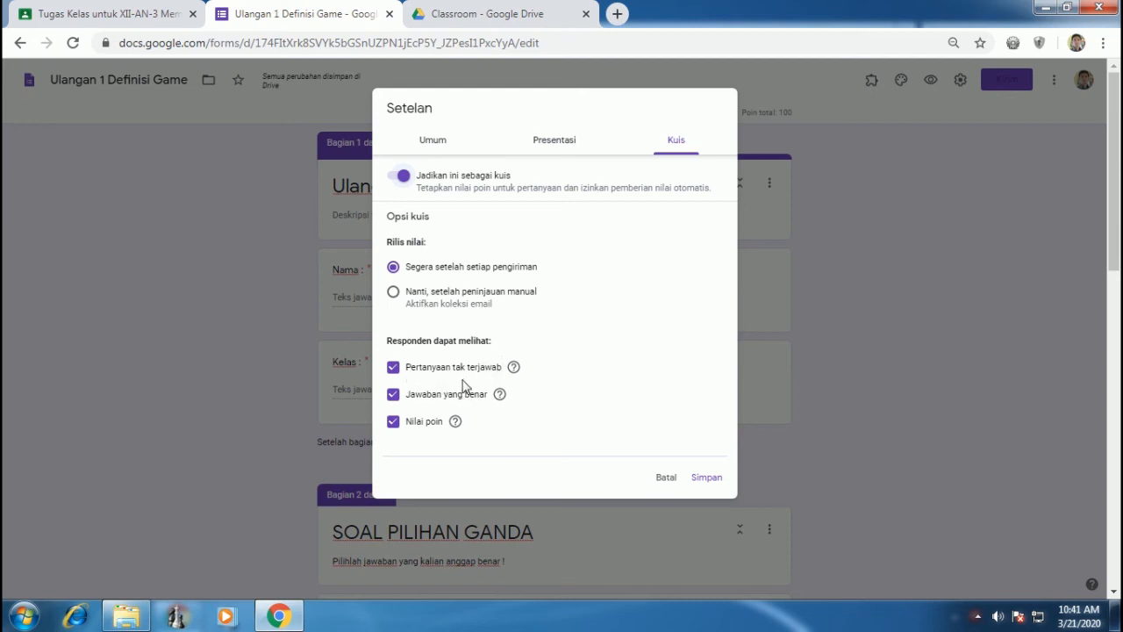
left_click(393, 369)
left_click(393, 397)
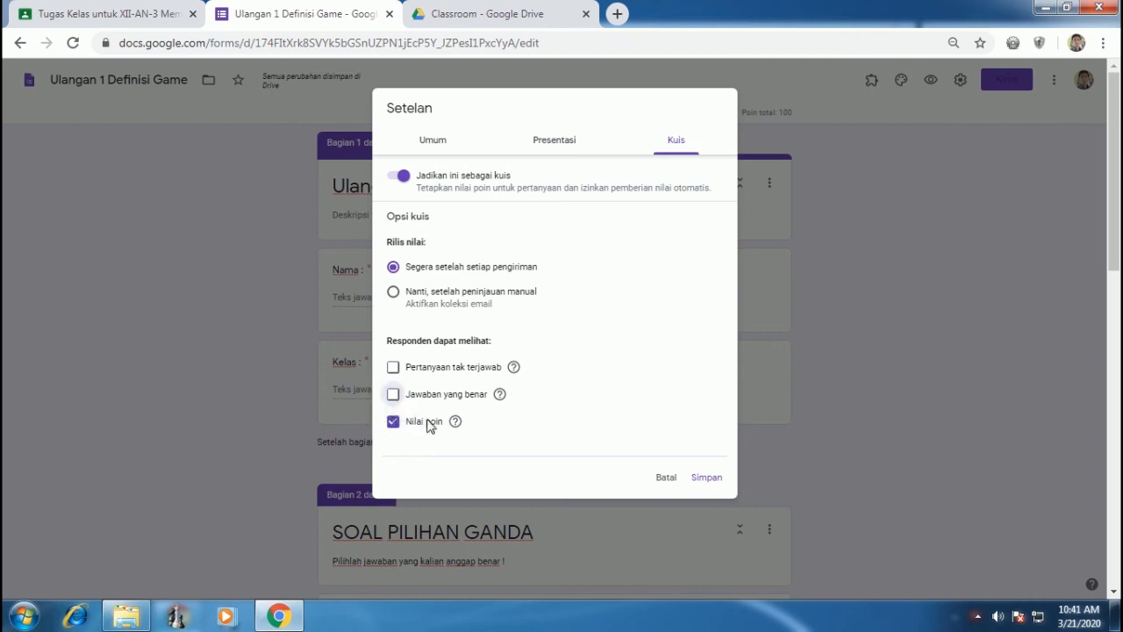
left_click(708, 479)
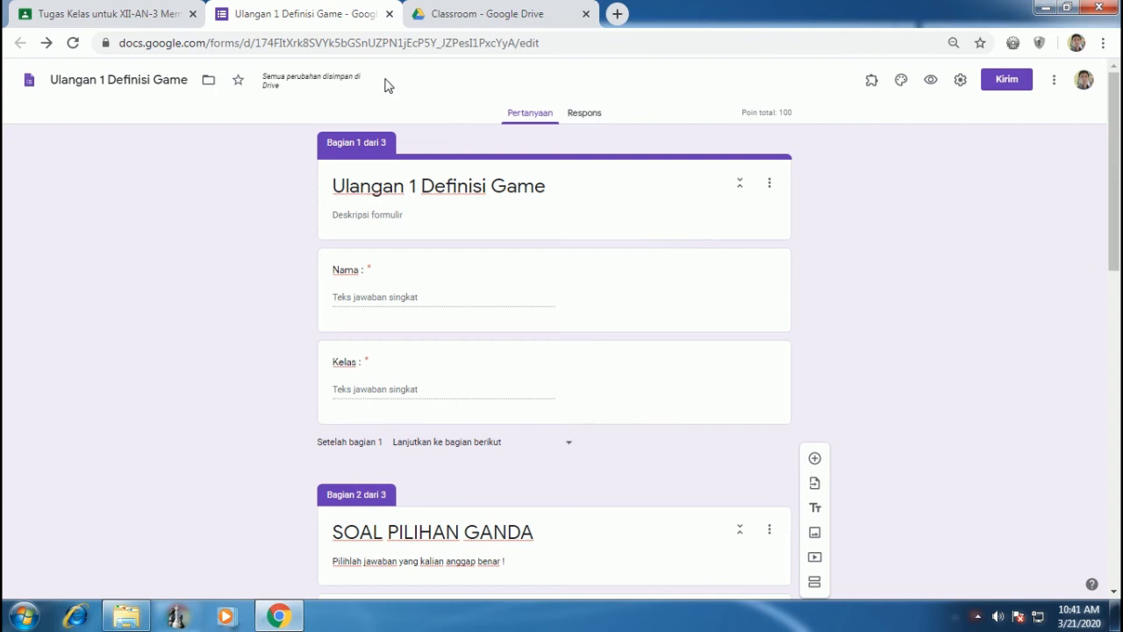
left_click(389, 14)
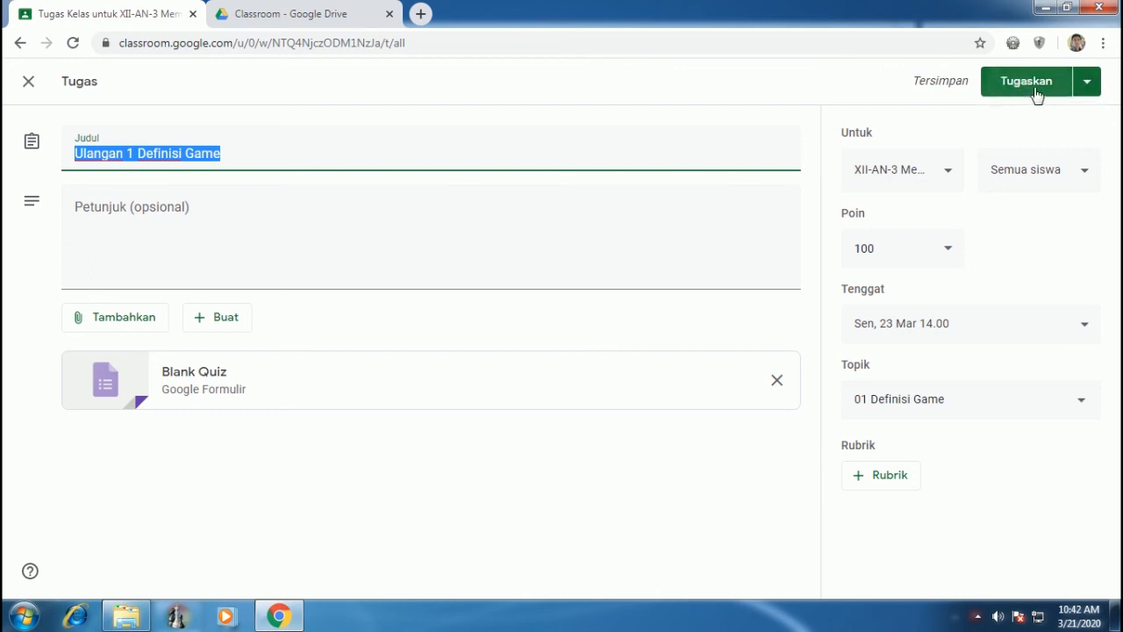
left_click(1089, 86)
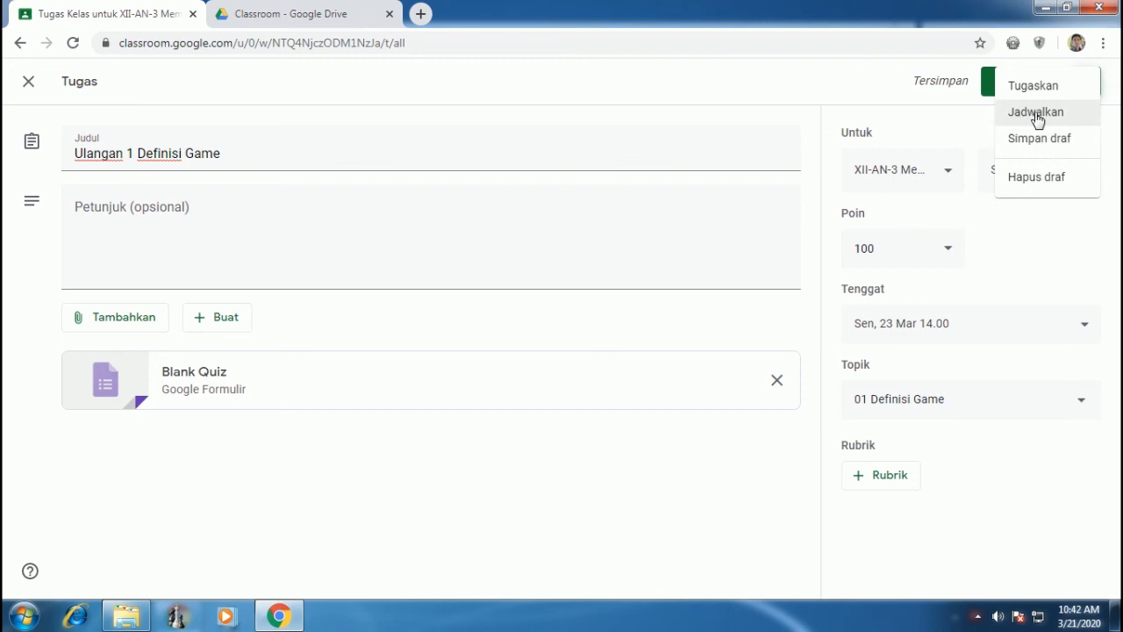
left_click(1036, 112)
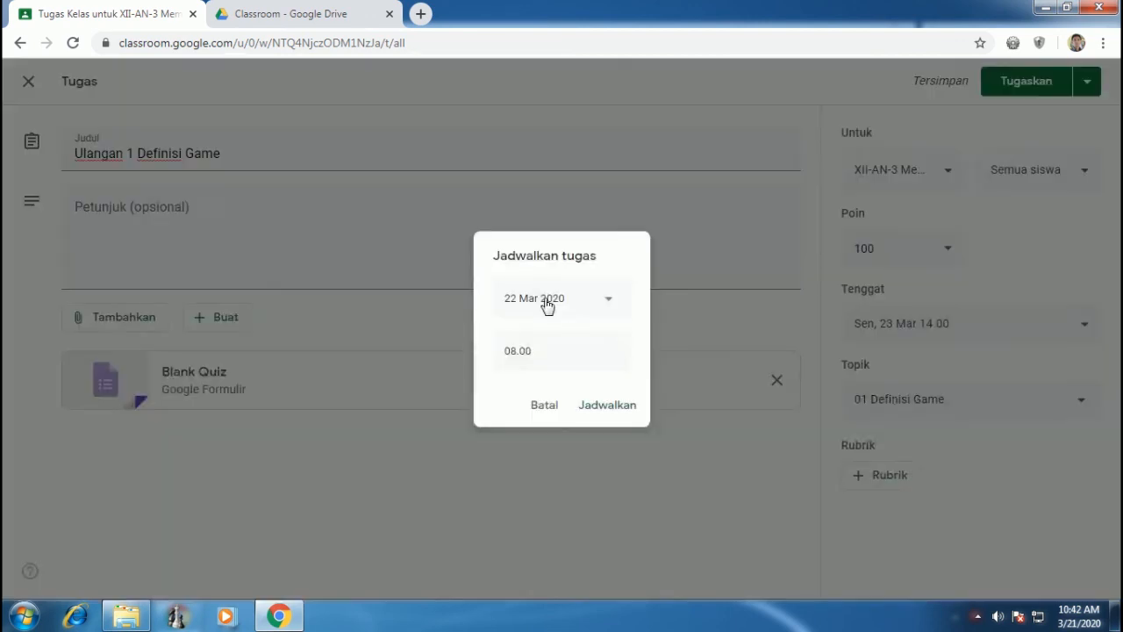
left_click(594, 302)
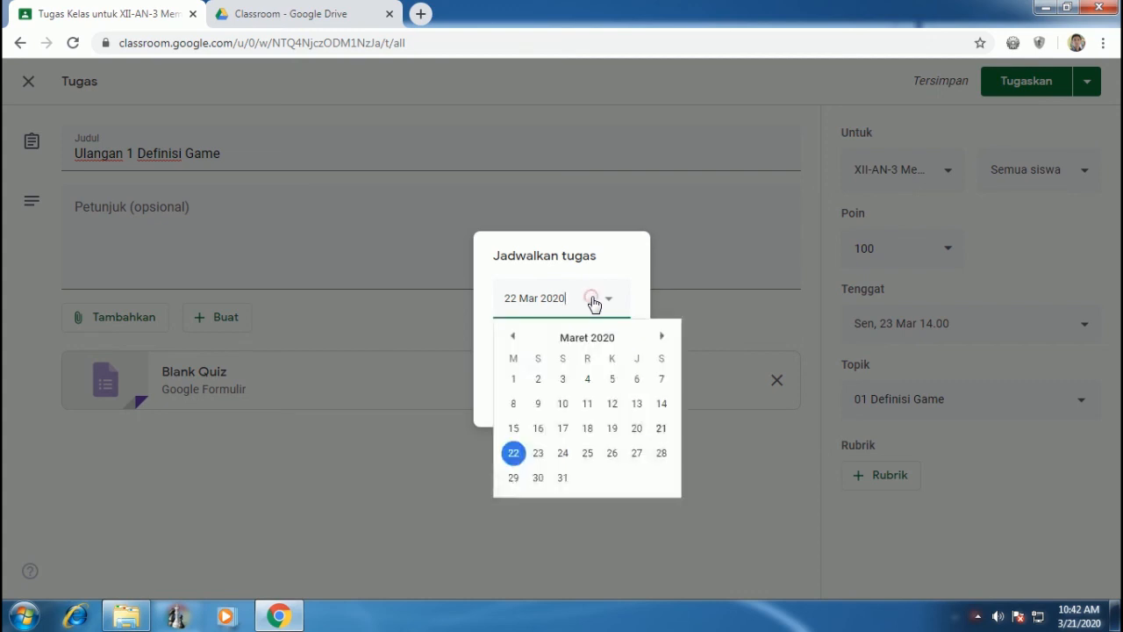
left_click(538, 457)
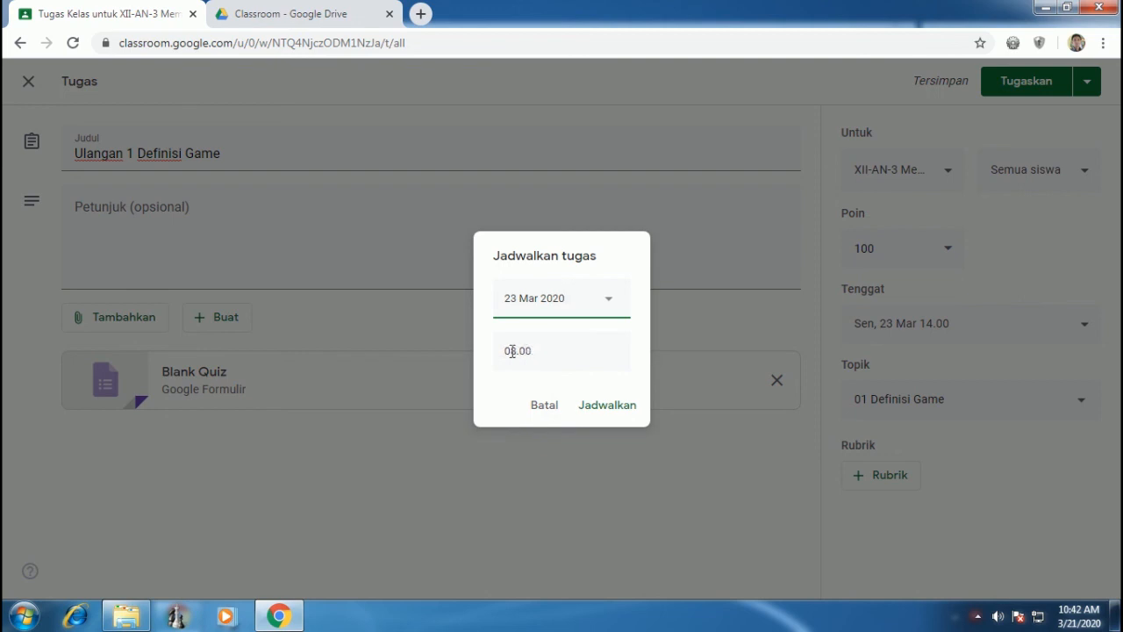
left_click(519, 350)
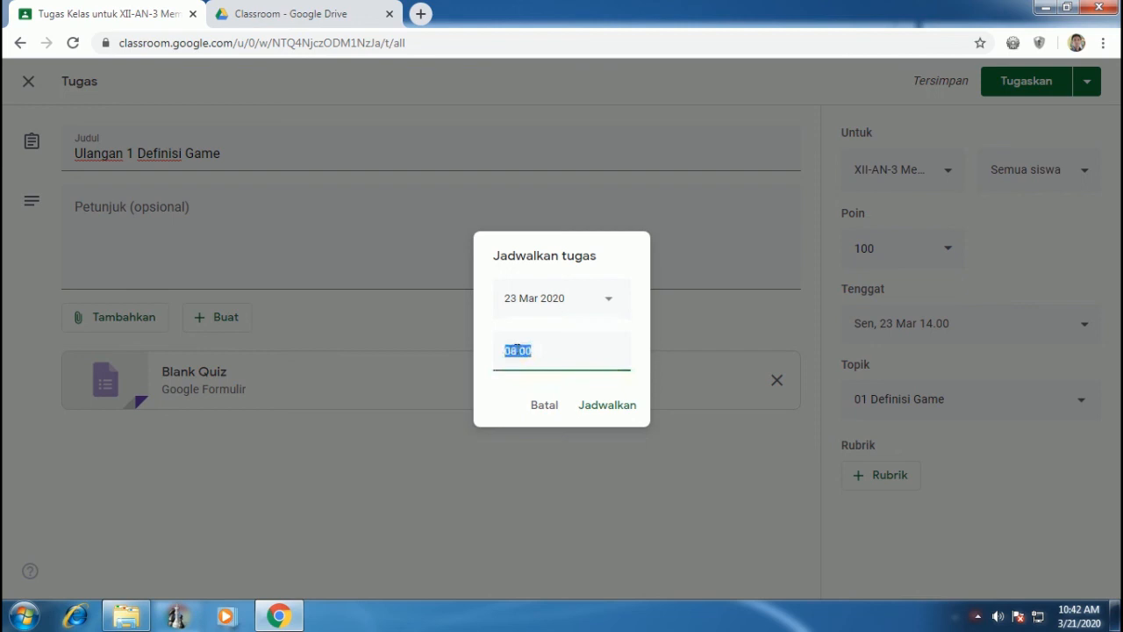
left_click(513, 350)
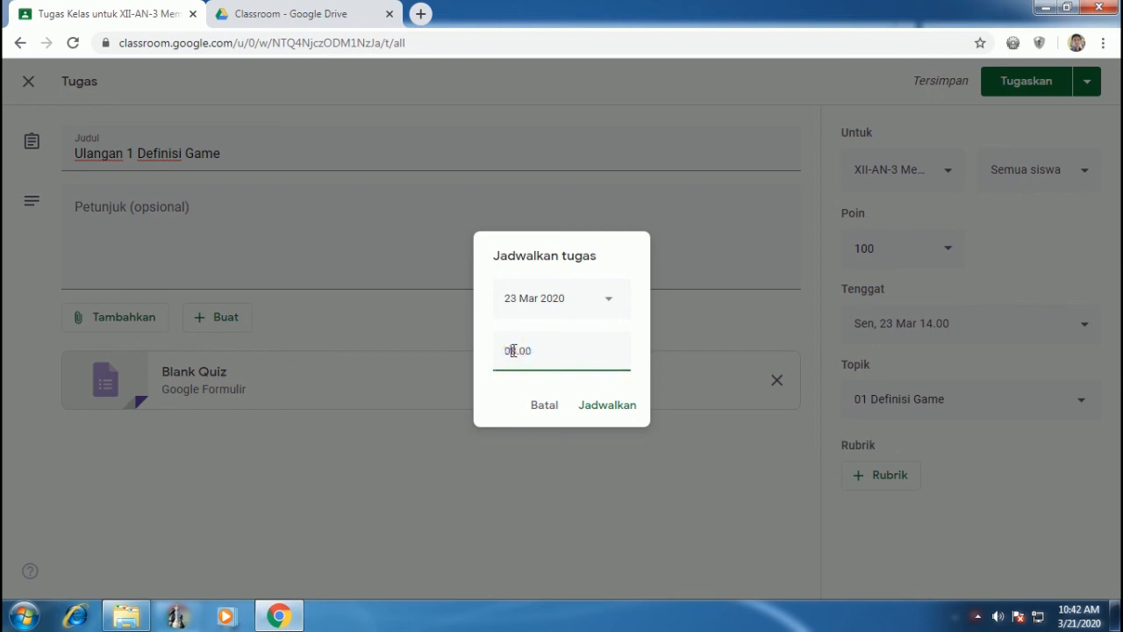
key("BackSpace")
type("11")
left_click(545, 400)
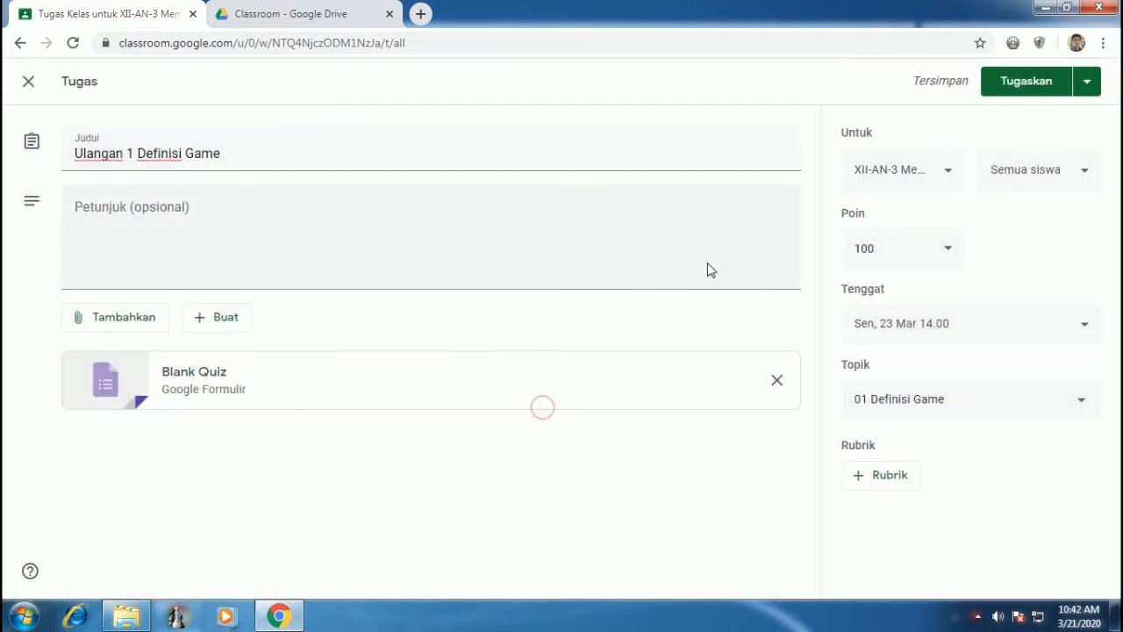
- Save the assignment "Ulangan 1 Definisi Game" as a draft and reopen that draft for editing from the class topic list
left_click(1088, 86)
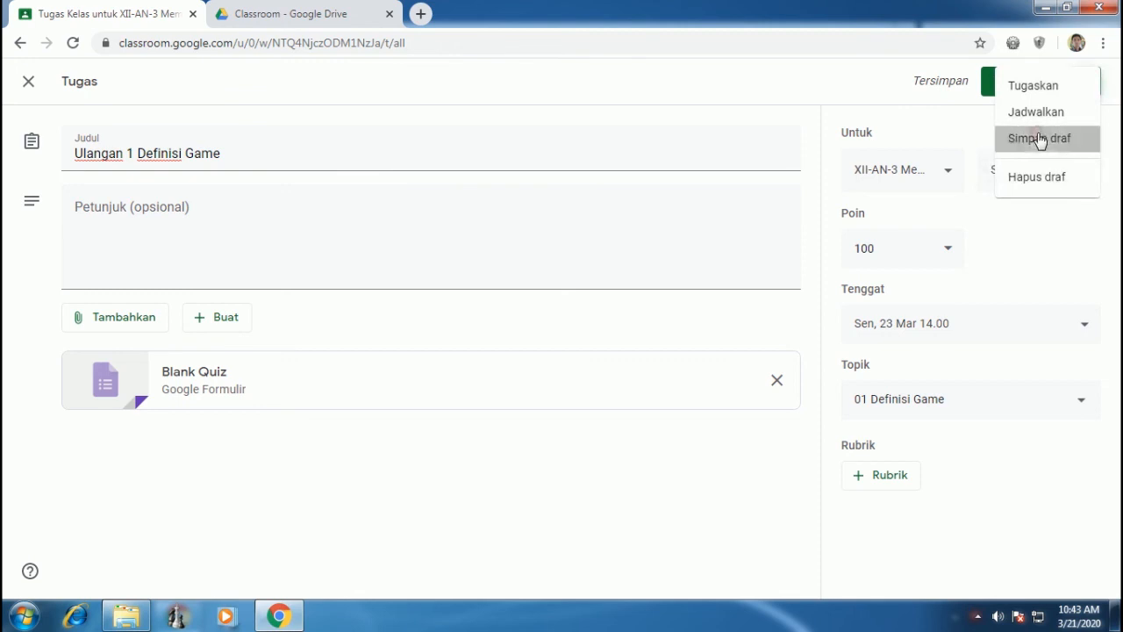
left_click(1040, 138)
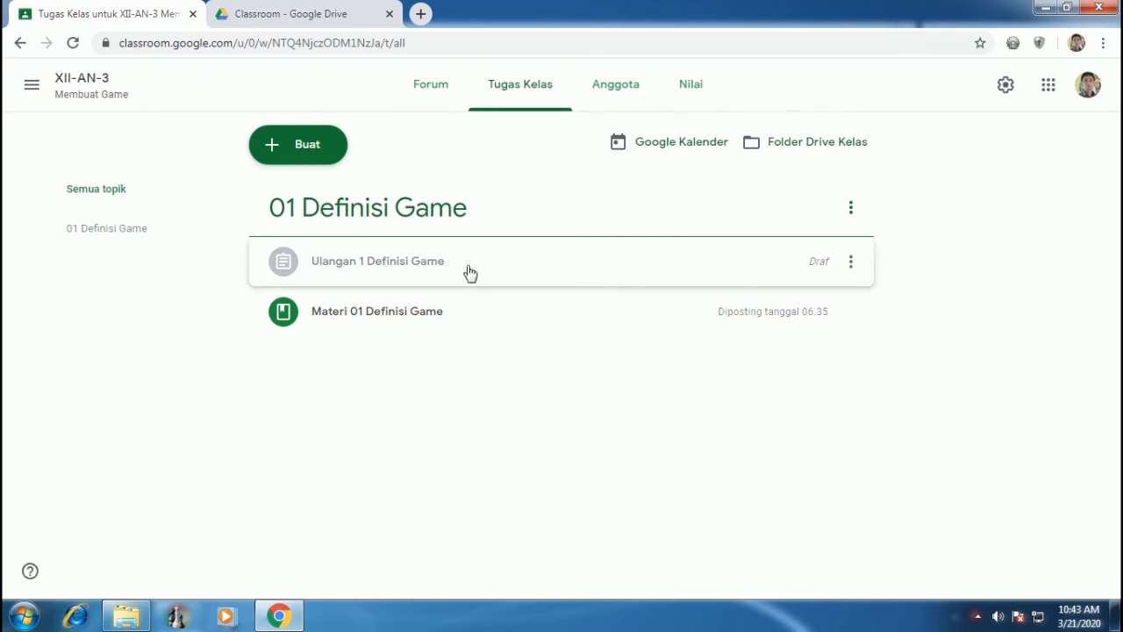
left_click(851, 266)
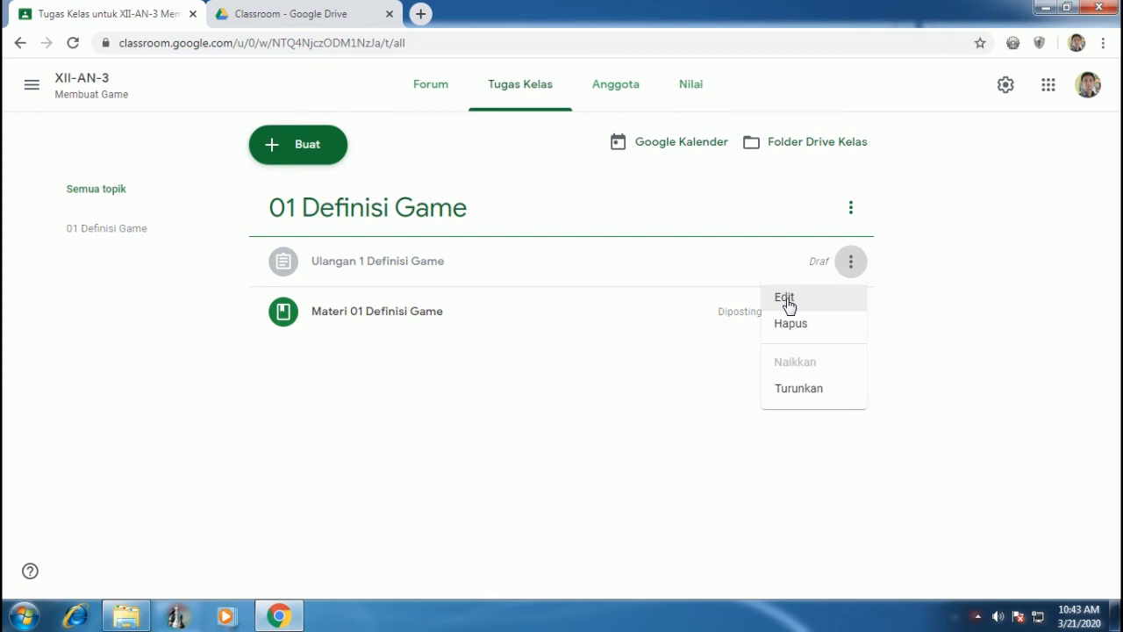
left_click(995, 298)
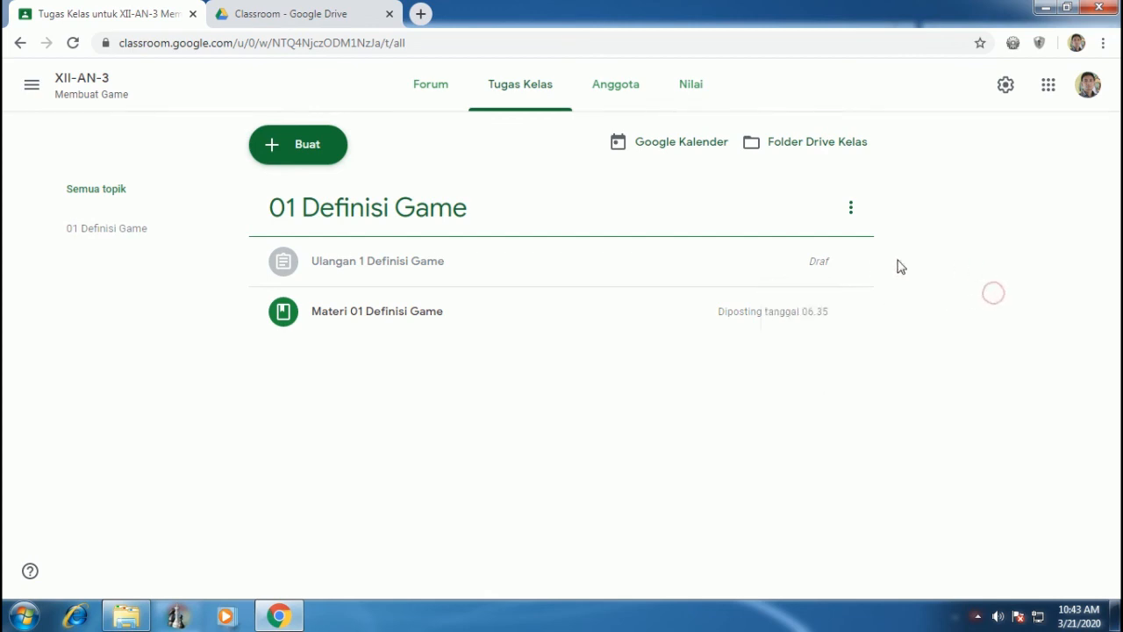
left_click(850, 263)
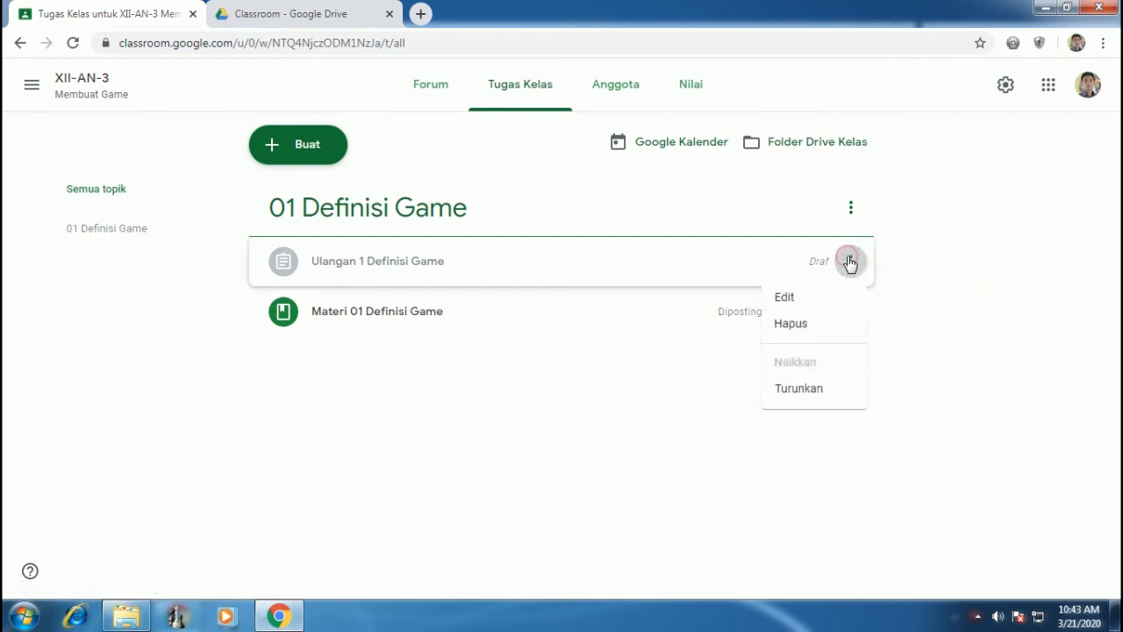
left_click(795, 297)
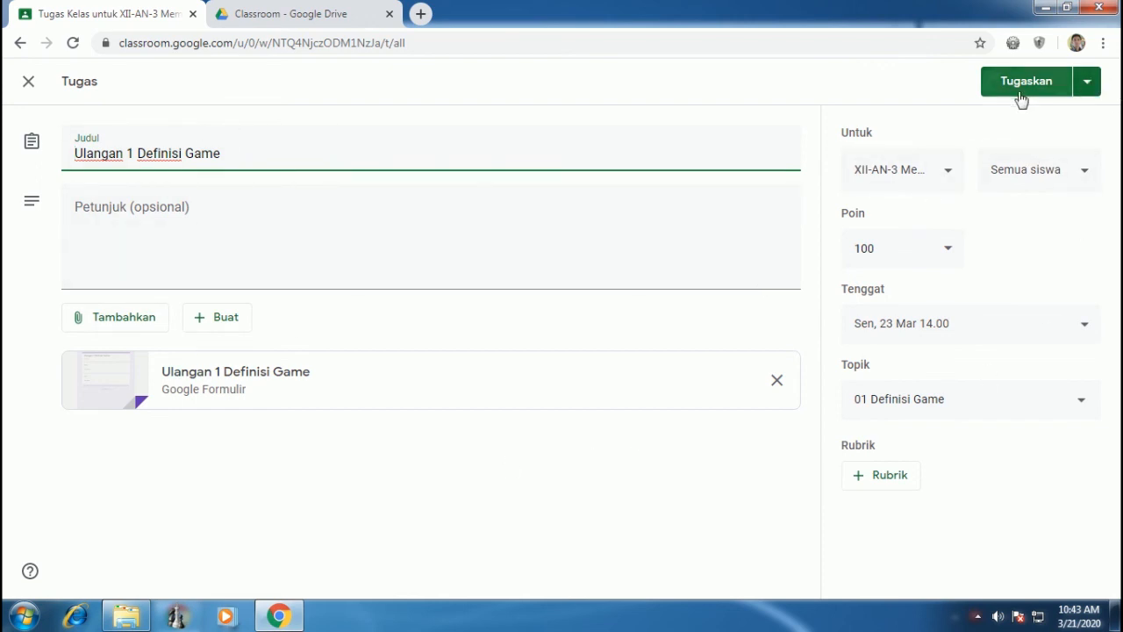
- Open the attached quiz form in edit mode, review its identity, multiple-choice and essay sections, and return to the assignment
left_click(206, 375)
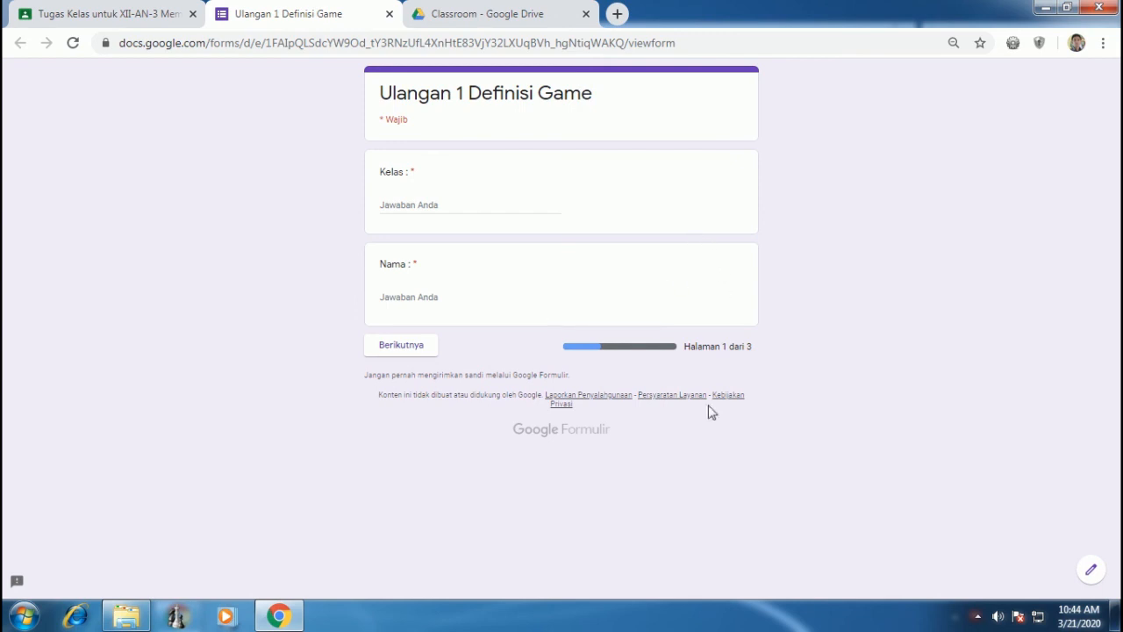
left_click(1089, 572)
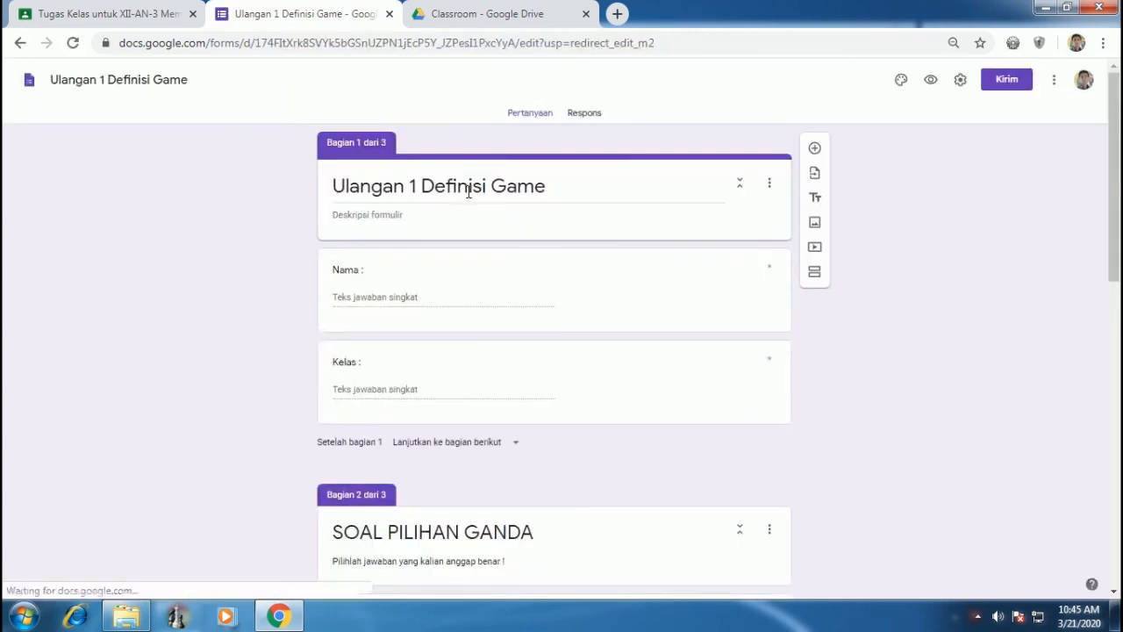
left_click(433, 186)
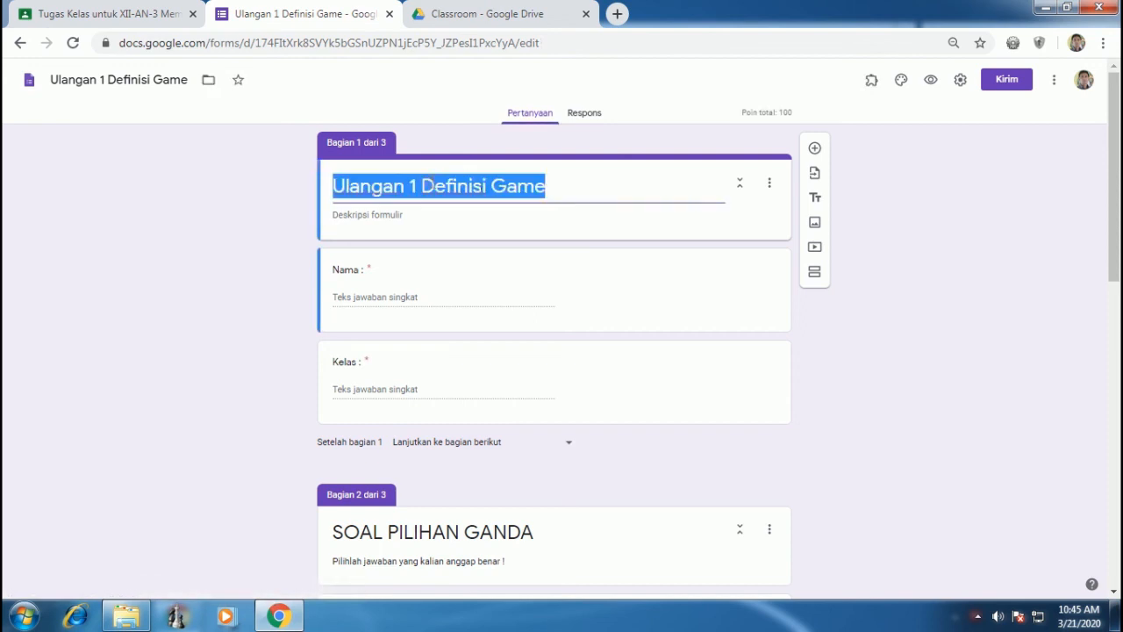
left_click(570, 187)
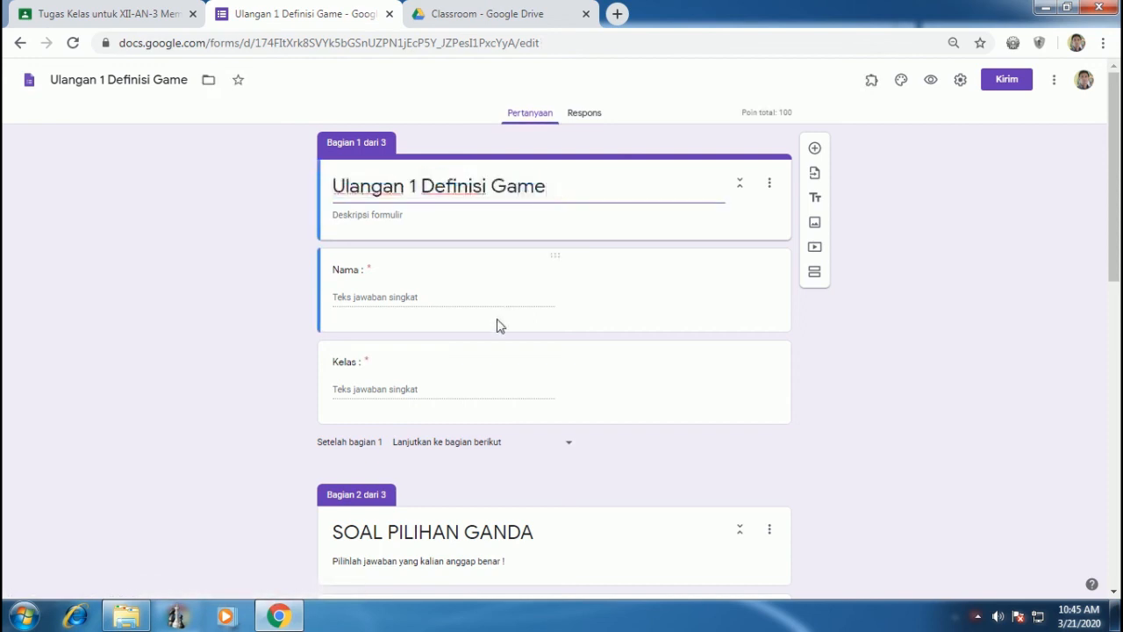
left_click(456, 393)
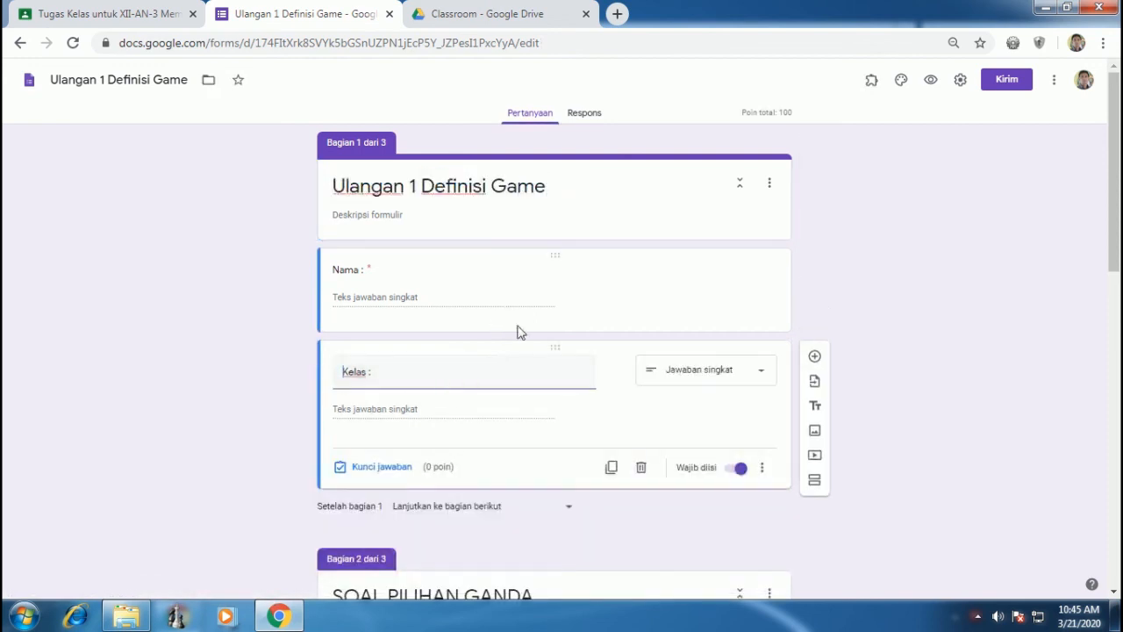
scroll(532, 360, "down", 1)
scroll(531, 358, "down", 5)
scroll(493, 351, "down", 3)
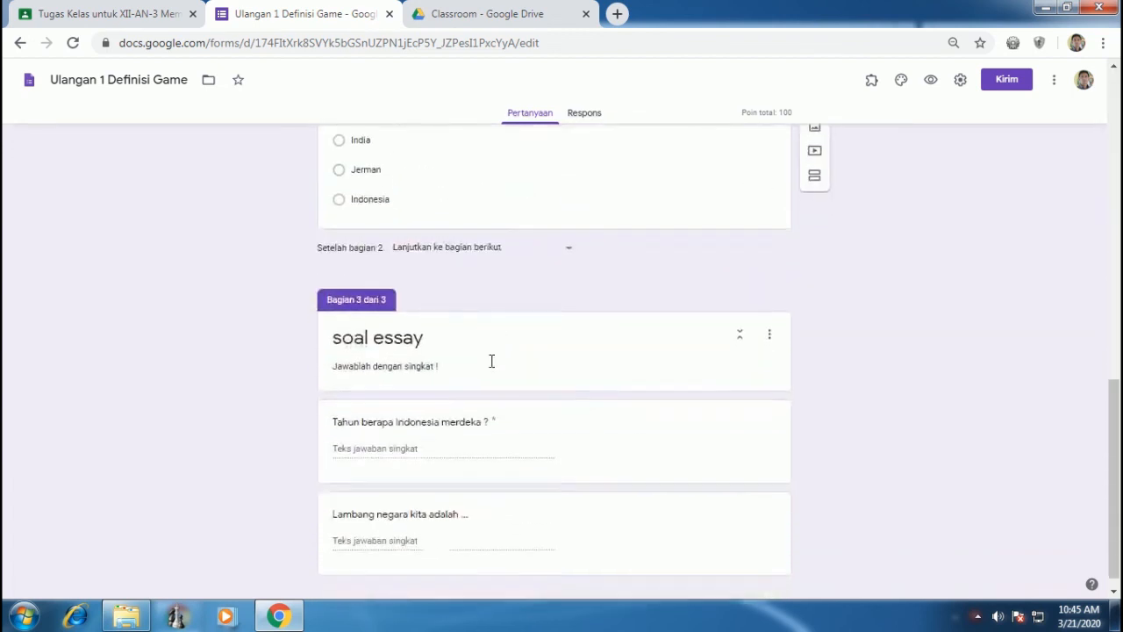
scroll(567, 378, "up", 8)
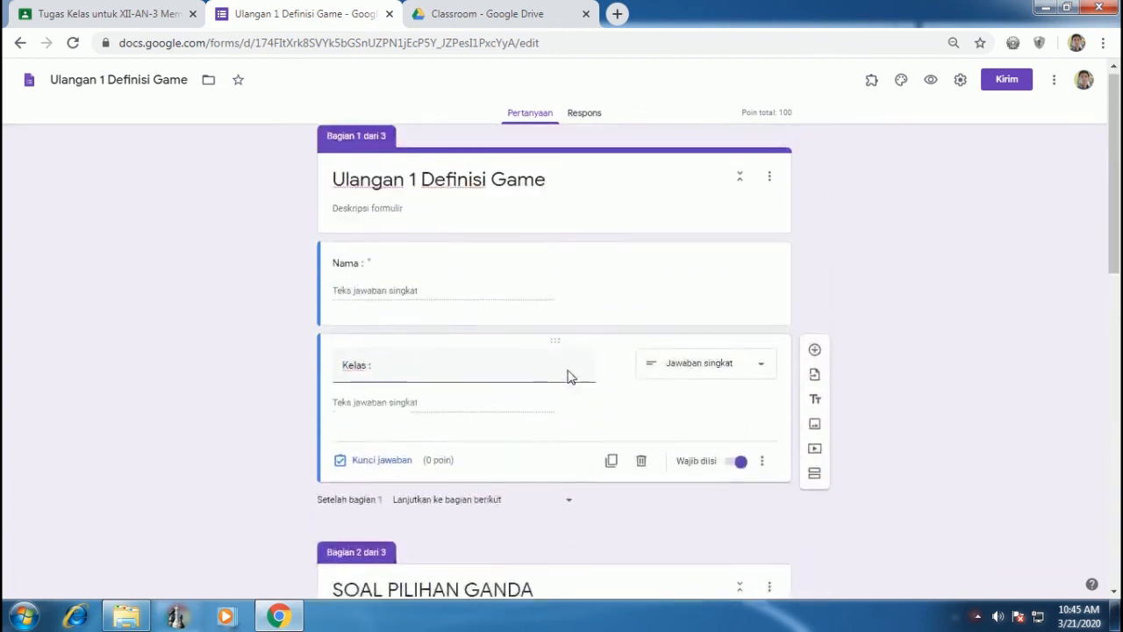
left_click(390, 14)
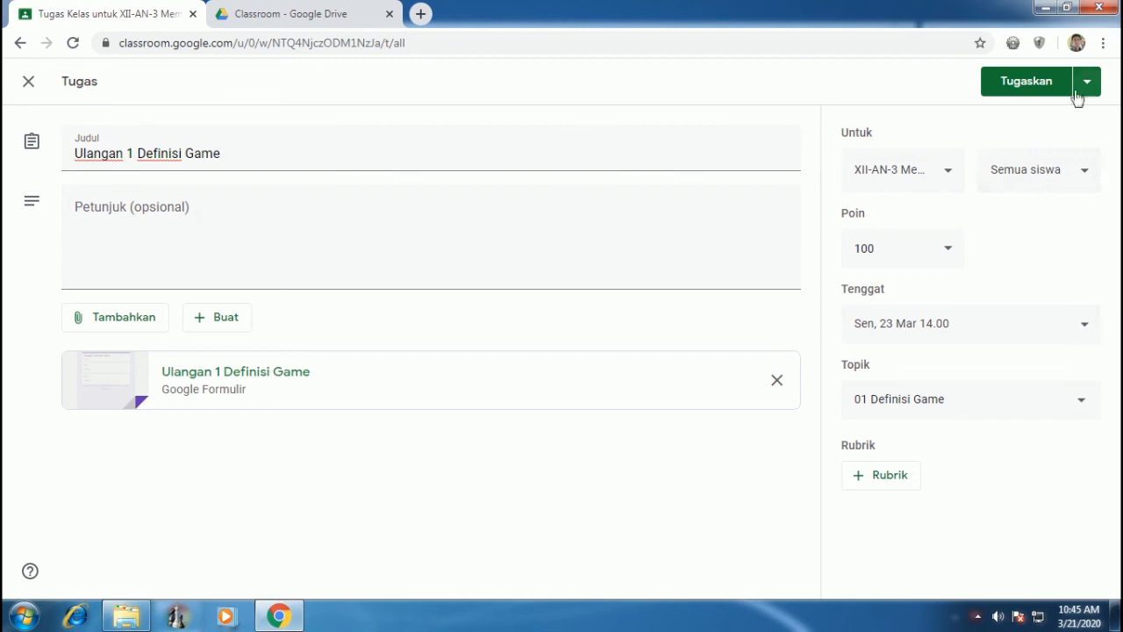
- Assign "Ulangan 1 Definisi Game" to all students of the class immediately
left_click(1026, 83)
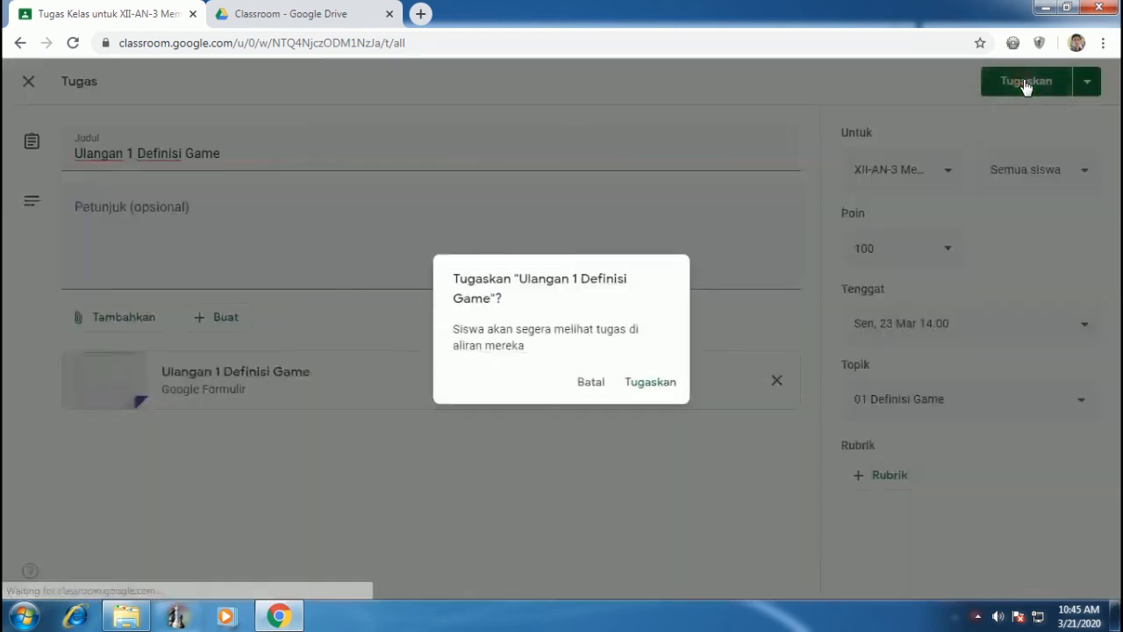
left_click(661, 386)
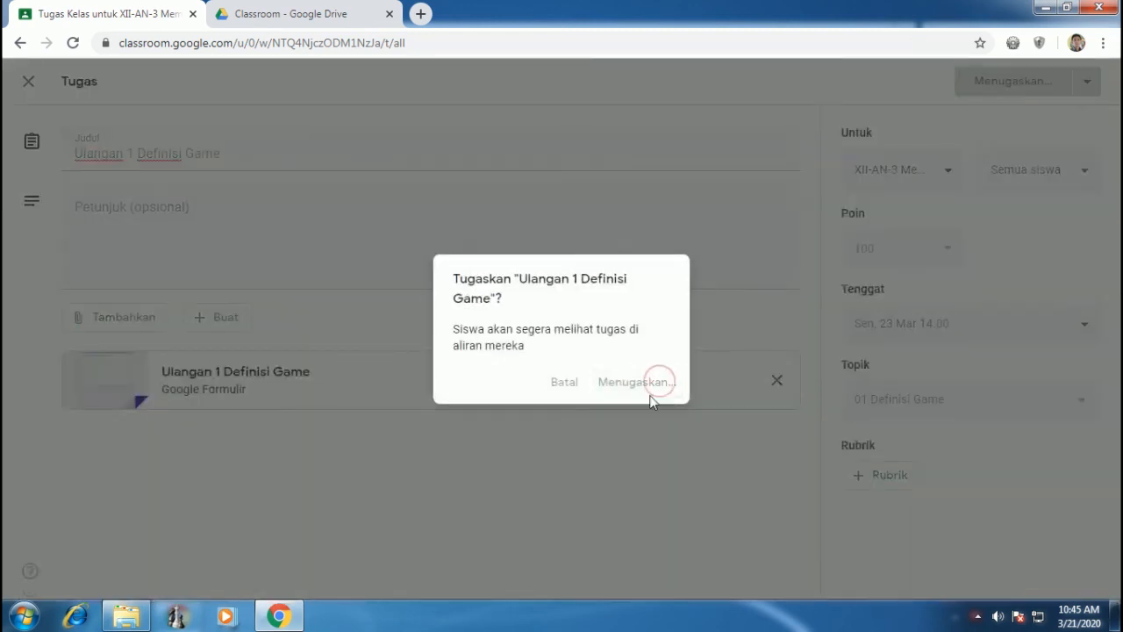